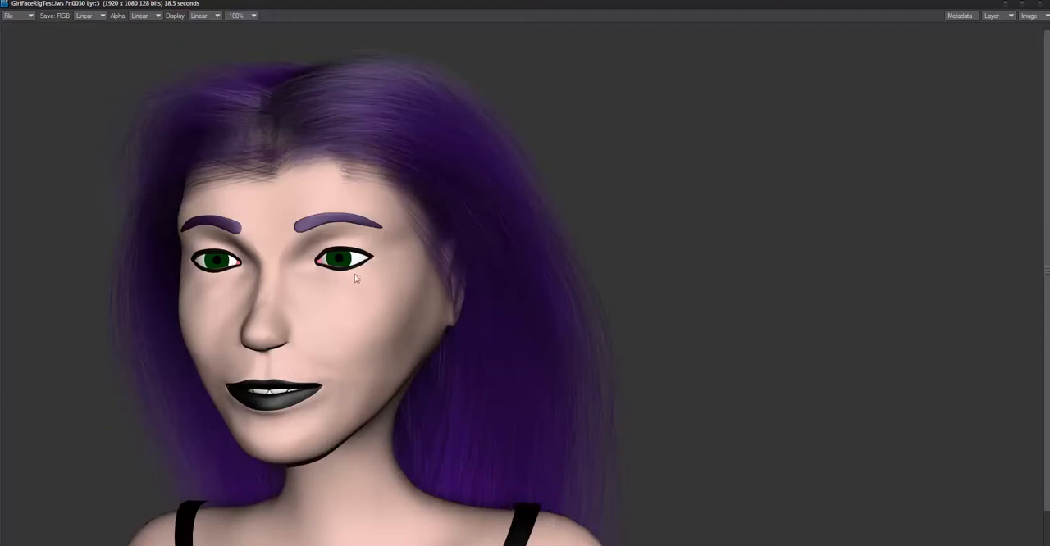
Step: Close the rendered image and switch the viewport from the camera to the perspective view of the girl's face
{"action": "left_click", "coordinate": [1040, 8]}
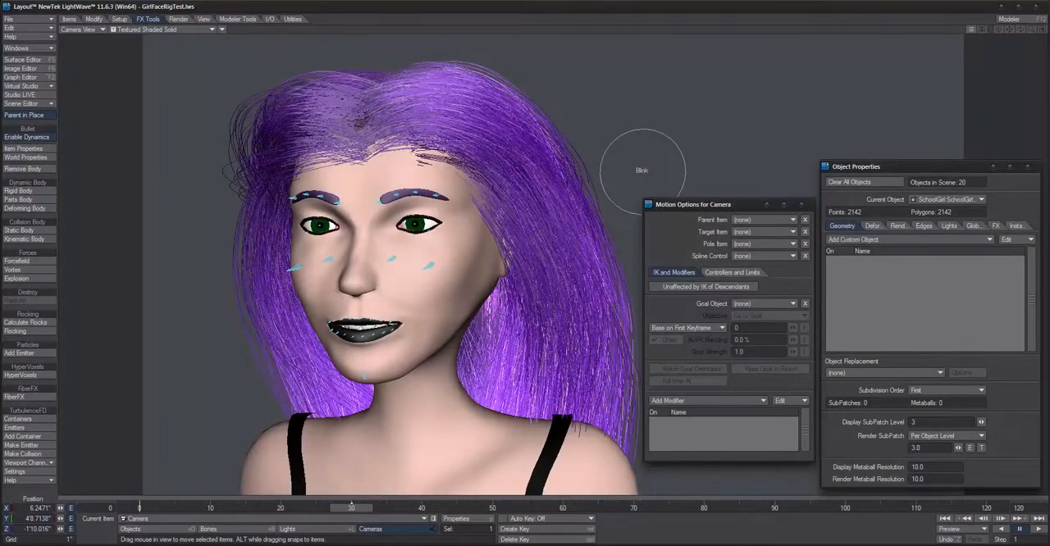
{"action": "key", "text": "4"}
{"action": "left_click_drag", "start_coordinate": [584, 128], "coordinate": [139, 412], "text": "alt"}
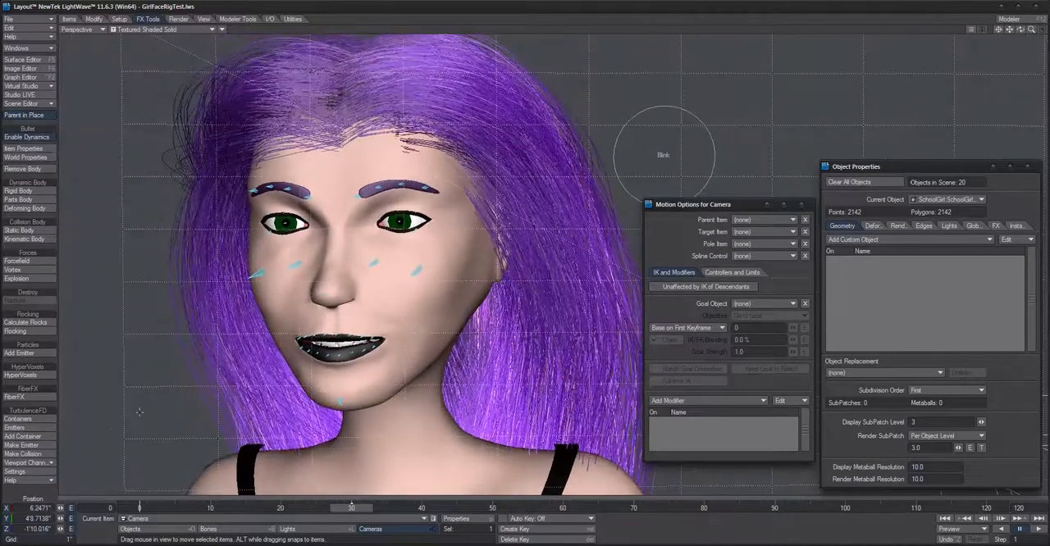
{"action": "left_click", "coordinate": [144, 529]}
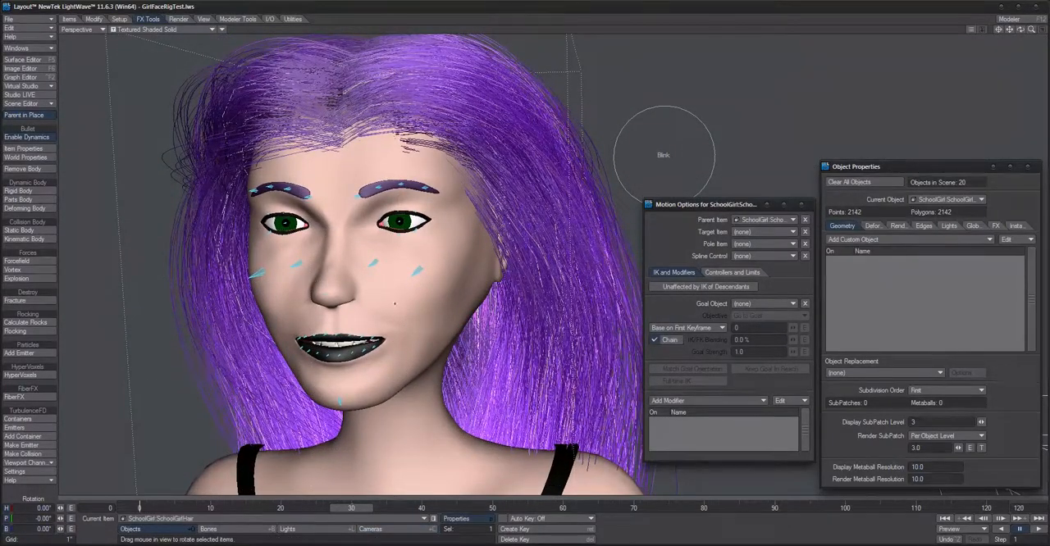
{"action": "scroll", "coordinate": [394, 304], "scroll_direction": "down", "scroll_amount": 3}
{"action": "scroll", "coordinate": [394, 304], "scroll_direction": "up", "scroll_amount": 3}
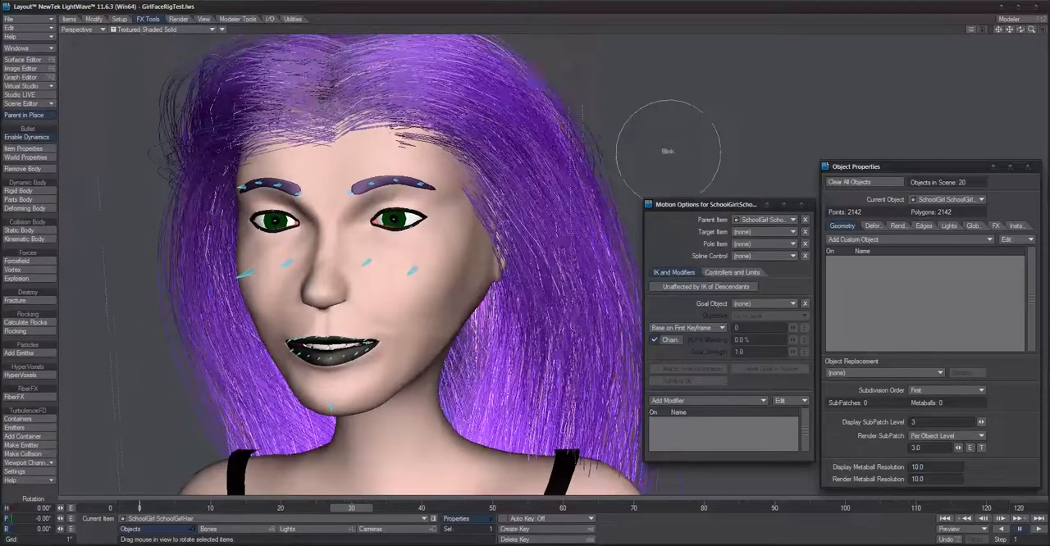
{"action": "left_click_drag", "start_coordinate": [395, 304], "coordinate": [408, 299], "text": "alt"}
{"action": "left_click_drag", "start_coordinate": [627, 94], "coordinate": [630, 86], "text": "alt"}
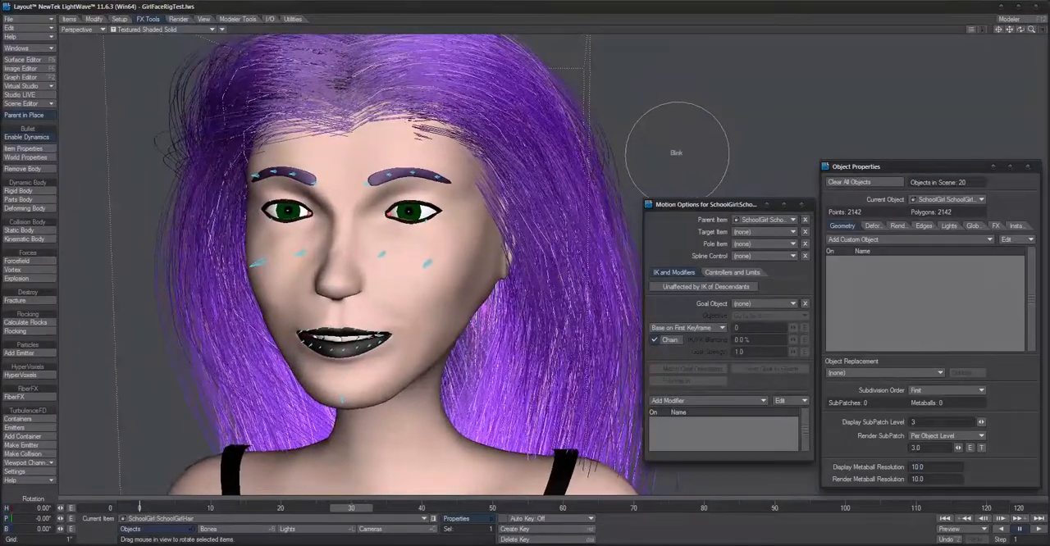
Step: Select the Blink control ring beside the head and rotate it to test the blink
{"action": "left_click", "coordinate": [722, 122]}
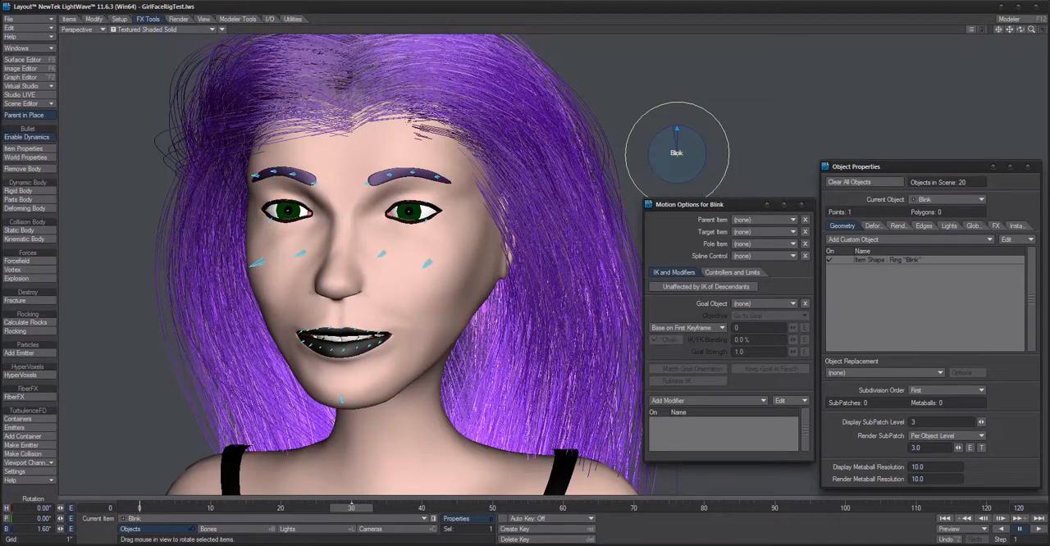
{"action": "mouse_move", "coordinate": [696, 129]}
{"action": "left_mouse_down"}
{"action": "mouse_move", "coordinate": [681, 128]}
{"action": "mouse_move", "coordinate": [699, 129]}
{"action": "left_mouse_up"}
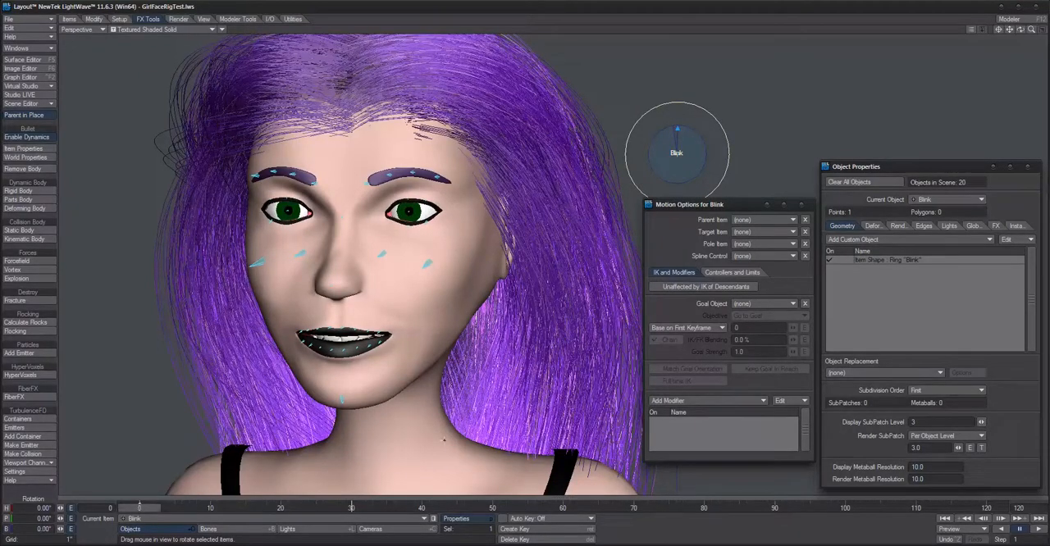
Step: Turn on bone X-ray in the viewport so the face bones show through the mesh
{"action": "left_click", "coordinate": [222, 30]}
{"action": "left_click", "coordinate": [218, 65]}
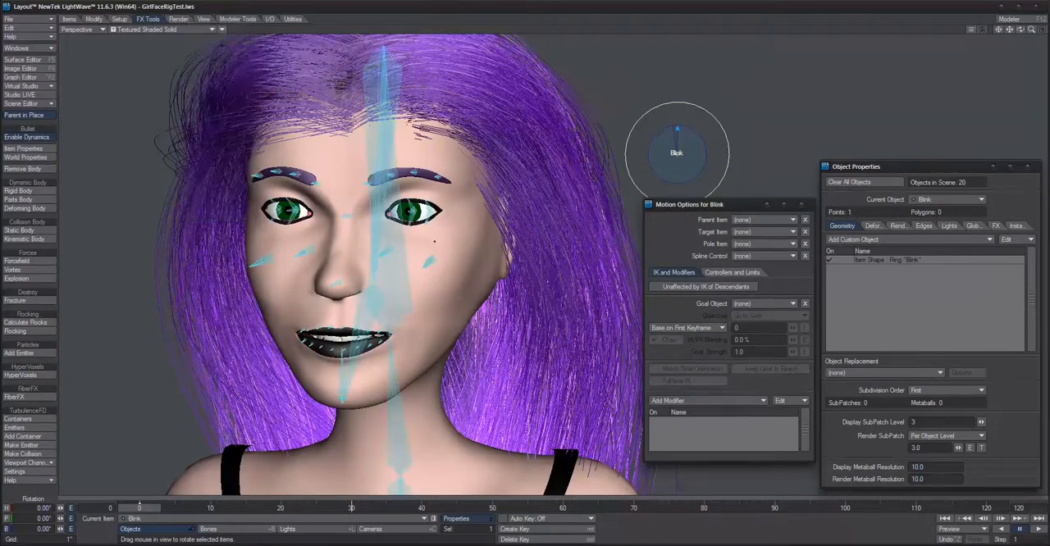
{"action": "left_click_drag", "start_coordinate": [457, 295], "coordinate": [421, 287], "text": "alt"}
{"action": "left_click_drag", "start_coordinate": [407, 221], "coordinate": [400, 218], "text": "alt"}
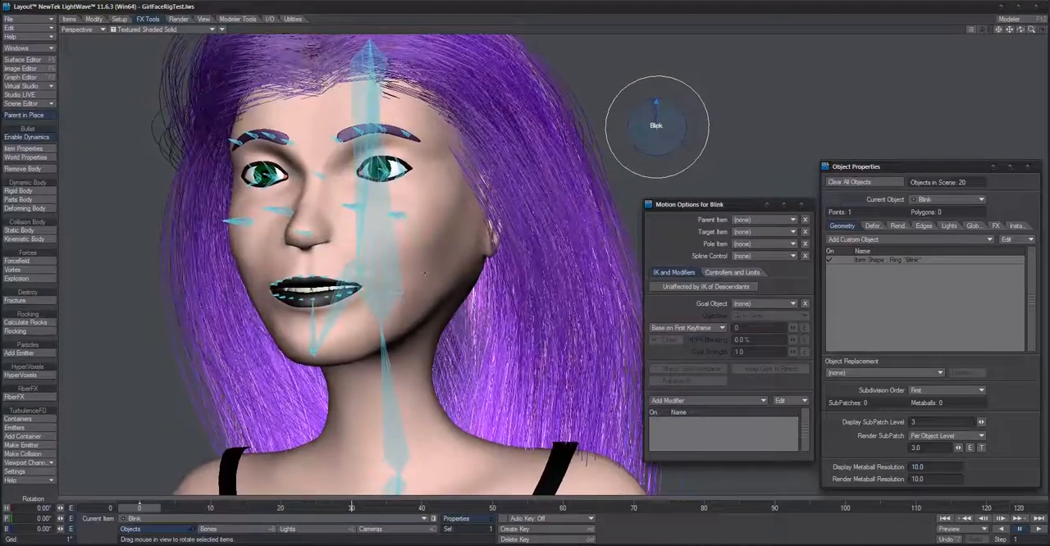
Step: Select the outer left cheek bone SchoolGirl_L_Check (1) and move it to test how the cheek deforms
{"action": "left_click", "coordinate": [403, 214]}
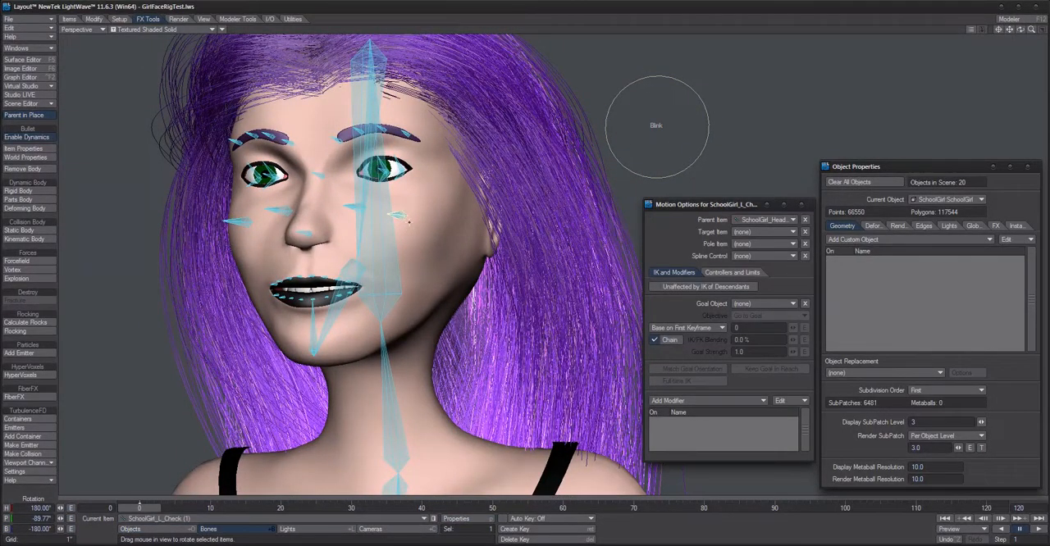
{"action": "key", "text": "t"}
{"action": "left_click_drag", "start_coordinate": [404, 195], "coordinate": [459, 187]}
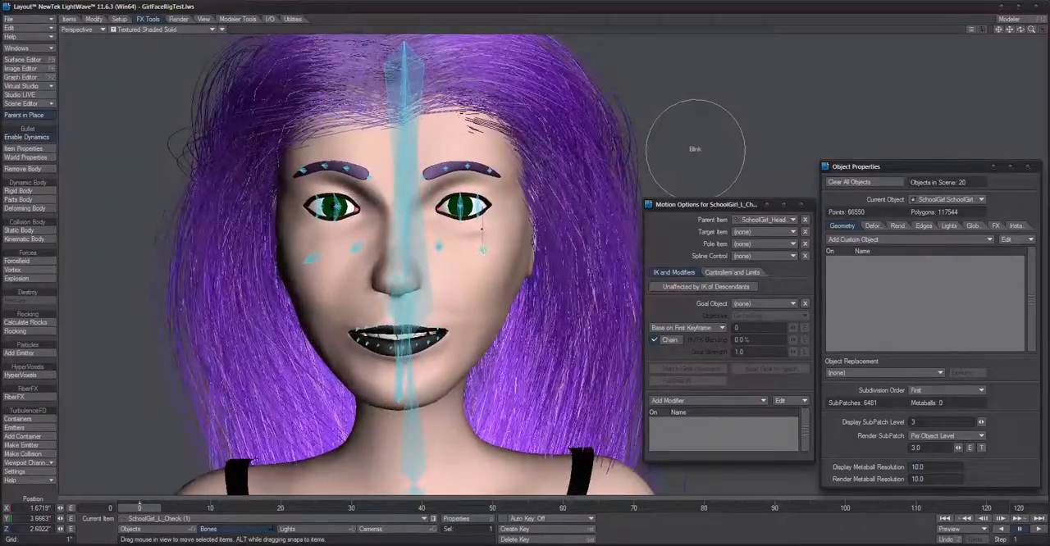
{"action": "left_click_drag", "start_coordinate": [481, 229], "coordinate": [429, 230]}
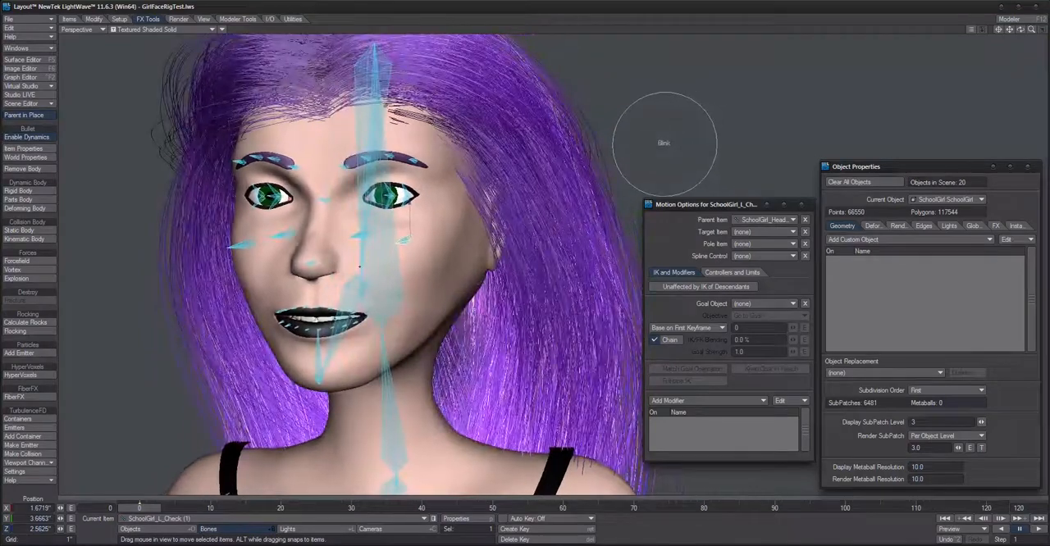
Step: Select the SchoolGirl_Nose bone and rotate its pitch to test the nose deformation
{"action": "left_click", "coordinate": [311, 264]}
{"action": "key", "text": "y"}
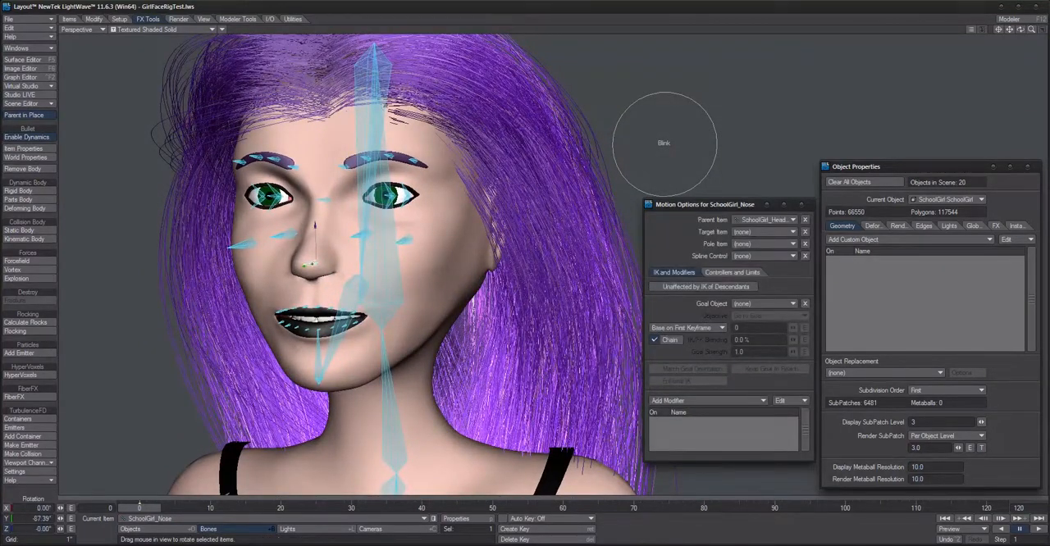
{"action": "left_click_drag", "start_coordinate": [308, 265], "coordinate": [311, 264]}
{"action": "left_click_drag", "start_coordinate": [409, 270], "coordinate": [499, 263], "text": "alt"}
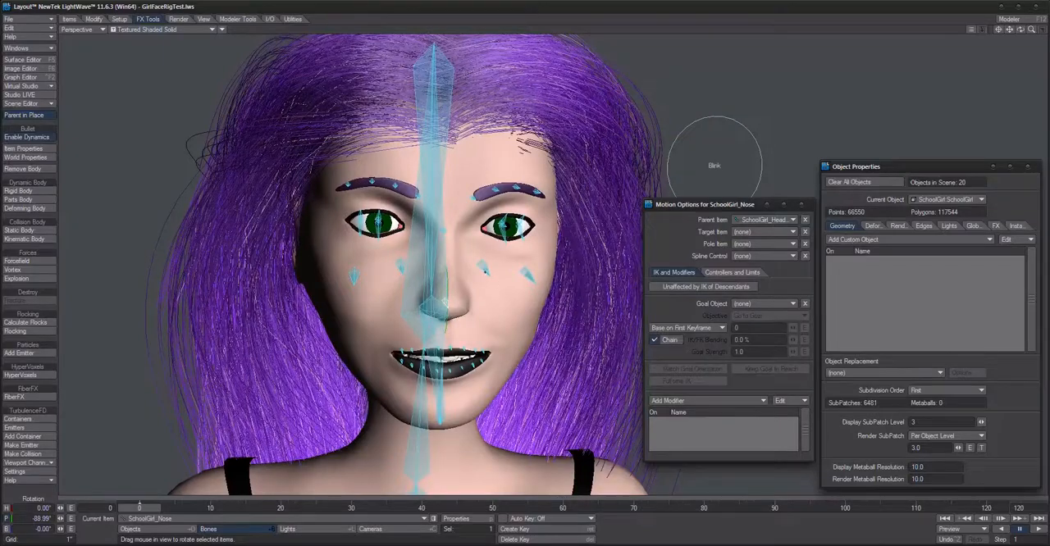
Step: Test-move the inner left cheek bone SchoolGirl_L_Check (2) and the outer left cheek bone beside it
{"action": "key", "text": "shift+o"}
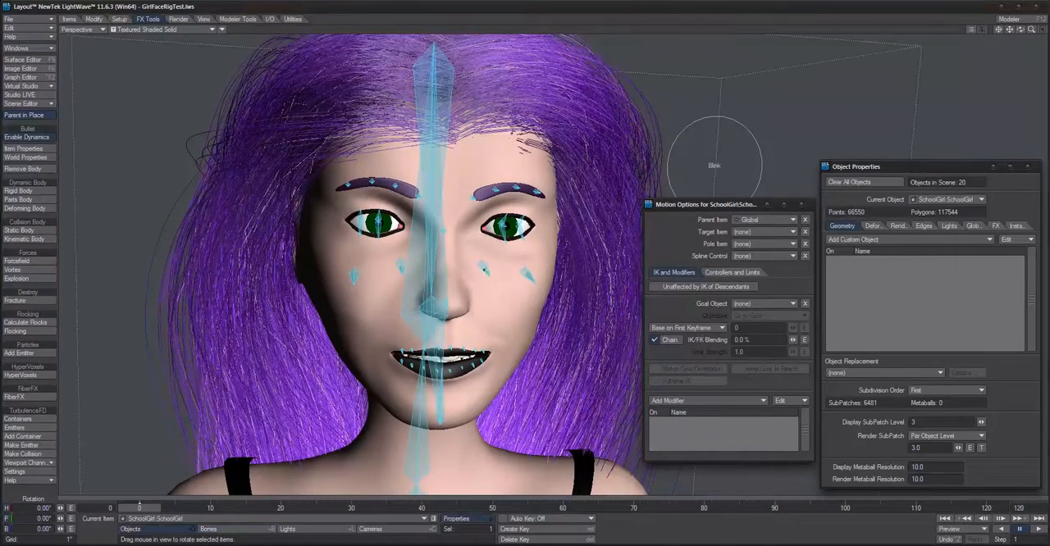
{"action": "left_click", "coordinate": [484, 270]}
{"action": "left_click_drag", "start_coordinate": [486, 270], "coordinate": [439, 277], "text": "alt"}
{"action": "key", "text": "t"}
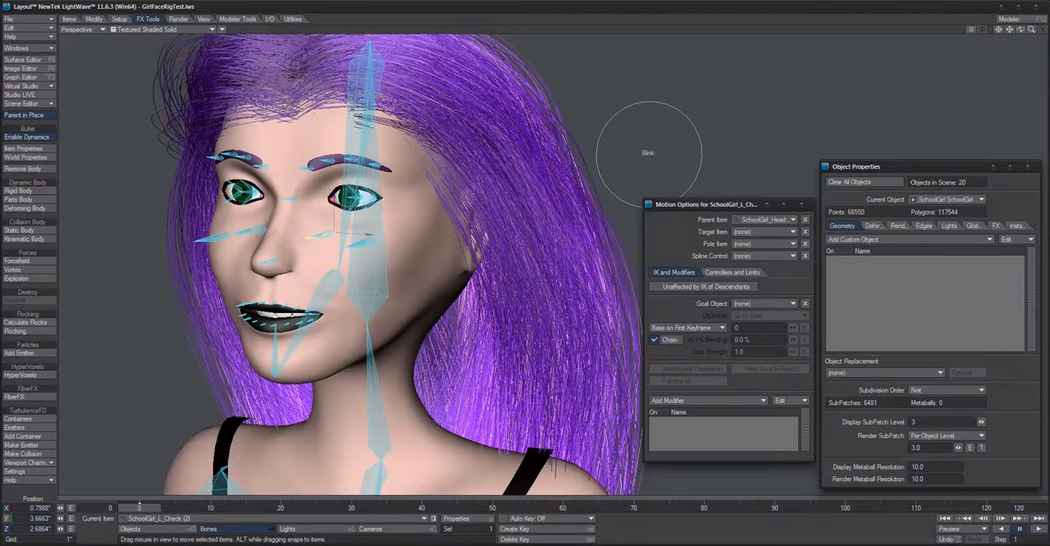
{"action": "left_click_drag", "start_coordinate": [335, 218], "coordinate": [374, 234]}
{"action": "left_click_drag", "start_coordinate": [460, 275], "coordinate": [496, 332], "text": "alt"}
{"action": "left_click", "coordinate": [535, 279]}
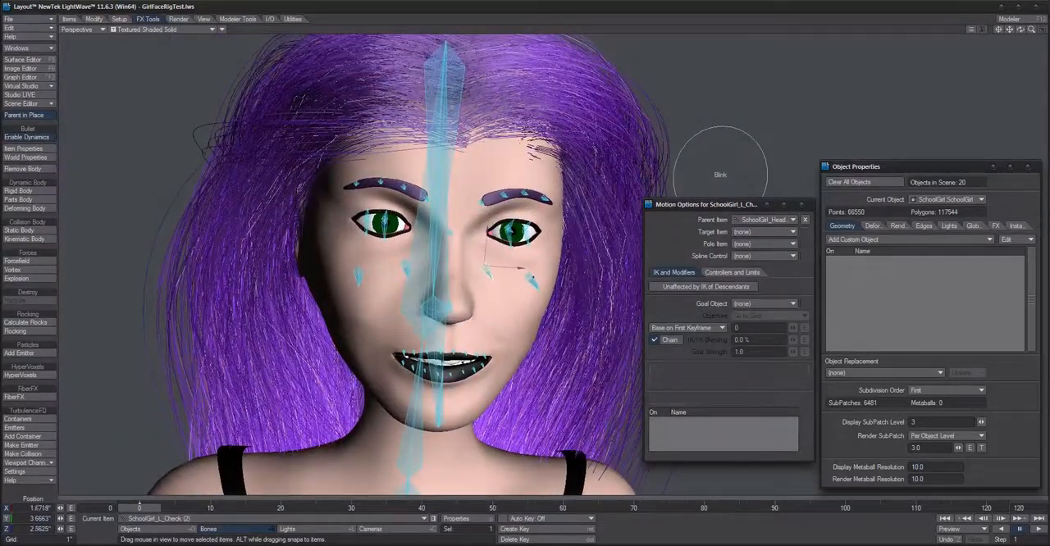
{"action": "left_click_drag", "start_coordinate": [538, 289], "coordinate": [538, 288]}
{"action": "right_click_drag", "start_coordinate": [538, 288], "coordinate": [517, 285], "text": "alt"}
Step: Select the left eyebrow bones and test how the brow responds to rotating and moving them
{"action": "left_click", "coordinate": [479, 206]}
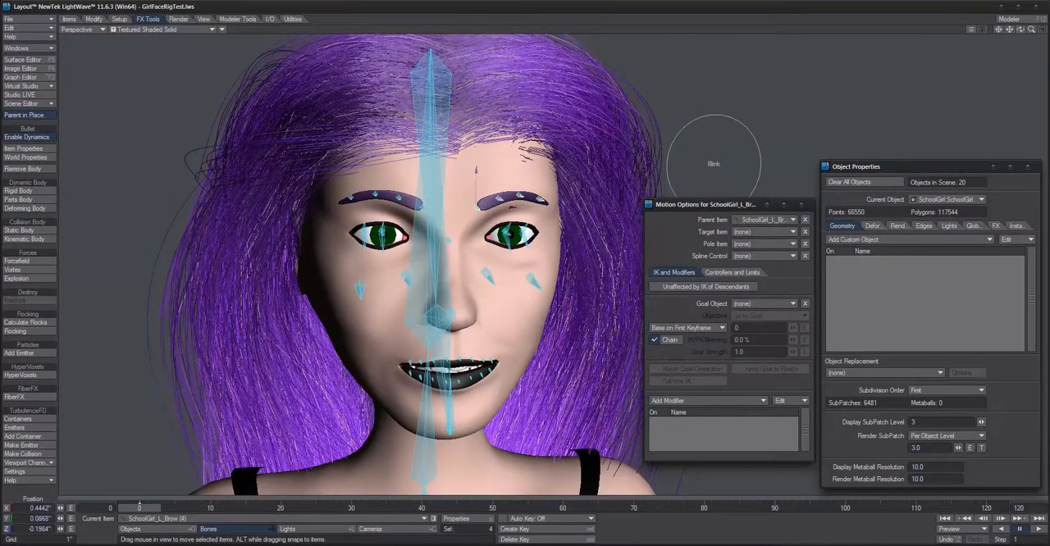
{"action": "key", "text": "y"}
{"action": "left_click_drag", "start_coordinate": [479, 207], "coordinate": [454, 183]}
{"action": "key", "text": "t"}
{"action": "left_click_drag", "start_coordinate": [455, 271], "coordinate": [442, 301], "text": "ctrl+alt"}
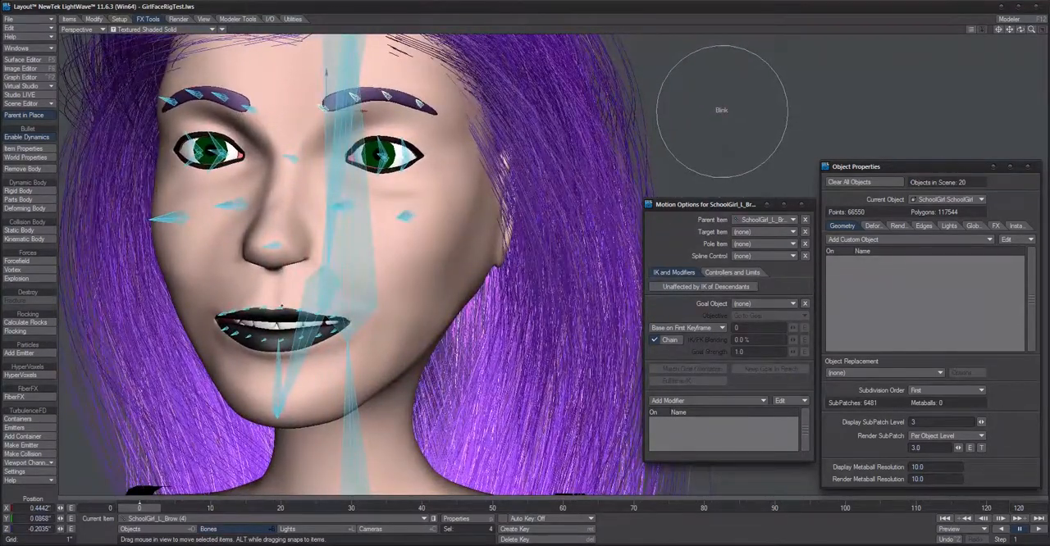
Step: Select the left upper lip bones and rotate them to test the lip deformation
{"action": "left_click", "coordinate": [282, 308]}
{"action": "key", "text": "y"}
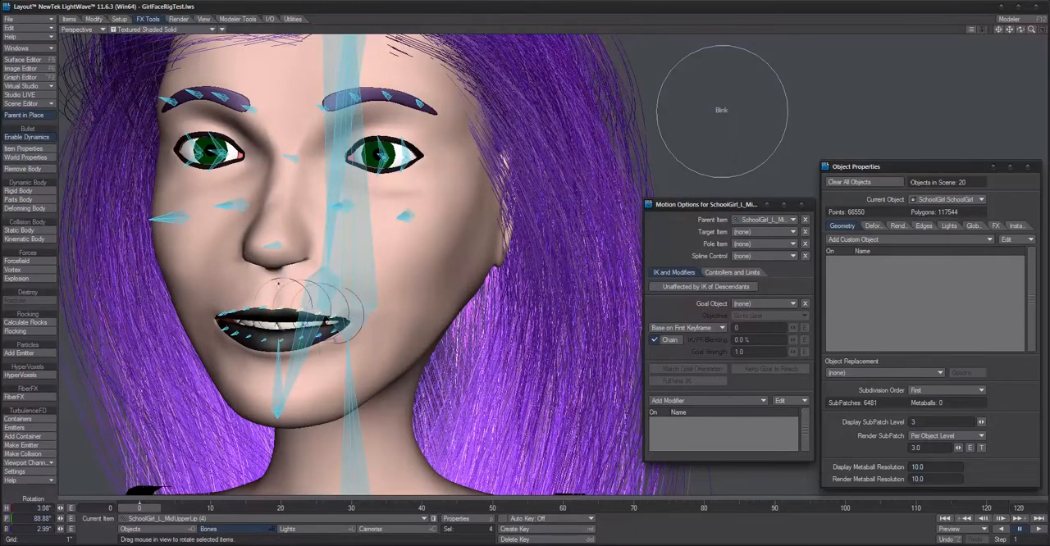
{"action": "left_click_drag", "start_coordinate": [338, 339], "coordinate": [339, 338]}
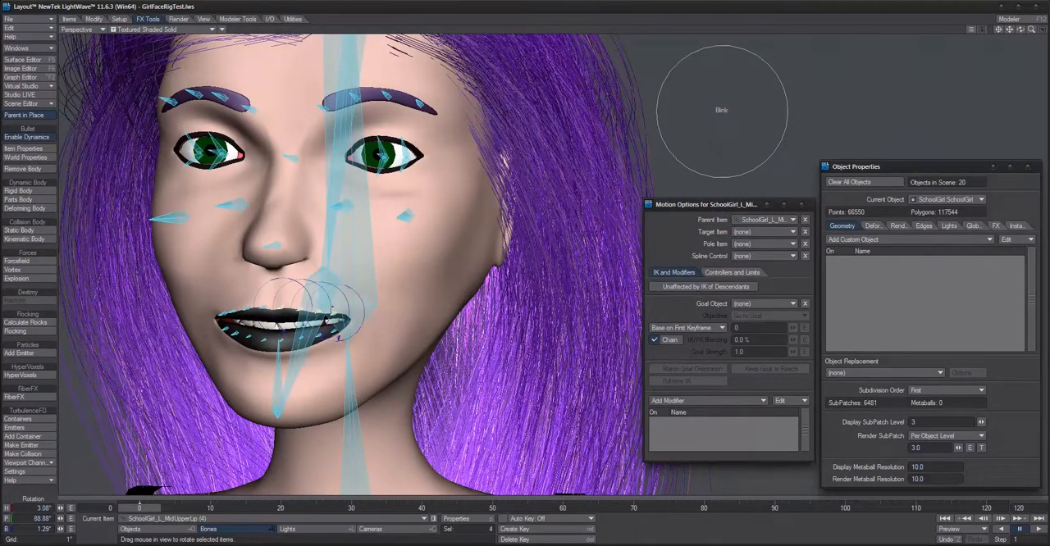
{"action": "left_click_drag", "start_coordinate": [379, 283], "coordinate": [408, 284], "text": "alt"}
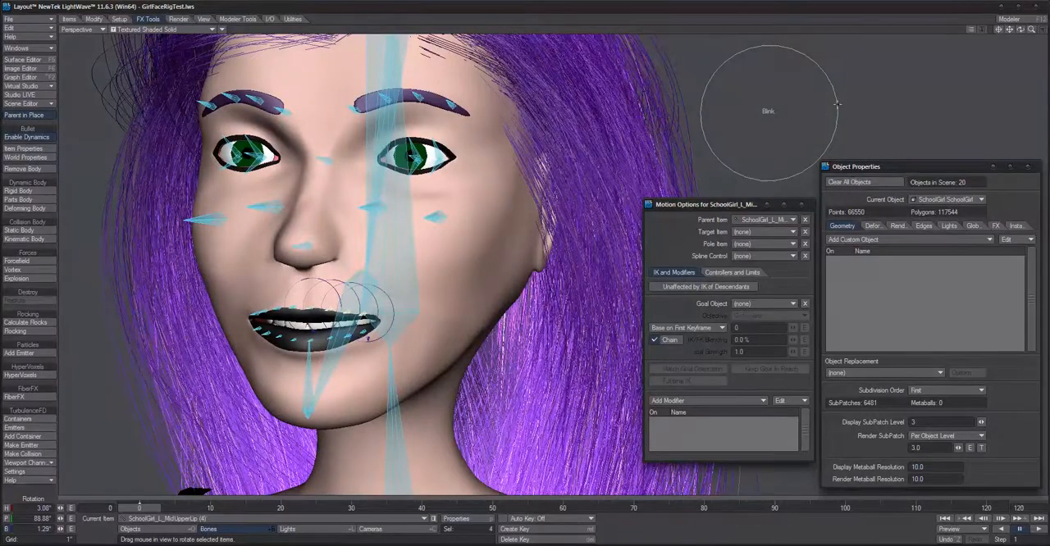
Step: Select the Blink control ring again and rotate its bank to check how it drives the eyelids
{"action": "left_click", "coordinate": [815, 121]}
{"action": "left_click_drag", "start_coordinate": [814, 122], "coordinate": [789, 113], "text": "alt"}
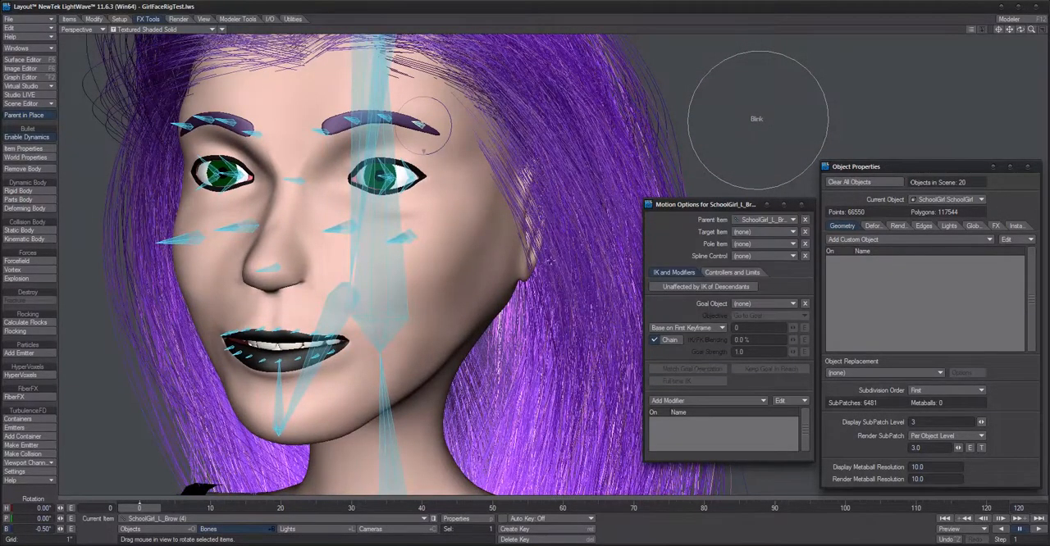
{"action": "left_click", "coordinate": [761, 117]}
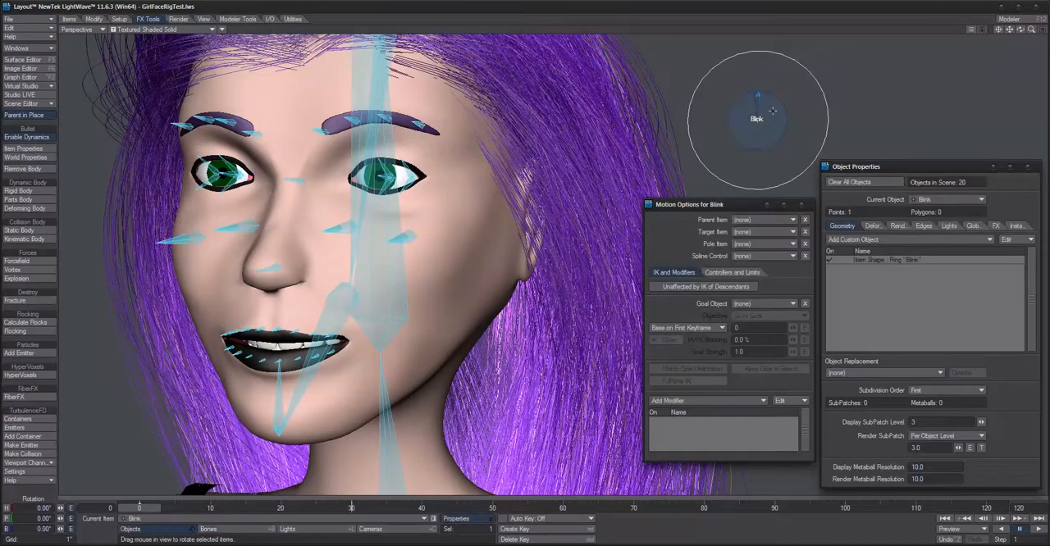
{"action": "left_click_drag", "start_coordinate": [783, 102], "coordinate": [736, 157]}
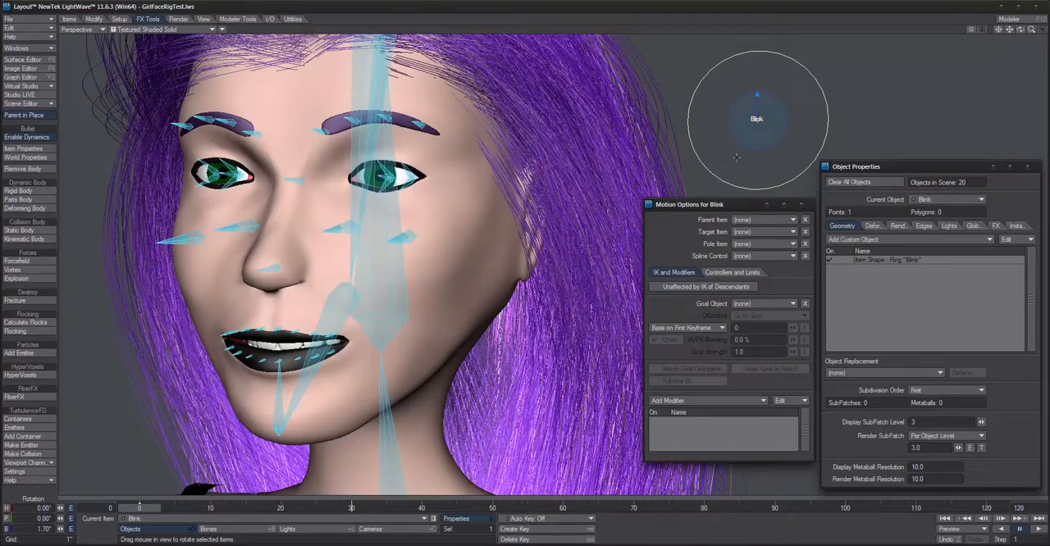
Step: Select the SchoolGirl_Jaw (1) bone and frame the whole character in the back (XY) view
{"action": "left_click", "coordinate": [343, 304]}
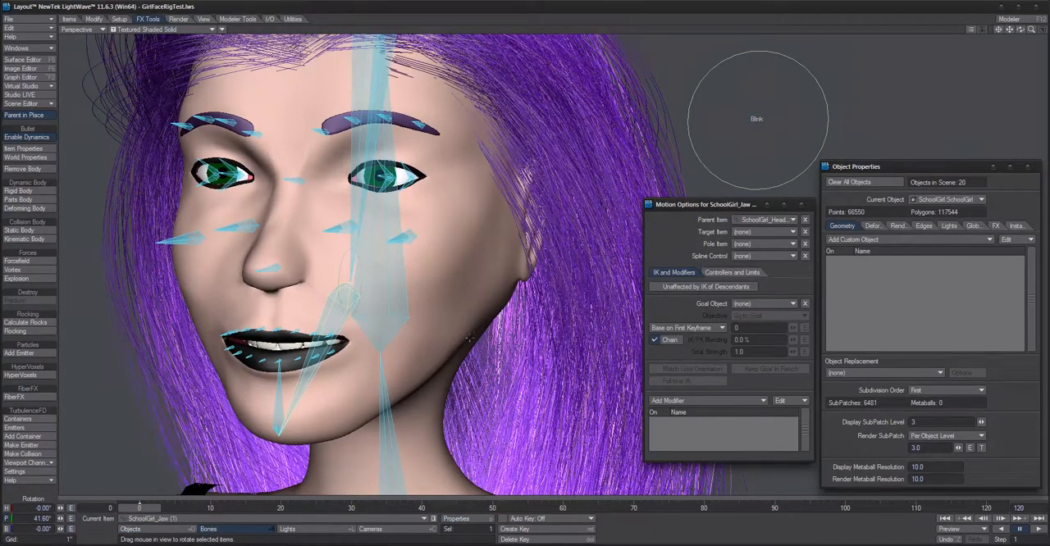
{"action": "left_click_drag", "start_coordinate": [470, 338], "coordinate": [534, 338], "text": "alt"}
{"action": "scroll", "coordinate": [470, 338], "scroll_direction": "down", "scroll_amount": 3}
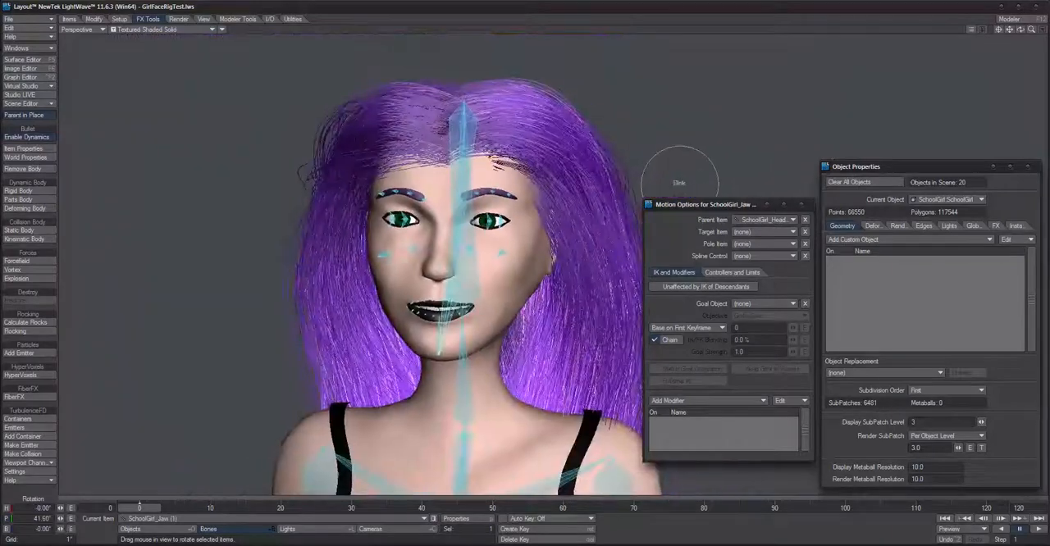
{"action": "scroll", "coordinate": [552, 330], "scroll_direction": "down", "scroll_amount": 2}
{"action": "key", "text": "1"}
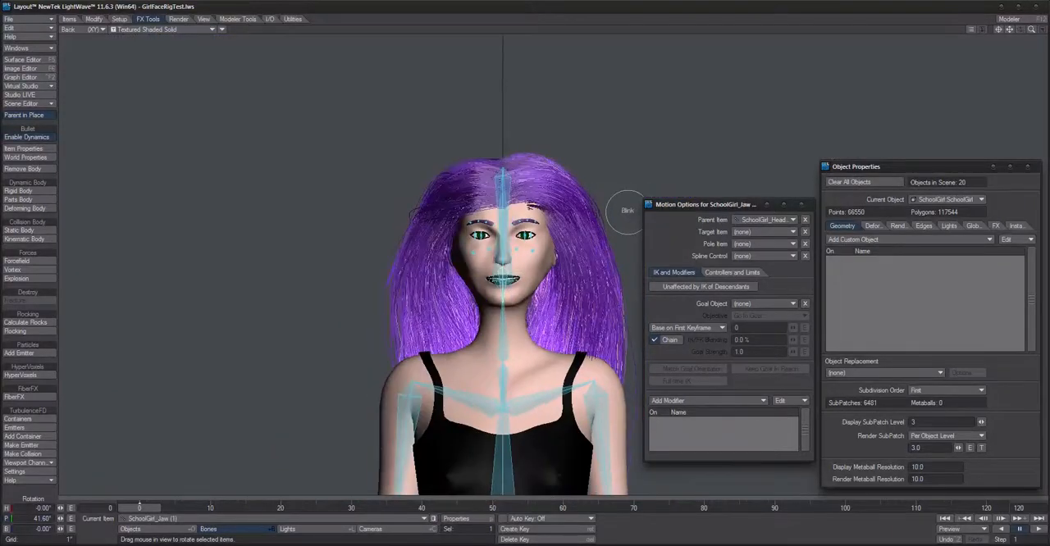
{"action": "scroll", "coordinate": [551, 330], "scroll_direction": "down", "scroll_amount": 3}
{"action": "left_click_drag", "start_coordinate": [551, 330], "coordinate": [445, 231], "text": "alt"}
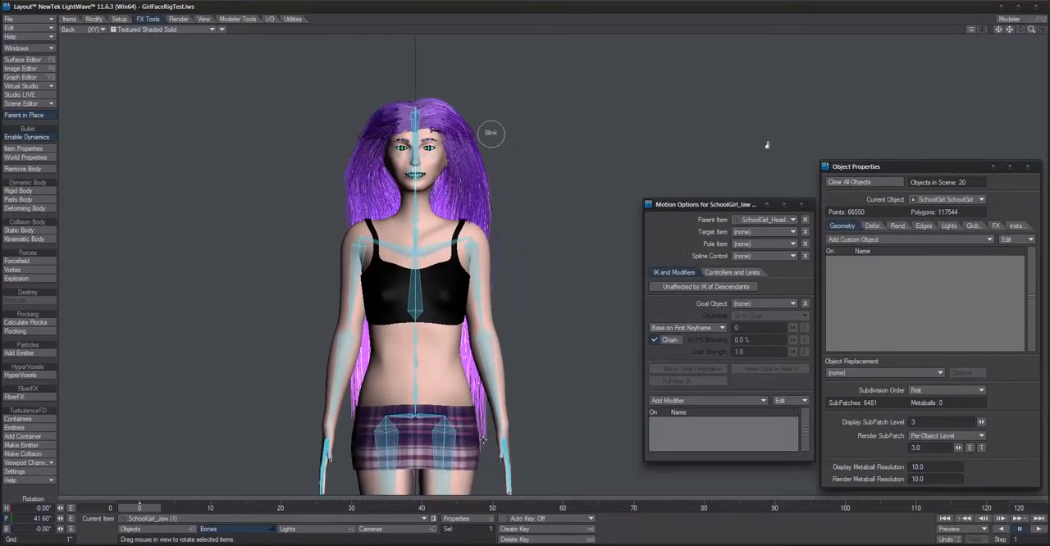
{"action": "scroll", "coordinate": [528, 374], "scroll_direction": "down", "scroll_amount": 3}
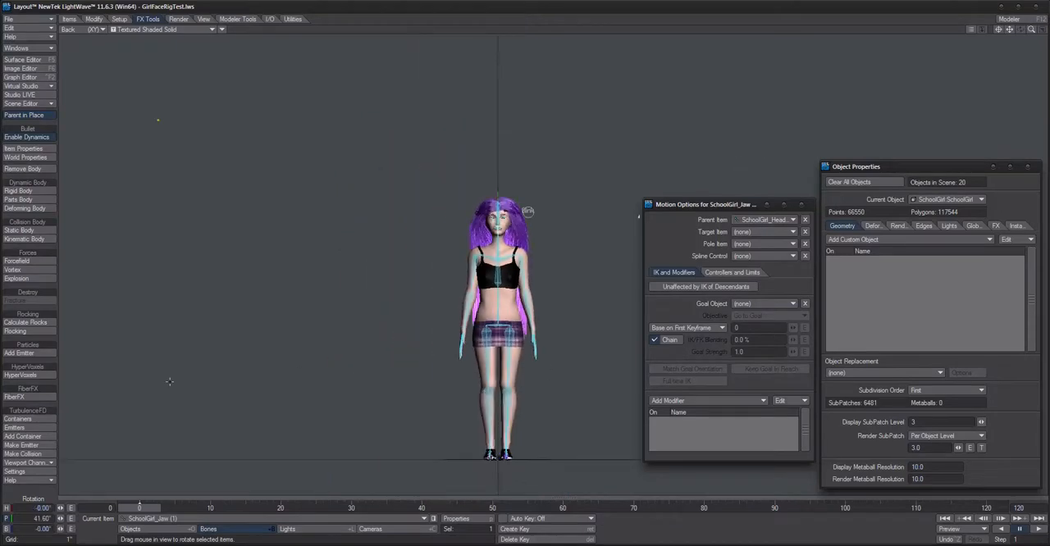
Step: Add a null object named OpenMouth to the scene
{"action": "left_click", "coordinate": [69, 22]}
{"action": "left_click", "coordinate": [24, 185]}
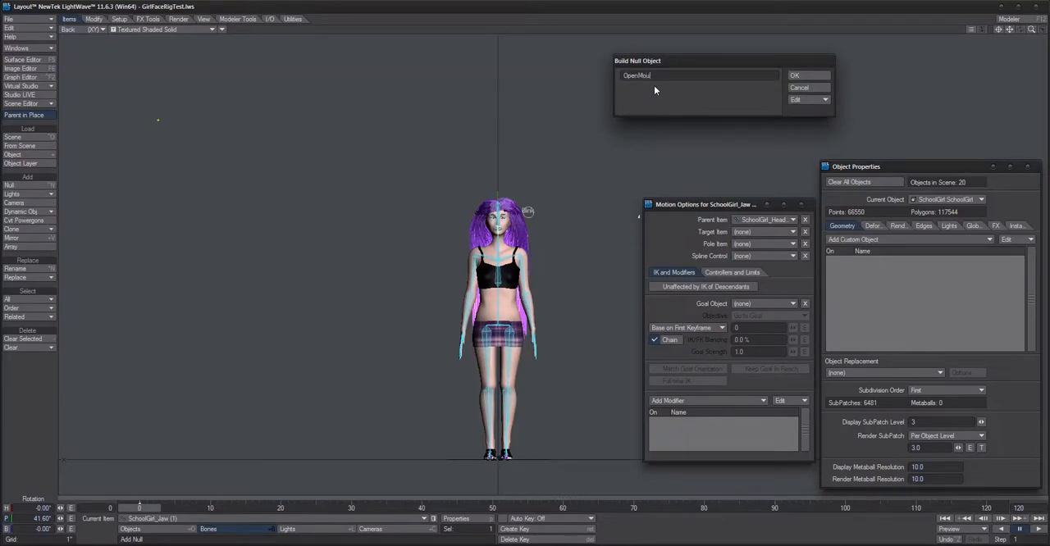
{"action": "key", "text": "Return"}
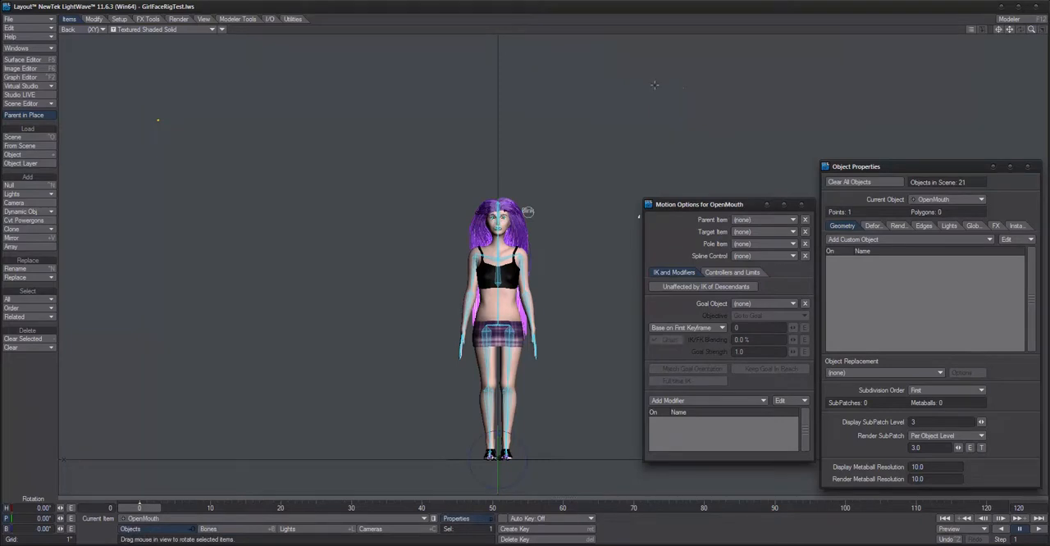
Step: Move the OpenMouth null up beside the head, to about X 11.33" and Y 4'9.82", near the Blink ring
{"action": "key", "text": "t"}
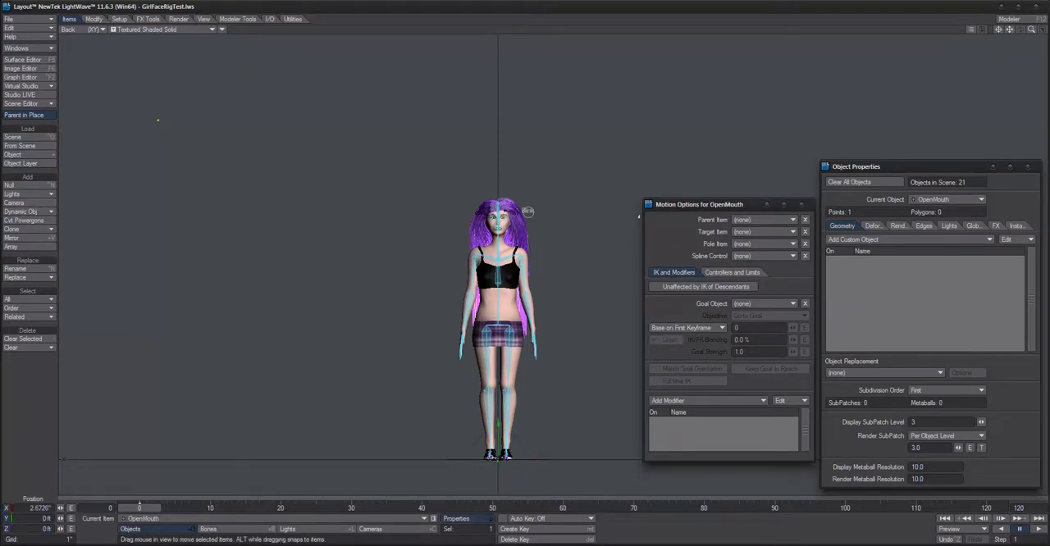
{"action": "left_click_drag", "start_coordinate": [533, 462], "coordinate": [547, 215]}
{"action": "left_click_drag", "start_coordinate": [548, 181], "coordinate": [547, 177]}
{"action": "key", "text": "shift+a"}
{"action": "scroll", "coordinate": [547, 319], "scroll_direction": "down", "scroll_amount": 15}
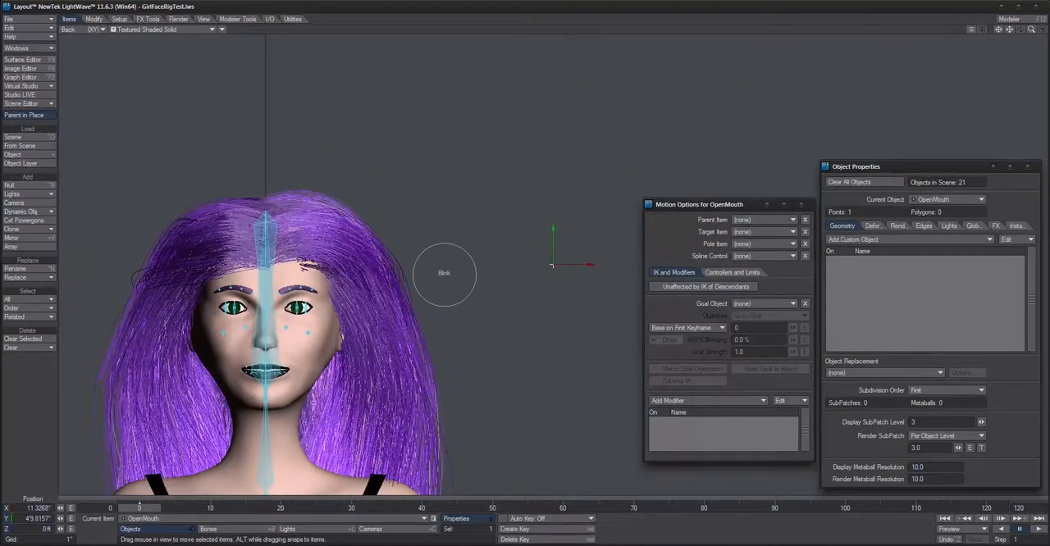
{"action": "left_click_drag", "start_coordinate": [537, 303], "coordinate": [587, 182], "text": "alt"}
{"action": "scroll", "coordinate": [537, 302], "scroll_direction": "up", "scroll_amount": 1}
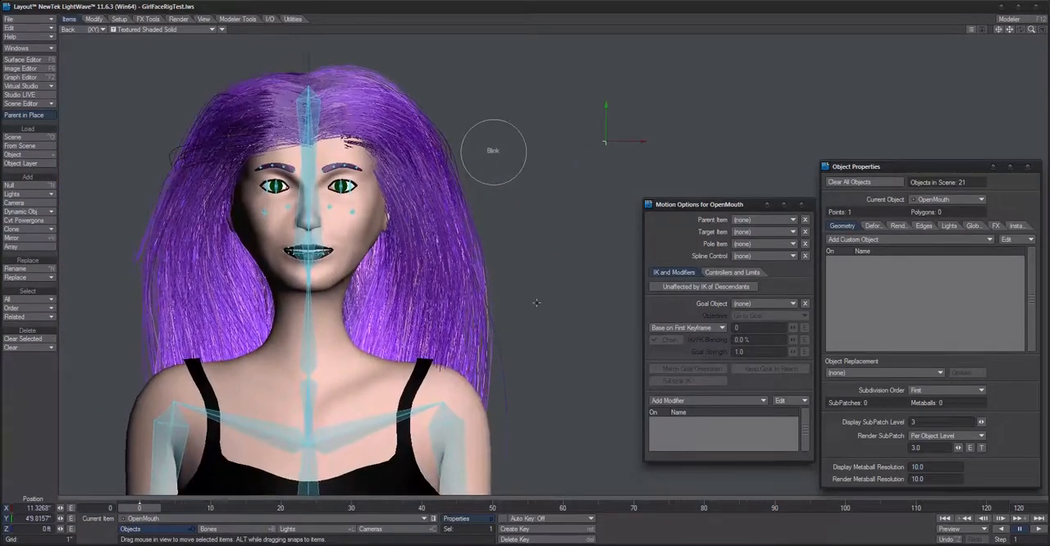
Step: Lock the heading and pitch rotation channels of the OpenMouth null so that only its bank can be rotated in the perspective view
{"action": "key", "text": "y"}
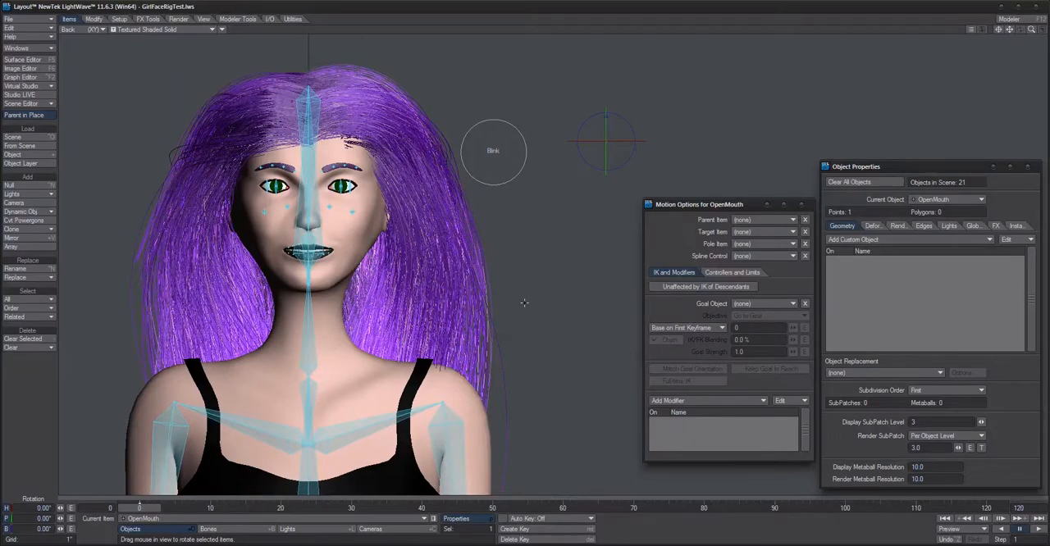
{"action": "key", "text": "4"}
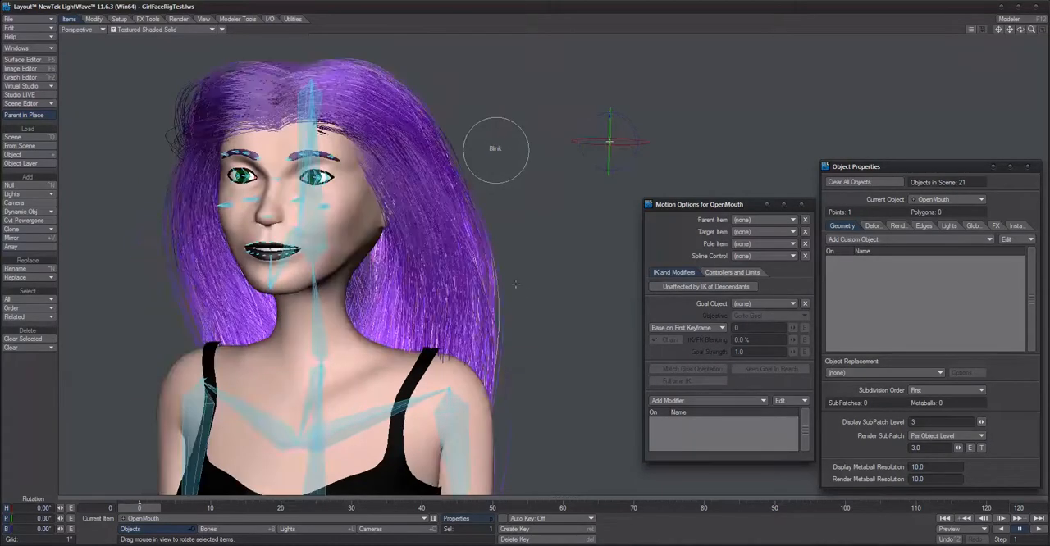
{"action": "mouse_move", "coordinate": [523, 298]}
{"action": "left_mouse_down", "text": "alt"}
{"action": "mouse_move", "coordinate": [543, 298]}
{"action": "mouse_move", "coordinate": [527, 298]}
{"action": "mouse_move", "coordinate": [525, 283]}
{"action": "left_mouse_up", "text": "alt"}
{"action": "key", "text": "period"}
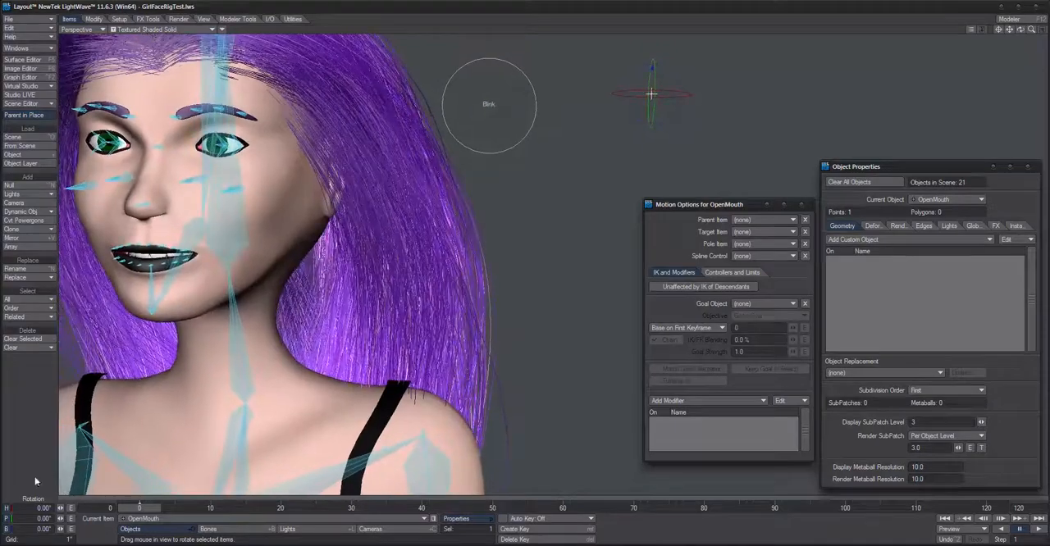
{"action": "left_click", "coordinate": [7, 507]}
{"action": "left_click", "coordinate": [9, 519]}
{"action": "left_click_drag", "start_coordinate": [548, 284], "coordinate": [532, 297], "text": "alt"}
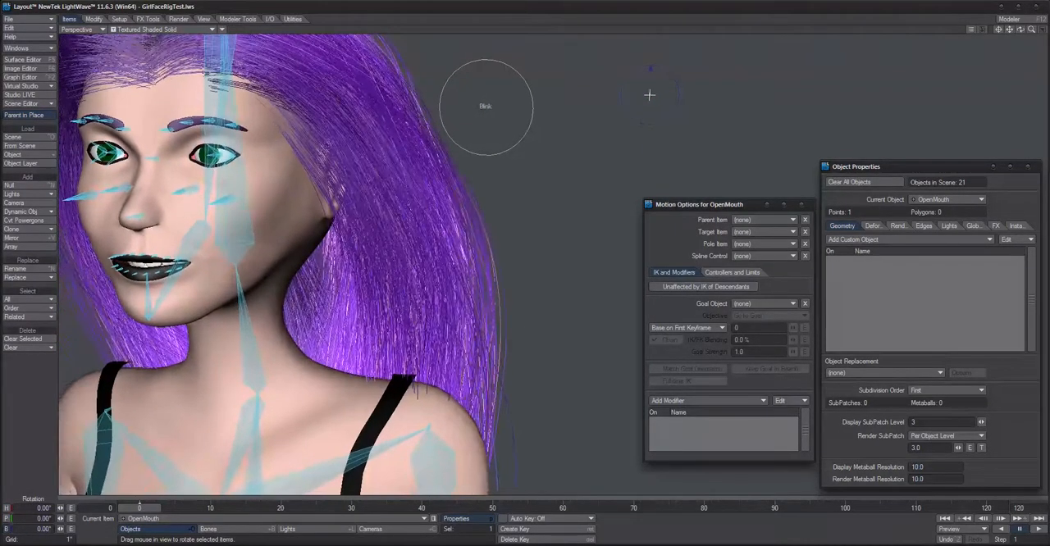
Step: Toggle the OpenMouth null's X and Y position locks and move it closer to the Blink ring, to about X 10.40" and Y 4'9.46"
{"action": "key", "text": "h"}
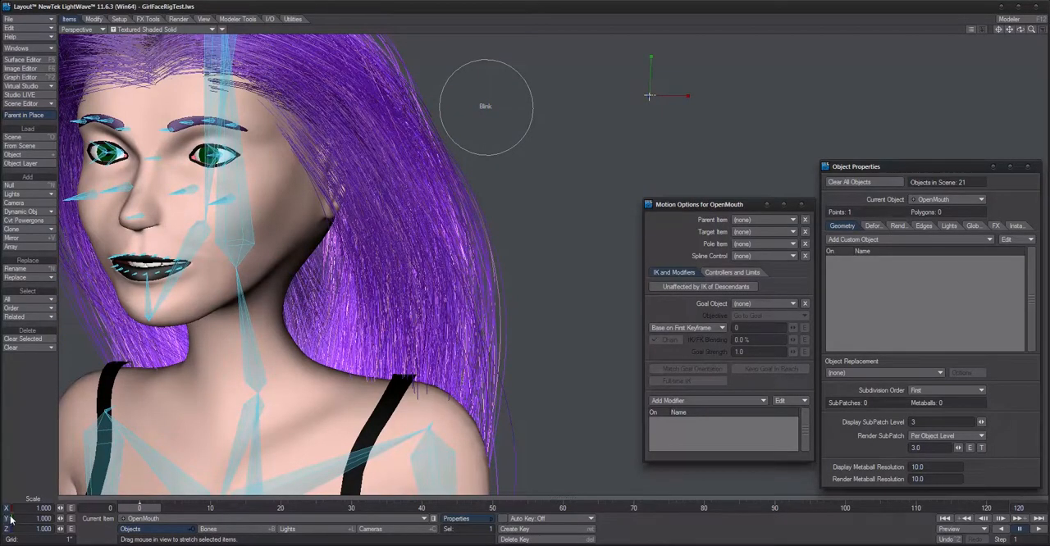
{"action": "key", "text": "t"}
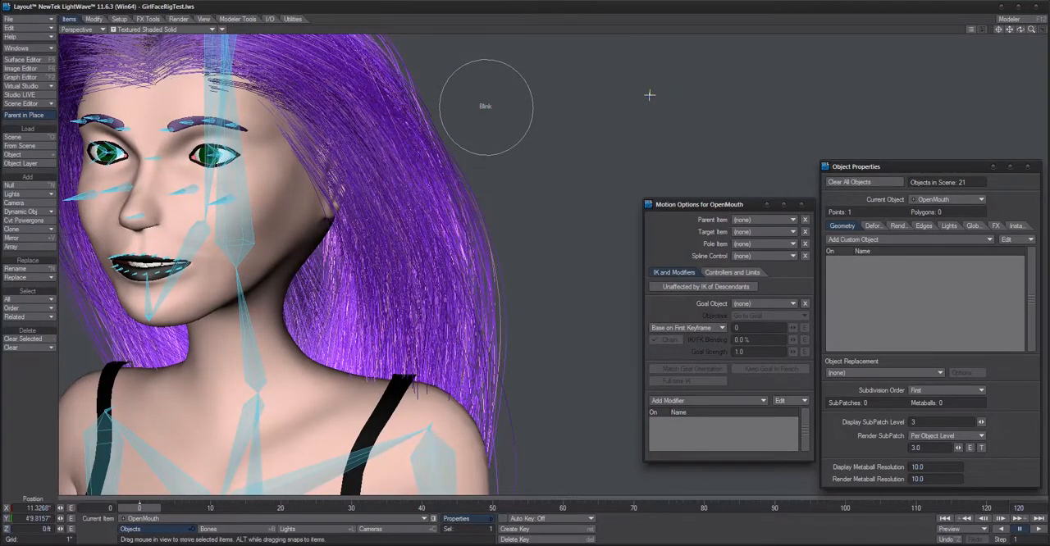
{"action": "left_click", "coordinate": [10, 509]}
{"action": "left_click", "coordinate": [6, 519]}
{"action": "left_click", "coordinate": [6, 508]}
{"action": "left_click", "coordinate": [6, 519]}
{"action": "left_click_drag", "start_coordinate": [648, 96], "coordinate": [612, 95]}
{"action": "left_click_drag", "start_coordinate": [539, 94], "coordinate": [486, 107]}
{"action": "left_click_drag", "start_coordinate": [486, 107], "coordinate": [612, 108]}
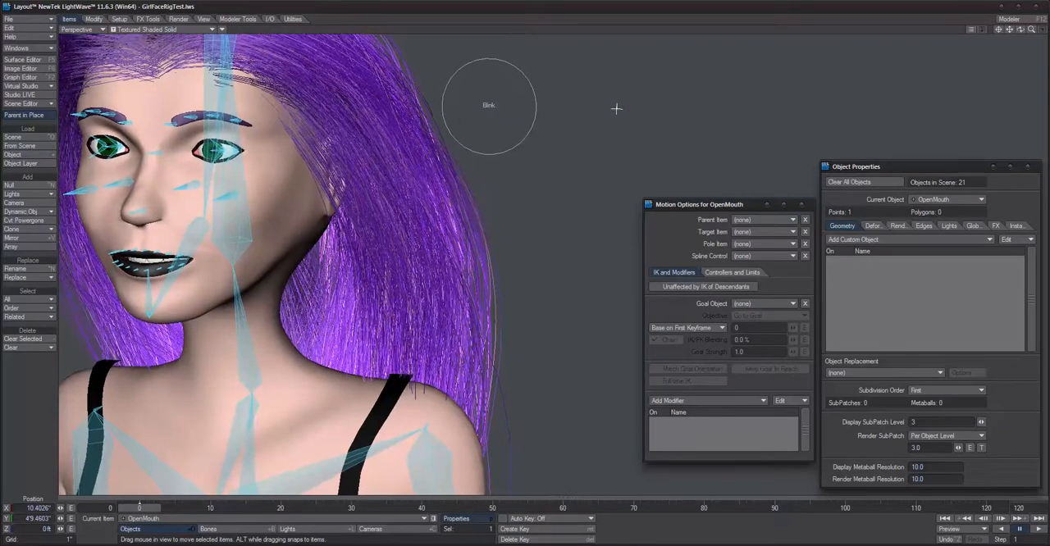
Step: Copy the ring Item Shape custom object from the Blink control and paste it onto the OpenMouth null
{"action": "key", "text": "y"}
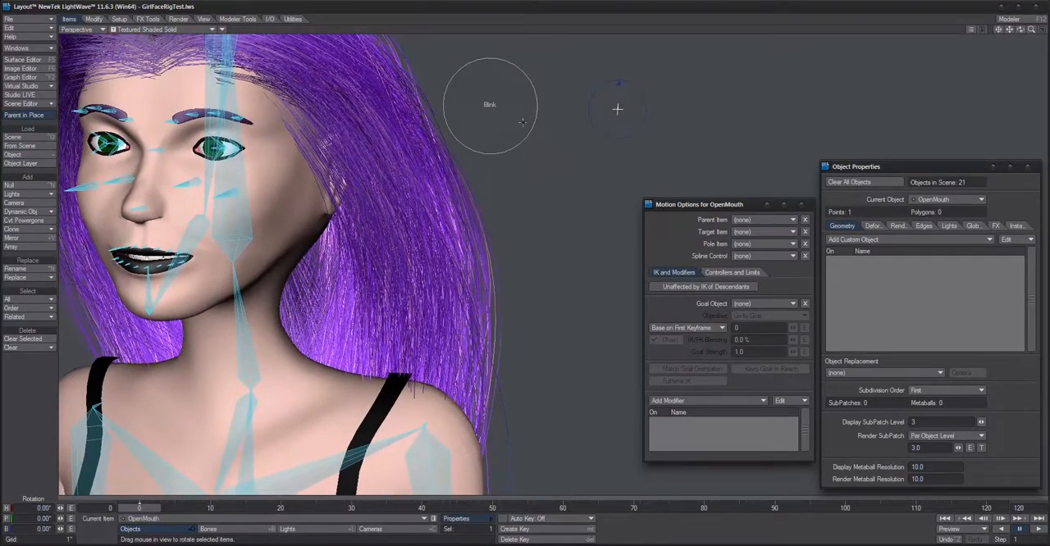
{"action": "left_click", "coordinate": [491, 105]}
{"action": "left_click", "coordinate": [490, 104]}
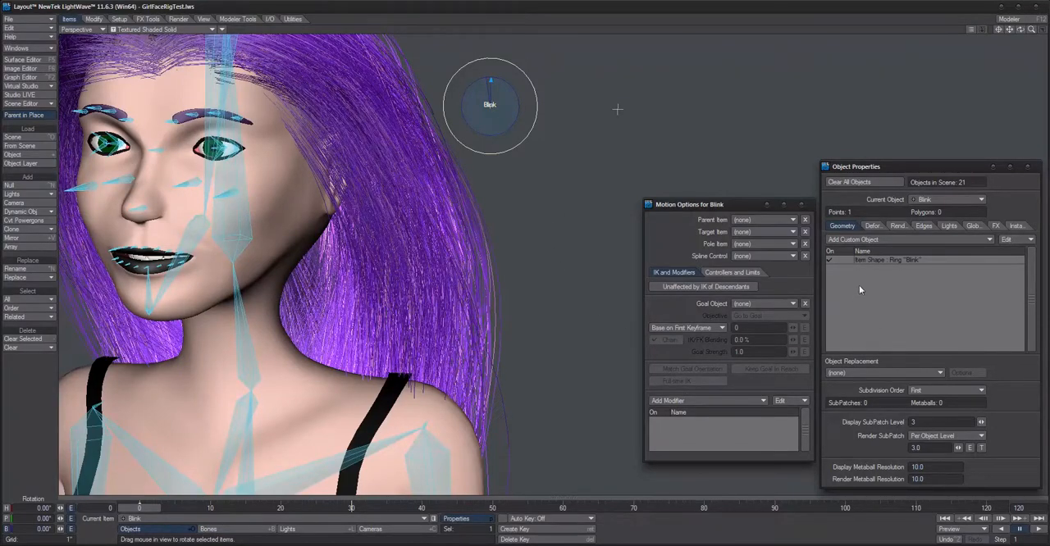
{"action": "double_click", "coordinate": [903, 259]}
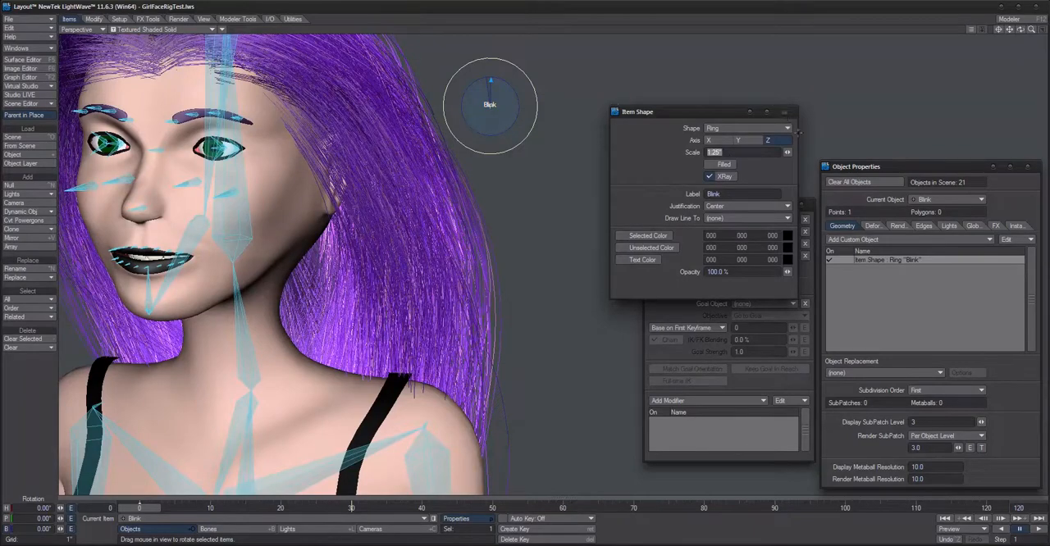
{"action": "left_click", "coordinate": [1005, 239]}
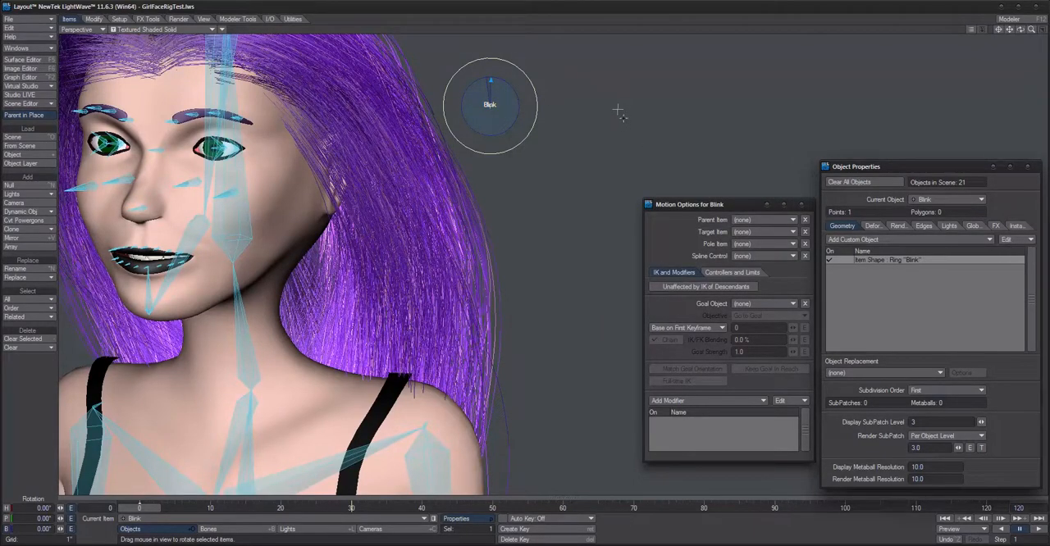
{"action": "left_click", "coordinate": [618, 108]}
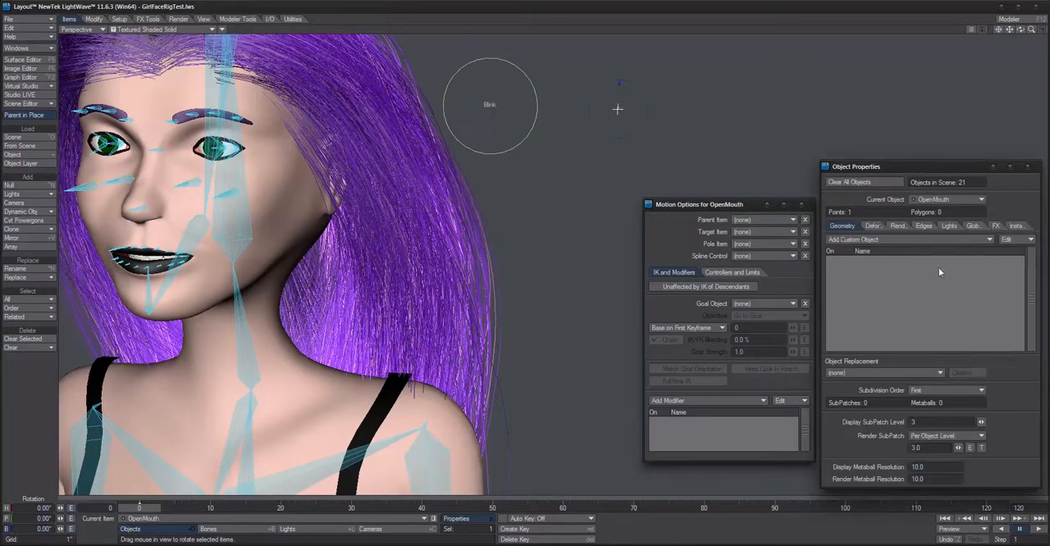
{"action": "left_click", "coordinate": [1009, 239]}
{"action": "left_click", "coordinate": [1001, 248]}
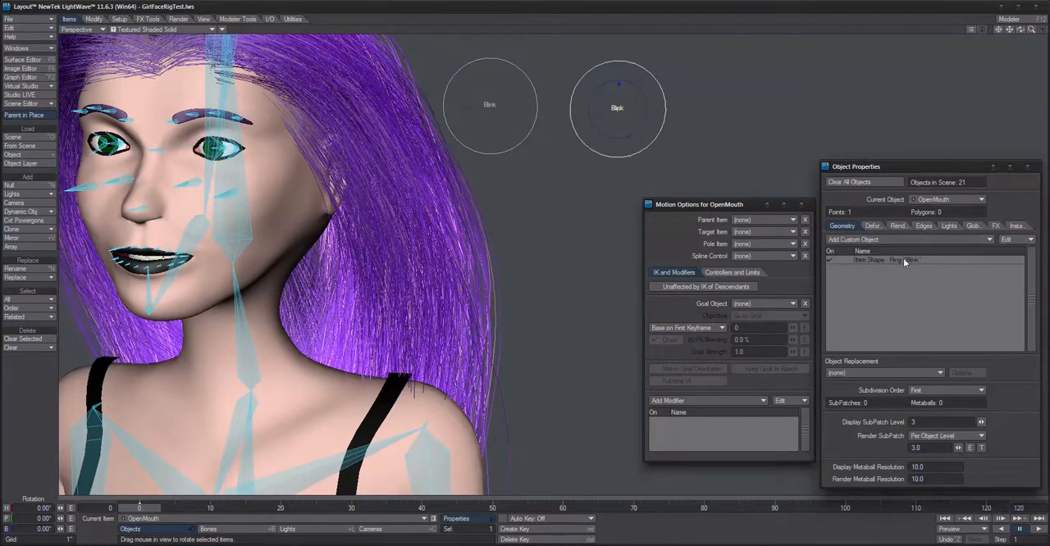
Step: Change the label of the pasted ring Item Shape to OpenMouth
{"action": "double_click", "coordinate": [902, 260]}
{"action": "left_click_drag", "start_coordinate": [660, 111], "coordinate": [585, 194]}
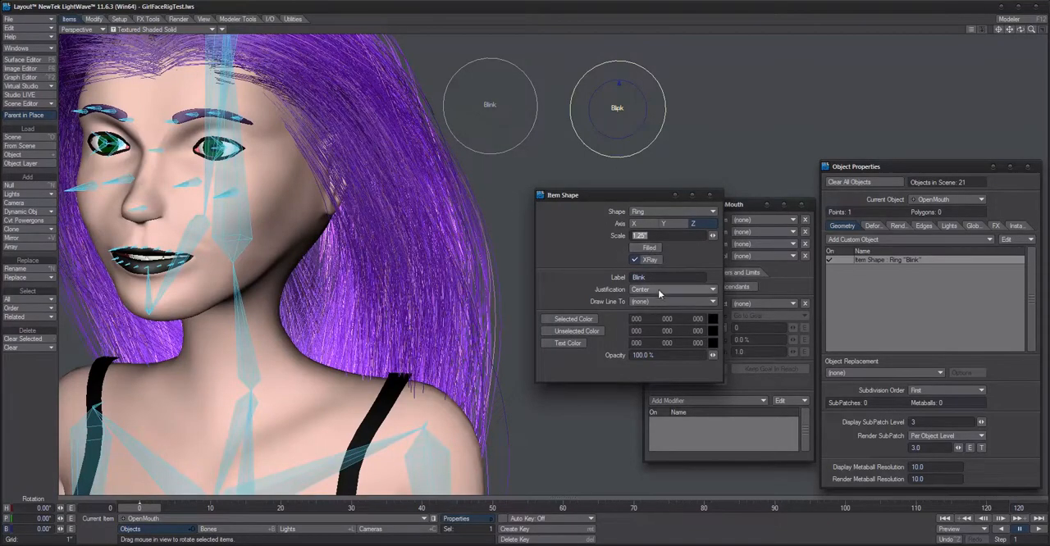
{"action": "left_click", "coordinate": [634, 260]}
{"action": "left_click", "coordinate": [632, 278]}
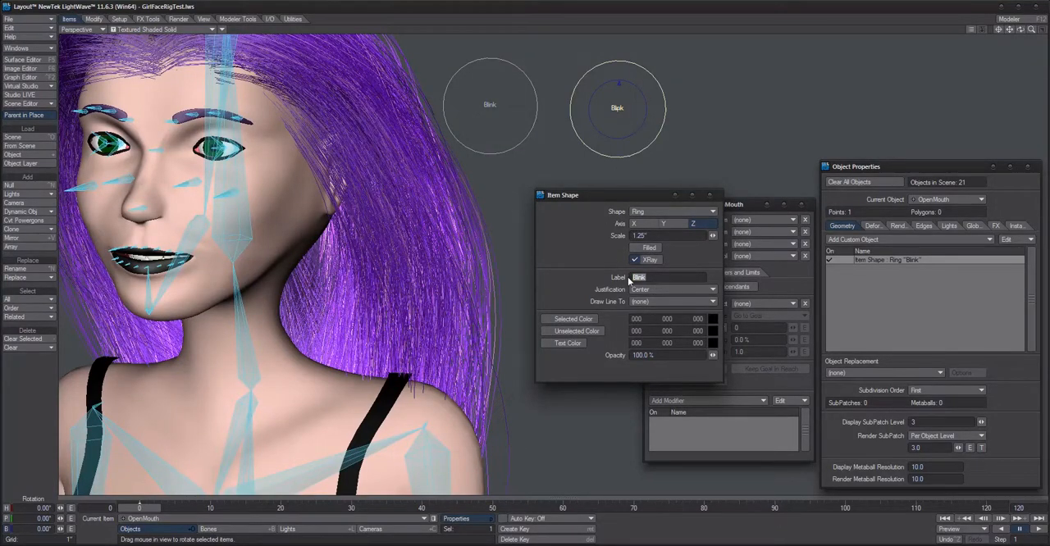
{"action": "type", "text": "OpenMouth"}
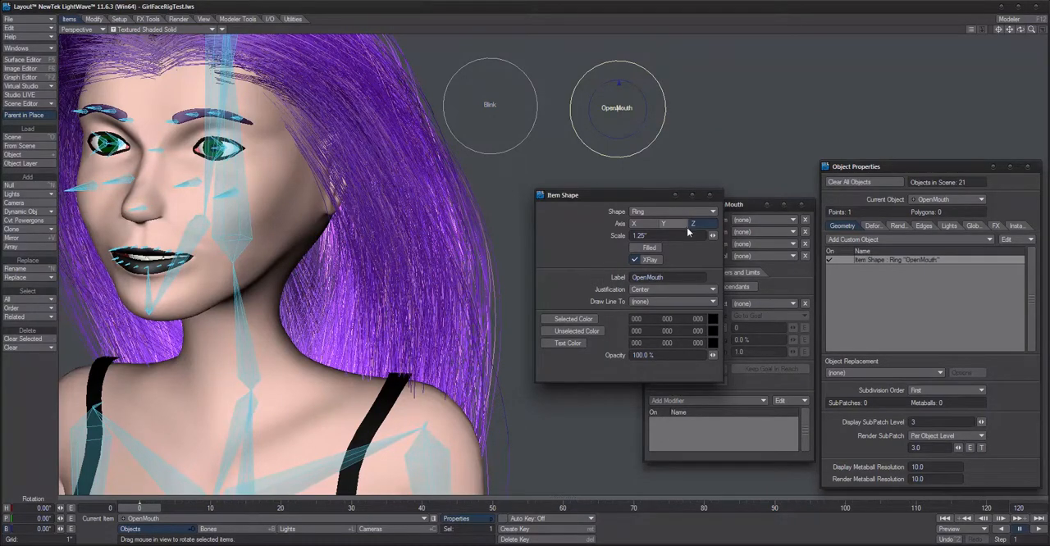
{"action": "left_click", "coordinate": [709, 195]}
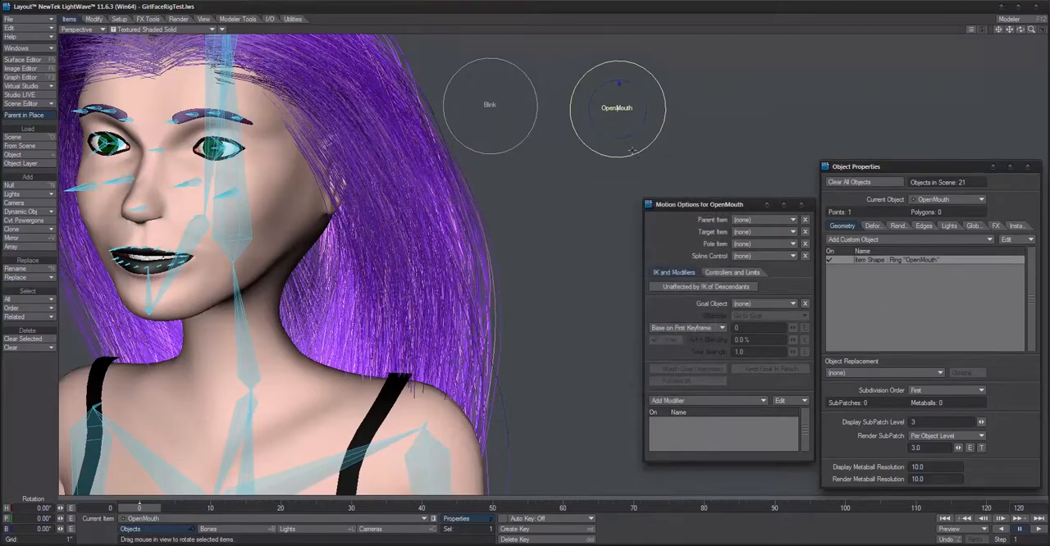
Step: Rotate the SchoolGirl_Jaw (1) bone's pitch to 28.50° to open the mouth, and create a motion key for it at frame 10
{"action": "left_click_drag", "start_coordinate": [588, 186], "coordinate": [571, 188], "text": "alt"}
{"action": "scroll", "coordinate": [571, 188], "scroll_direction": "down", "scroll_amount": 1}
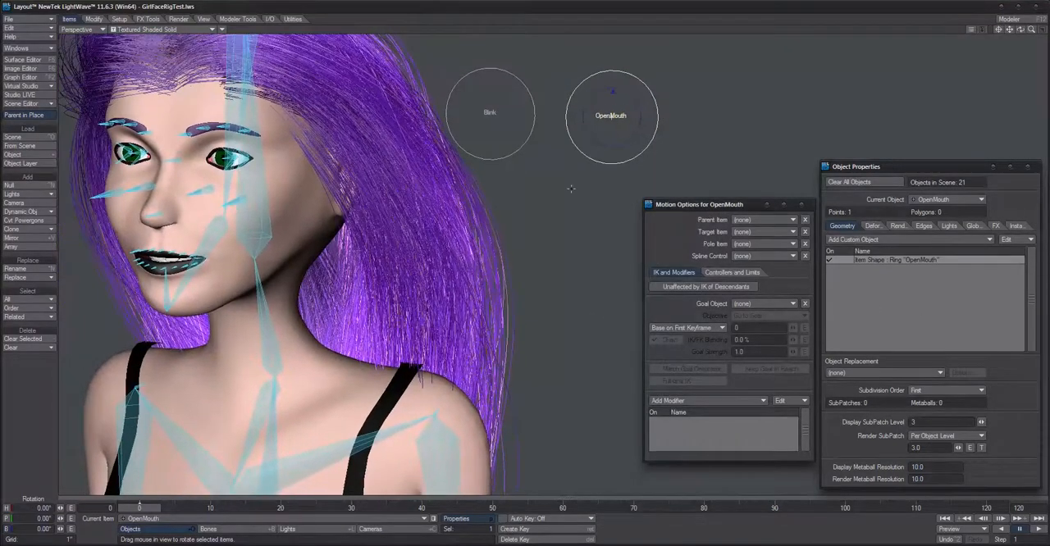
{"action": "left_click_drag", "start_coordinate": [253, 212], "coordinate": [253, 208], "text": "alt"}
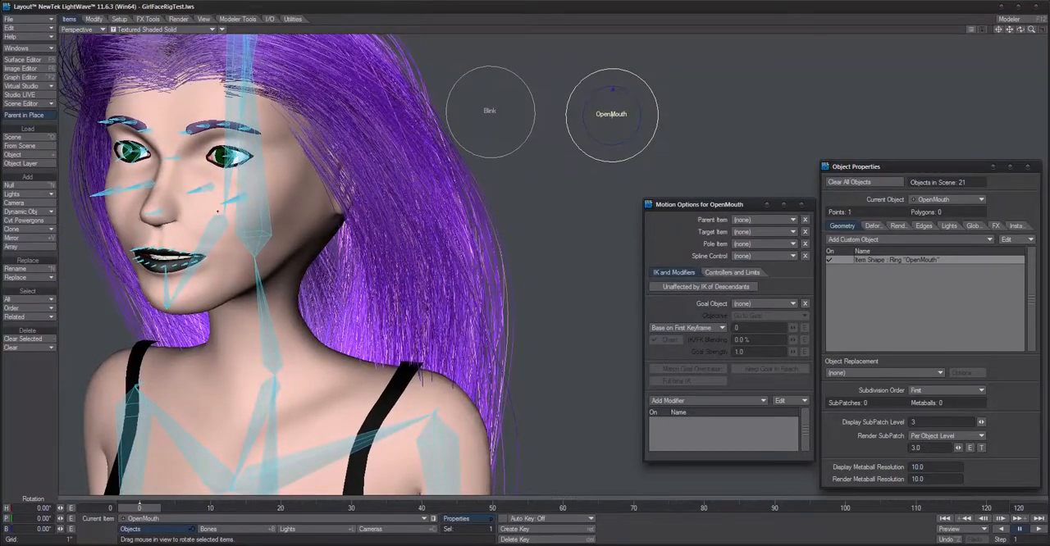
{"action": "left_click", "coordinate": [213, 223]}
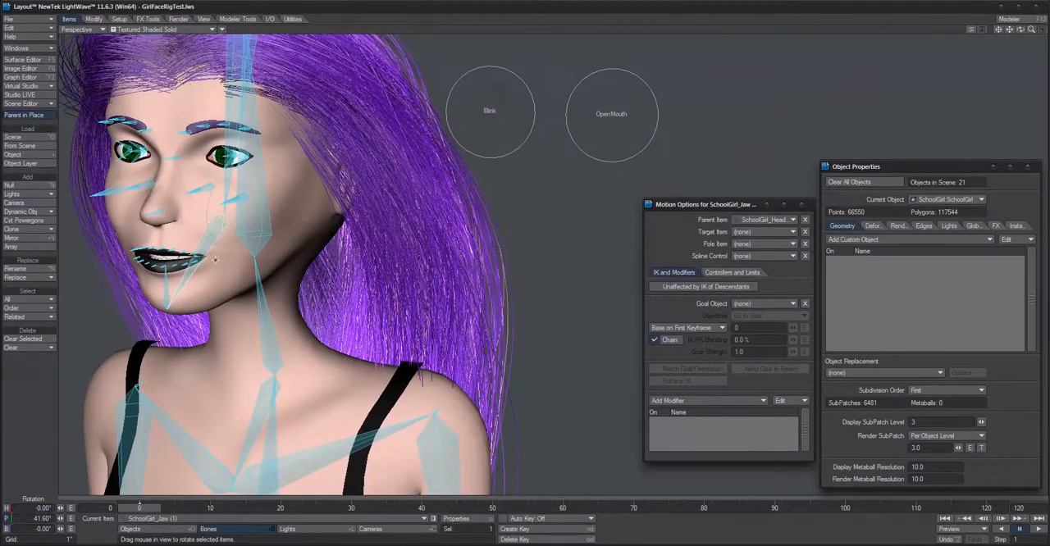
{"action": "key", "text": "shift+a"}
{"action": "scroll", "coordinate": [215, 260], "scroll_direction": "down", "scroll_amount": 4}
{"action": "scroll", "coordinate": [215, 260], "scroll_direction": "up", "scroll_amount": 2}
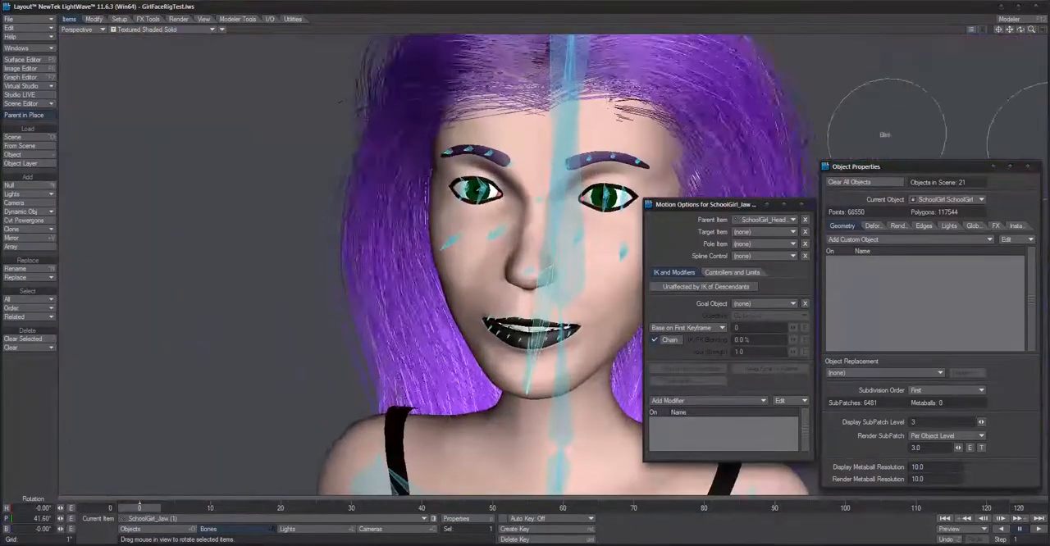
{"action": "left_click_drag", "start_coordinate": [532, 287], "coordinate": [457, 289], "text": "alt"}
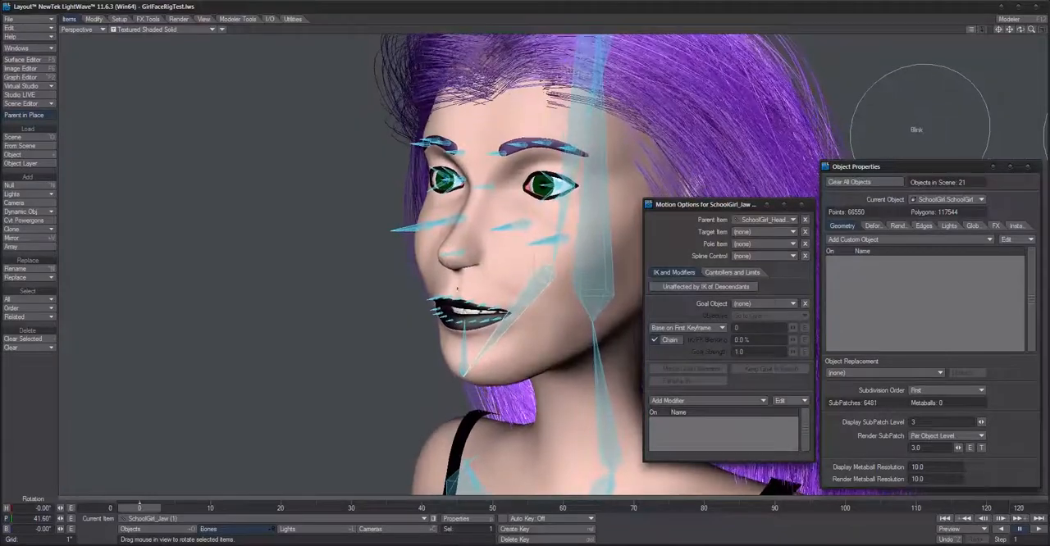
{"action": "left_click_drag", "start_coordinate": [535, 264], "coordinate": [574, 278]}
{"action": "scroll", "coordinate": [521, 338], "scroll_direction": "up", "scroll_amount": 4}
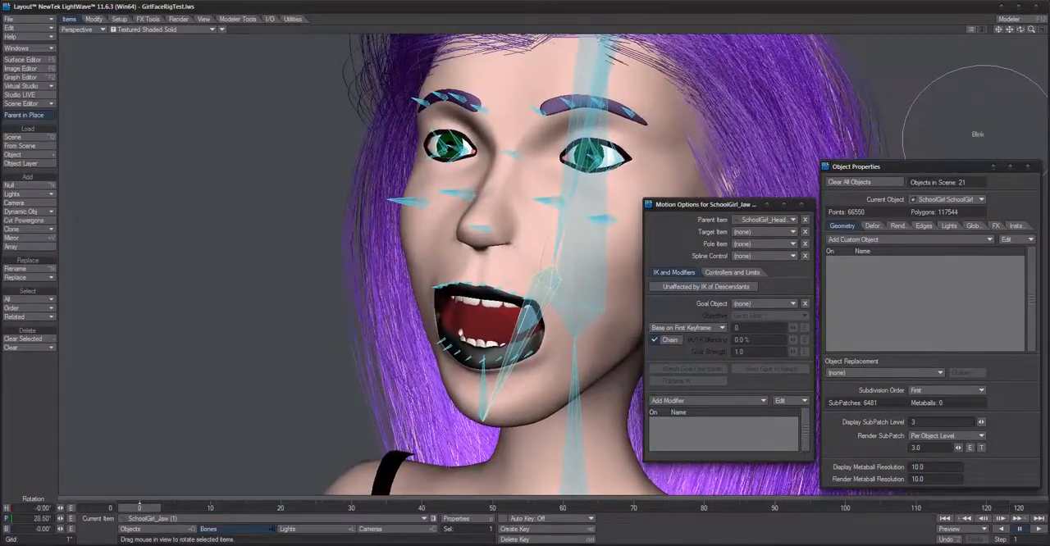
{"action": "left_click_drag", "start_coordinate": [536, 340], "coordinate": [541, 327], "text": "alt"}
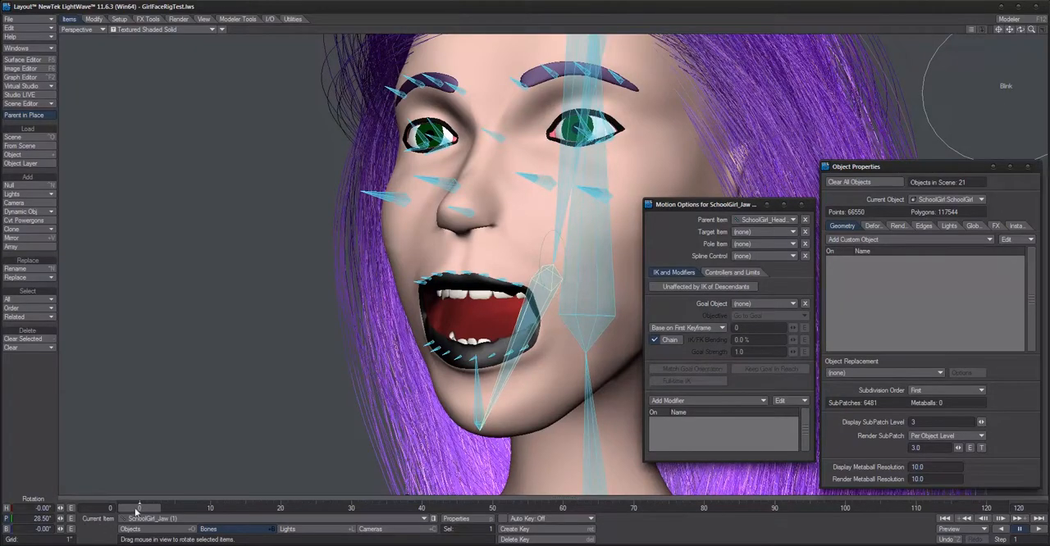
{"action": "key", "text": "Return"}
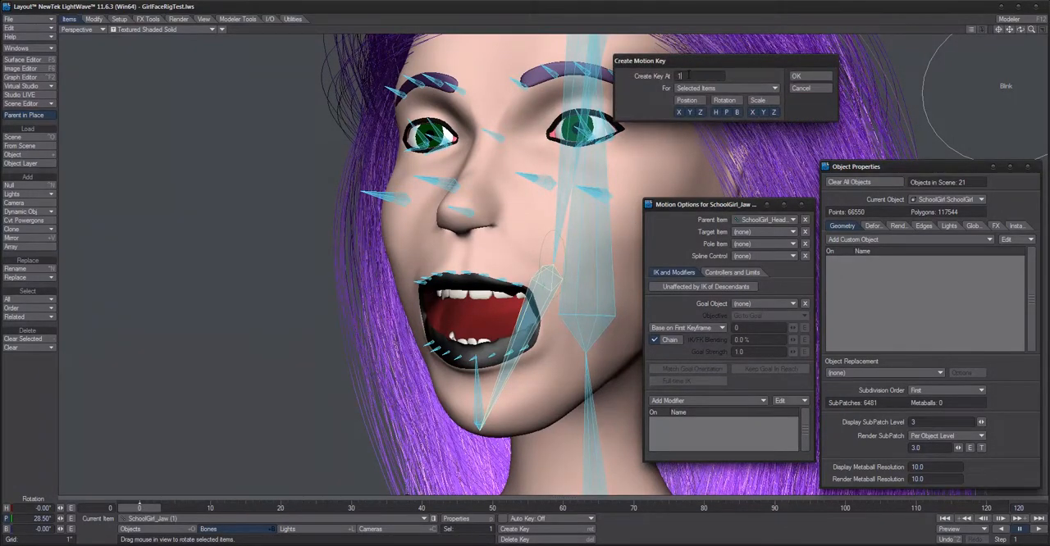
{"action": "left_click", "coordinate": [808, 76]}
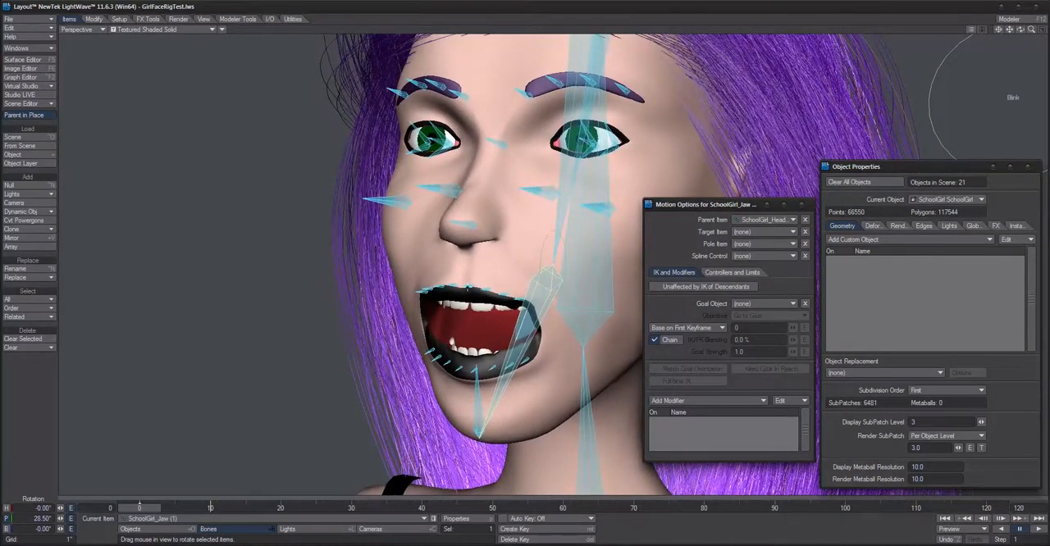
Step: Rotate the bank of the four selected SchoolGirl_L_MidUpperLip bones to 6.99° and create a motion key for them at frame 10
{"action": "left_click", "coordinate": [538, 271]}
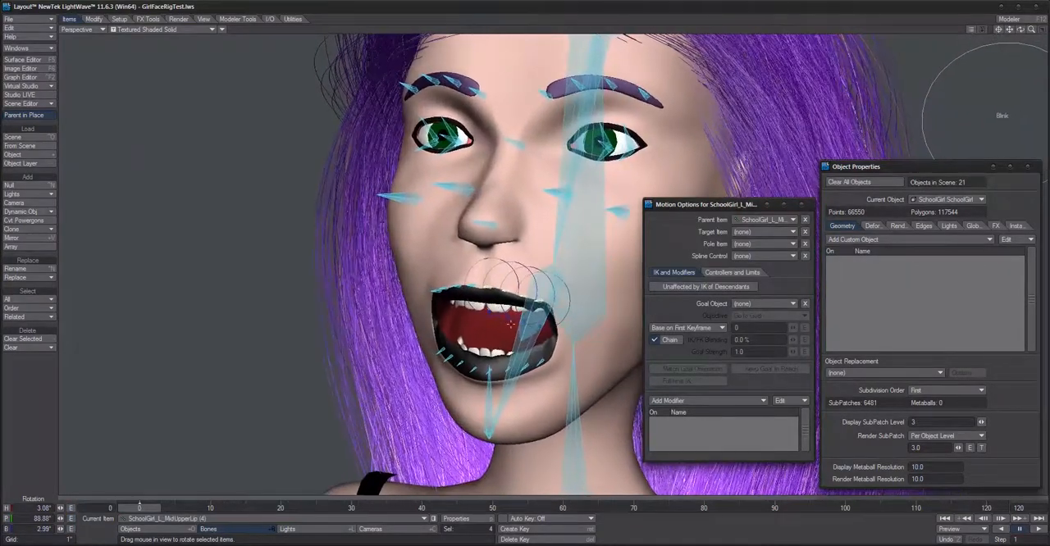
{"action": "scroll", "coordinate": [525, 279], "scroll_direction": "up", "scroll_amount": 5}
{"action": "scroll", "coordinate": [525, 279], "scroll_direction": "down", "scroll_amount": 1}
{"action": "left_click_drag", "start_coordinate": [525, 279], "coordinate": [530, 197], "text": "alt+shift"}
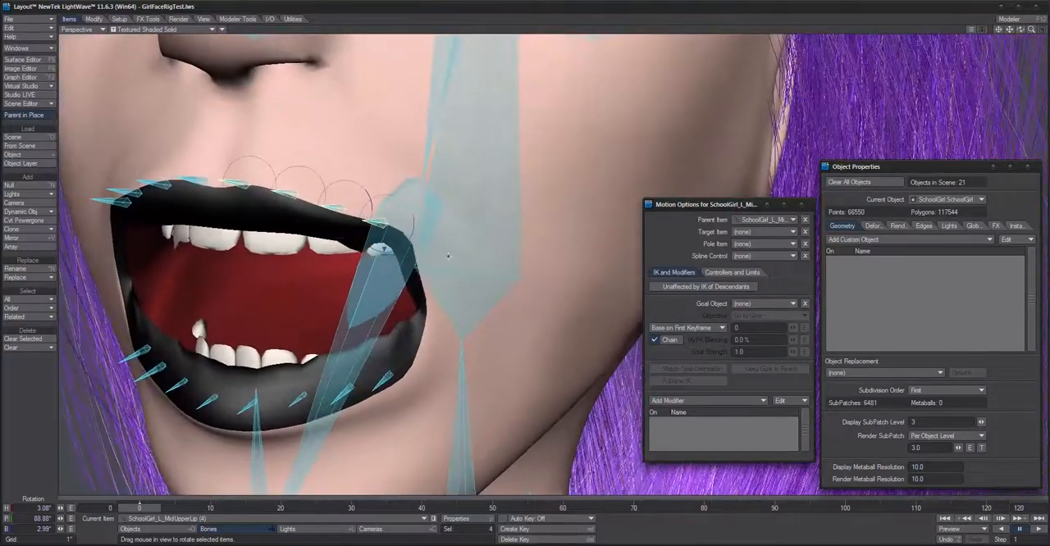
{"action": "left_click_drag", "start_coordinate": [261, 158], "coordinate": [278, 162]}
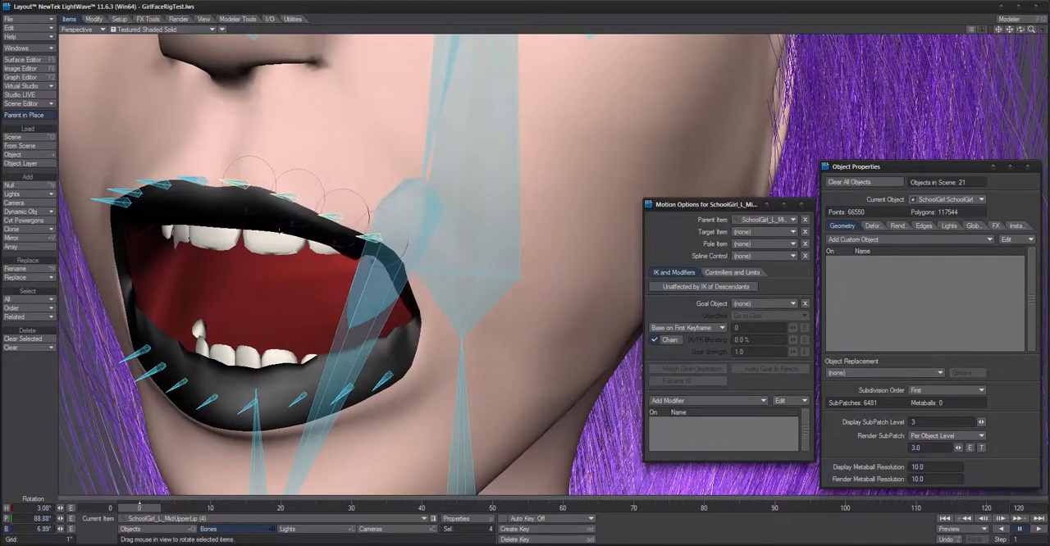
{"action": "key", "text": "Return"}
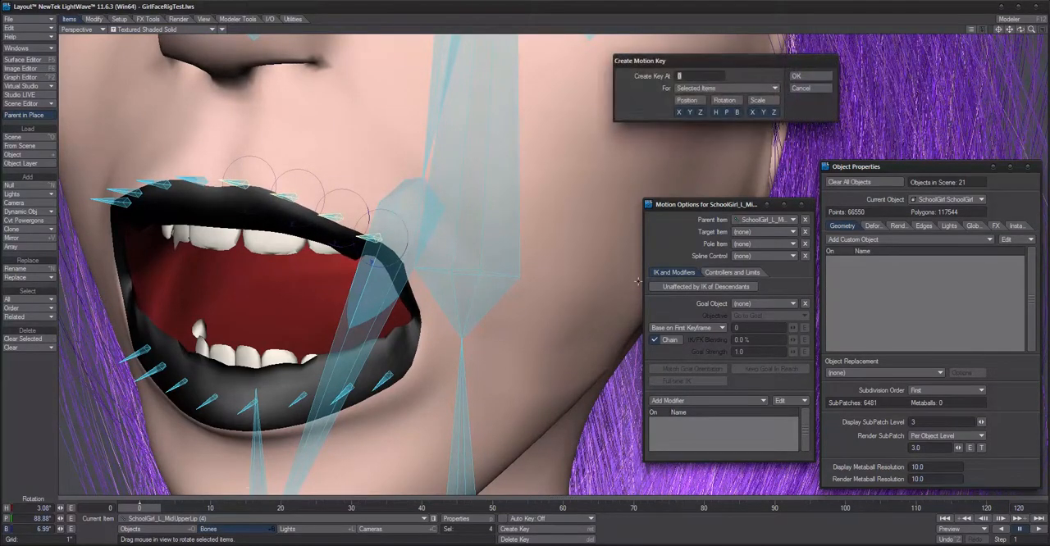
{"action": "type", "text": "10"}
{"action": "key", "text": "Return"}
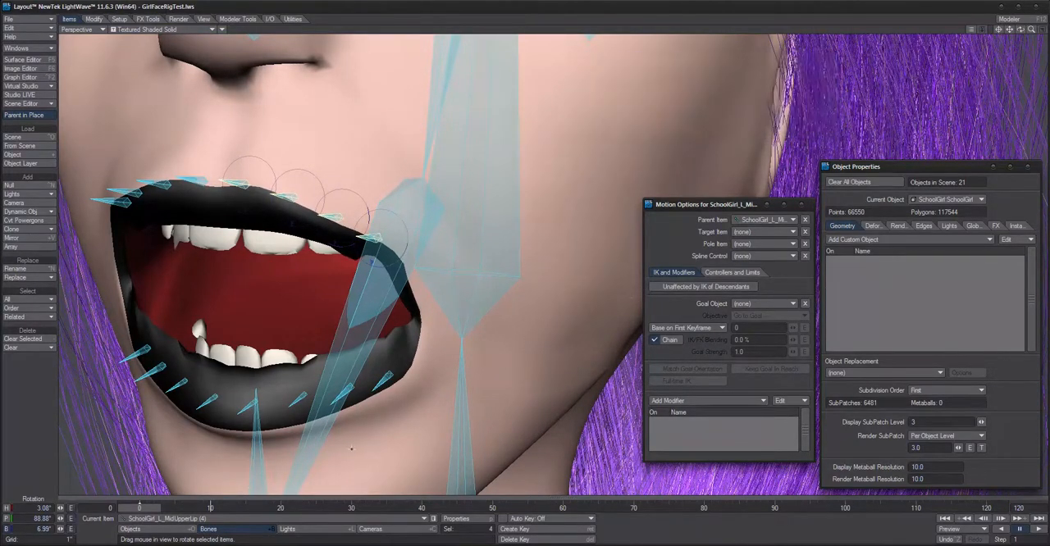
Step: Rotate the bank of the four SchoolGirl_L_LowerLip bones to -2.31° and create a motion key for them at frame 10
{"action": "left_click", "coordinate": [244, 408]}
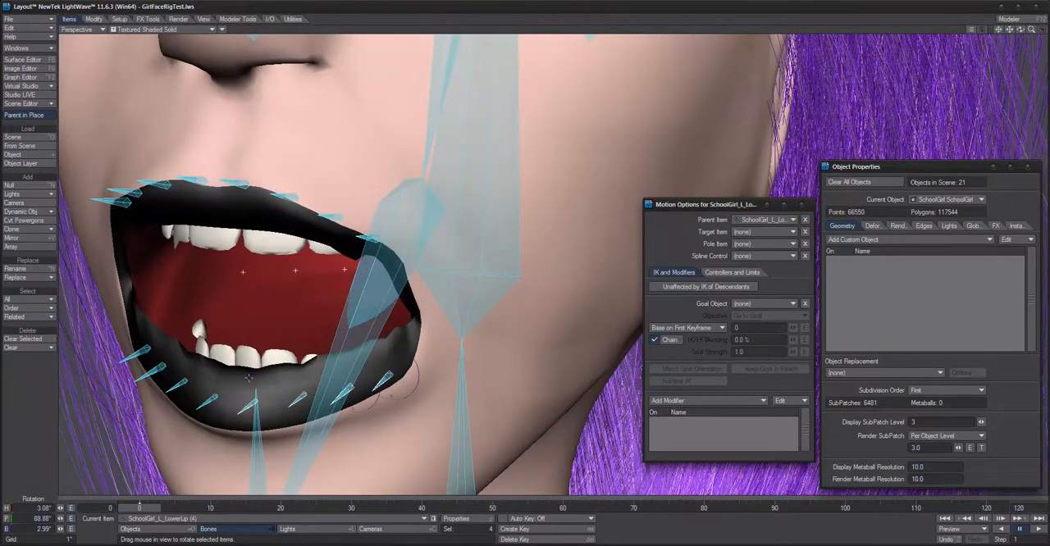
{"action": "mouse_move", "coordinate": [249, 378]}
{"action": "right_mouse_down"}
{"action": "mouse_move", "coordinate": [264, 378]}
{"action": "mouse_move", "coordinate": [228, 378]}
{"action": "right_mouse_up"}
{"action": "key", "text": "Return"}
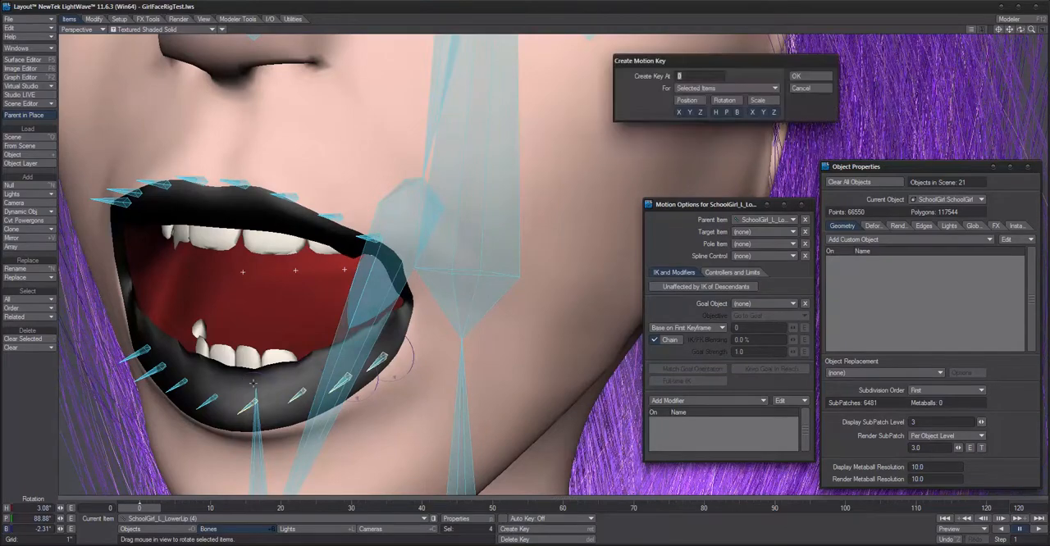
{"action": "type", "text": "10"}
{"action": "key", "text": "Return"}
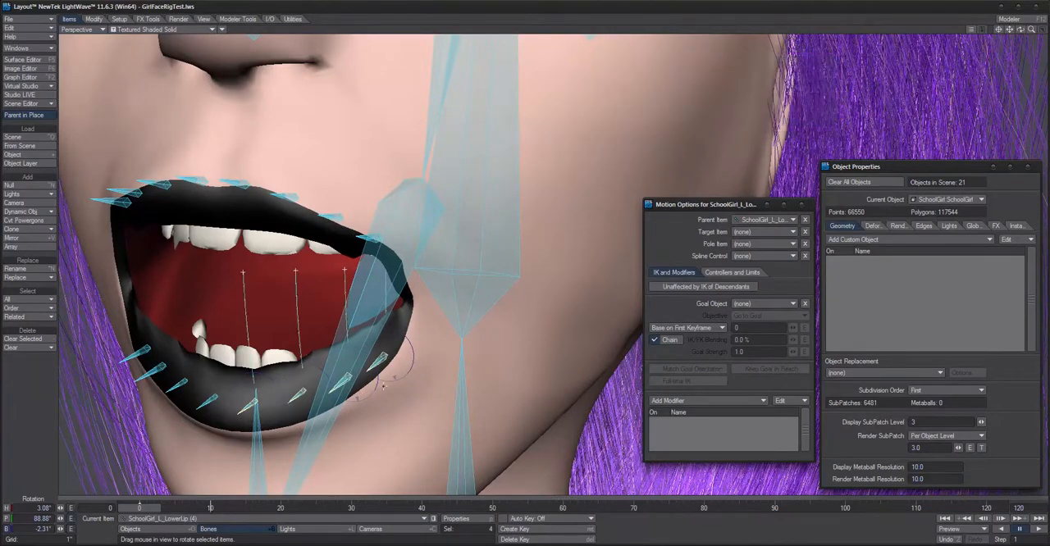
Step: Rotate the bank of the four SchoolGirl_R_MidUpperLip bones to -3.90° and create a motion key for them at frame 10
{"action": "left_click_drag", "start_coordinate": [431, 369], "coordinate": [426, 365], "text": "alt"}
{"action": "left_click", "coordinate": [351, 193]}
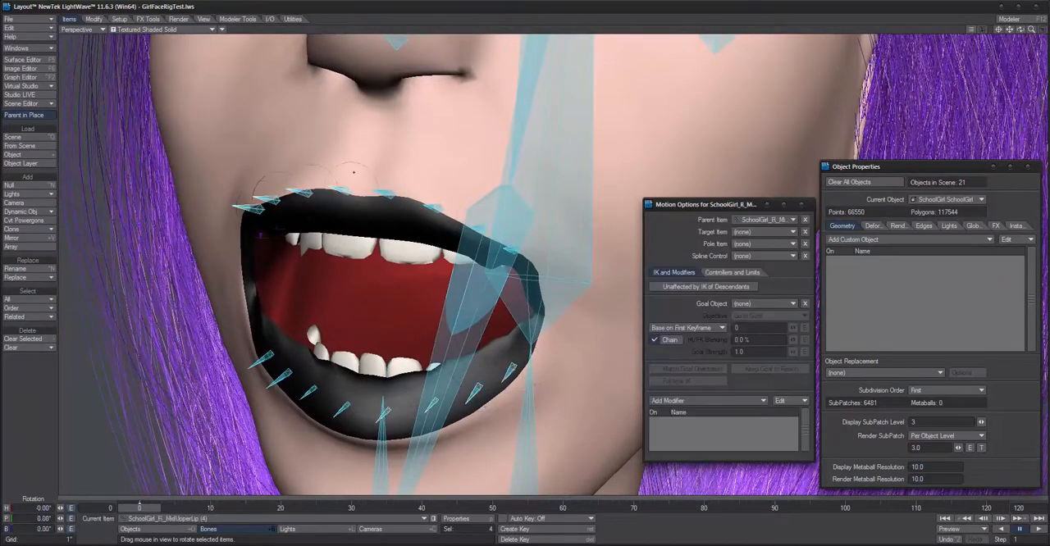
{"action": "left_click_drag", "start_coordinate": [353, 161], "coordinate": [353, 220]}
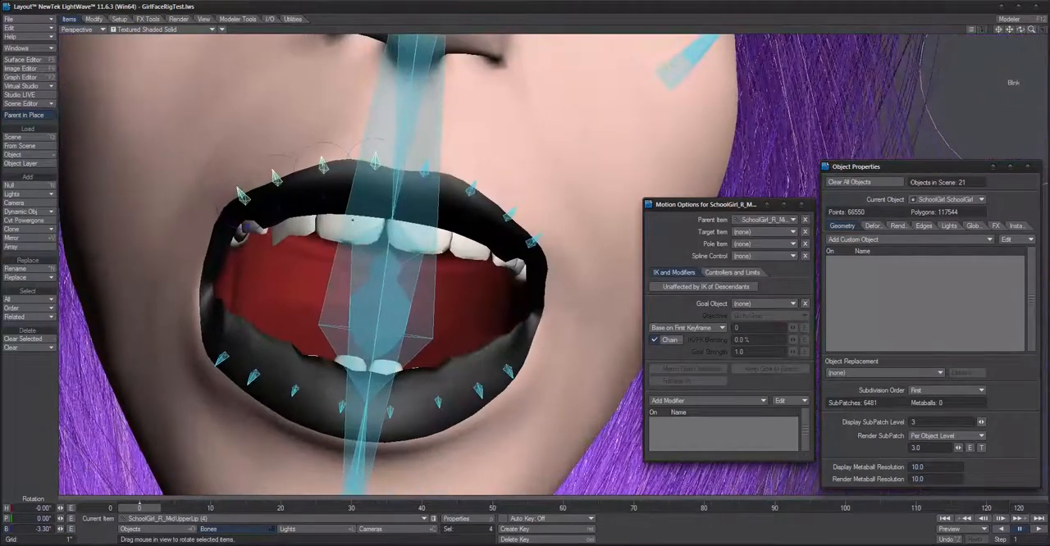
{"action": "left_click_drag", "start_coordinate": [350, 171], "coordinate": [348, 180]}
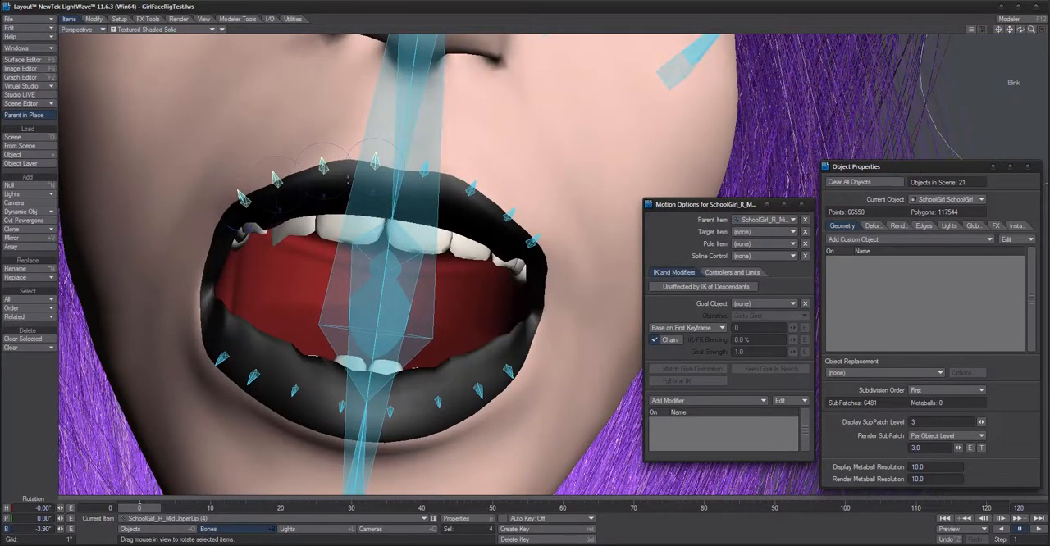
{"action": "key", "text": "Return"}
{"action": "type", "text": "10"}
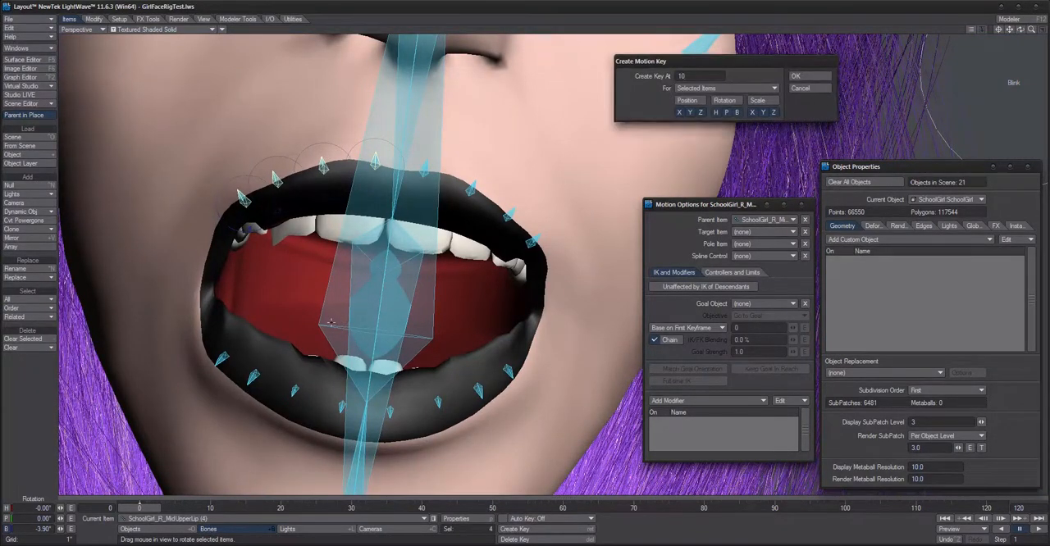
{"action": "key", "text": "Return"}
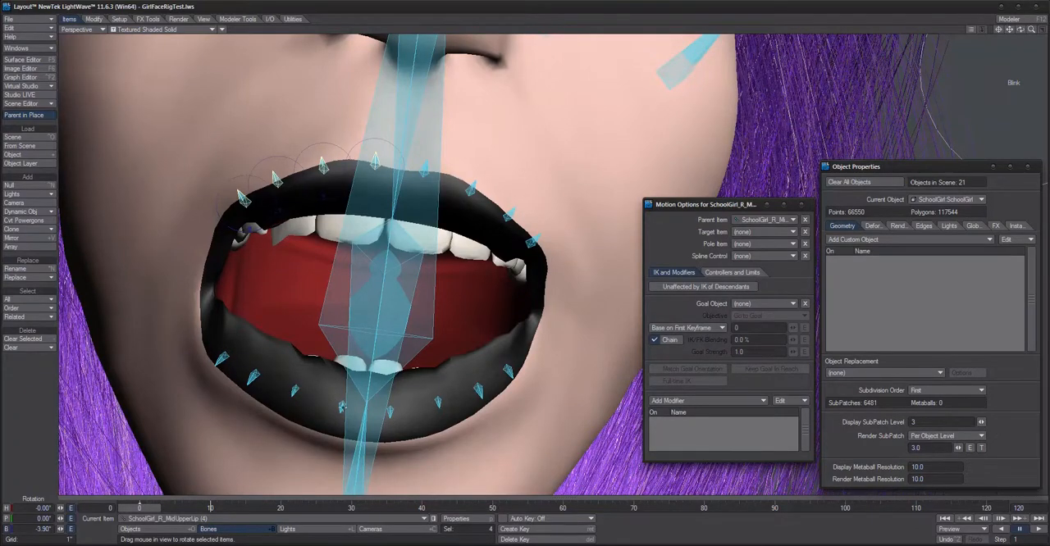
Step: Rotate the bank of the four SchoolGirl_R_LowerLip bones to 9.40° at frame 10 and create a motion key for them there
{"action": "left_click", "coordinate": [342, 406]}
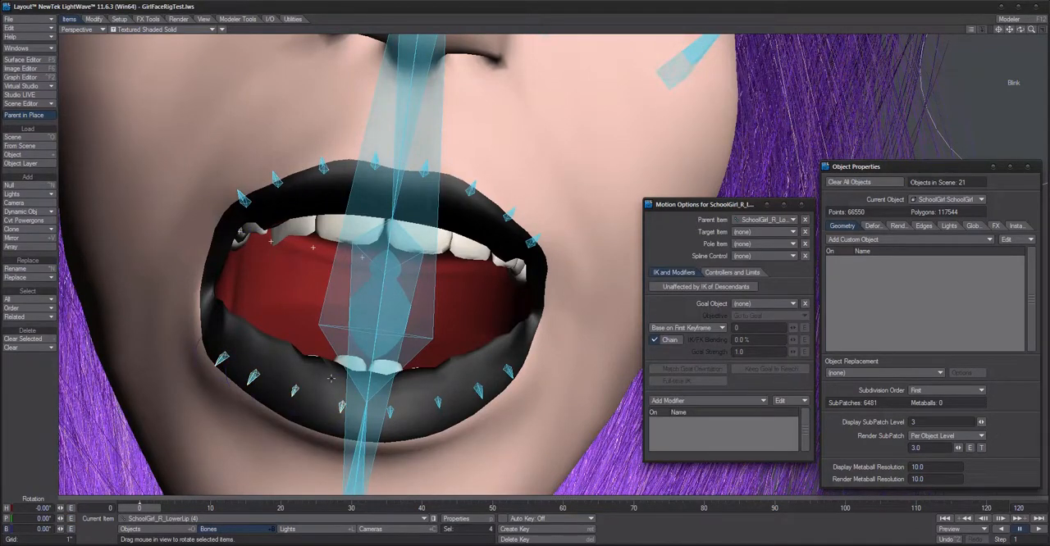
{"action": "right_click_drag", "start_coordinate": [332, 379], "coordinate": [352, 378]}
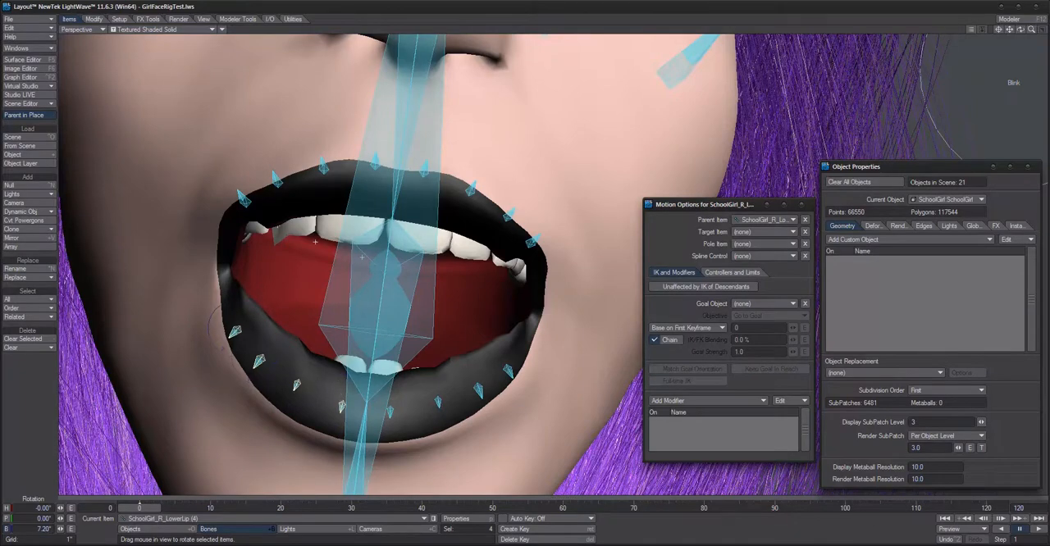
{"action": "left_click_drag", "start_coordinate": [210, 328], "coordinate": [189, 342]}
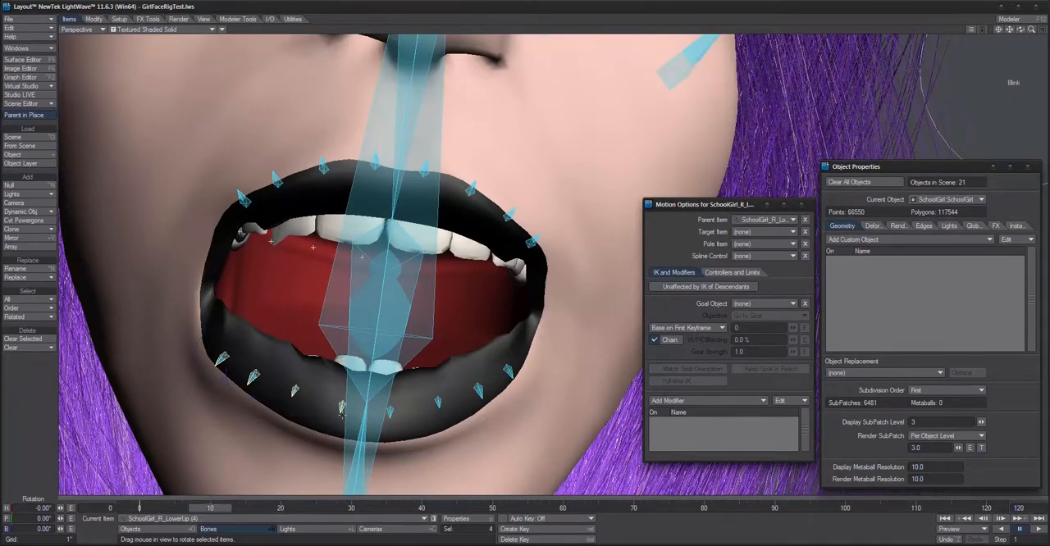
{"action": "left_click_drag", "start_coordinate": [60, 529], "coordinate": [112, 529]}
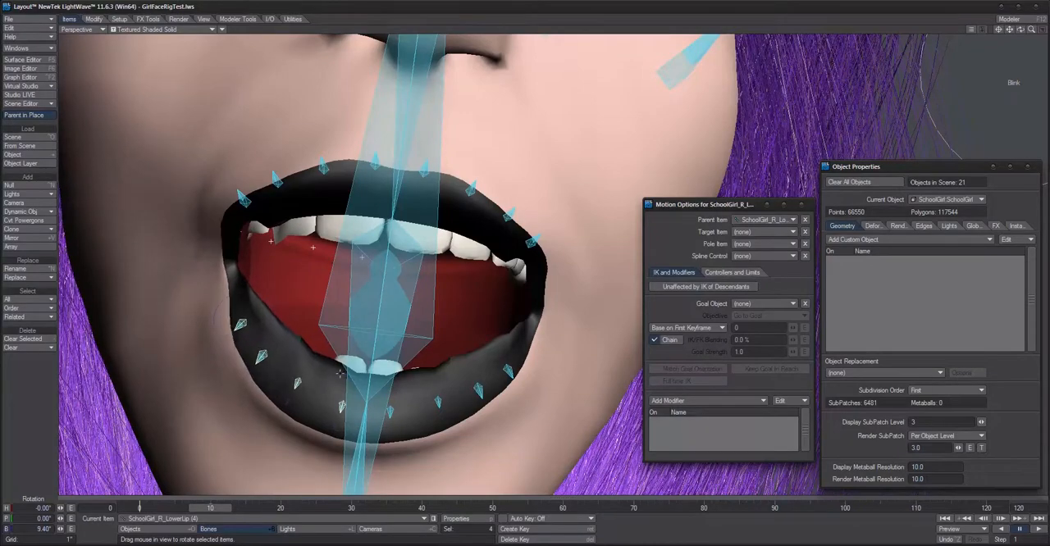
{"action": "key", "text": "Return"}
{"action": "key", "text": "Return"}
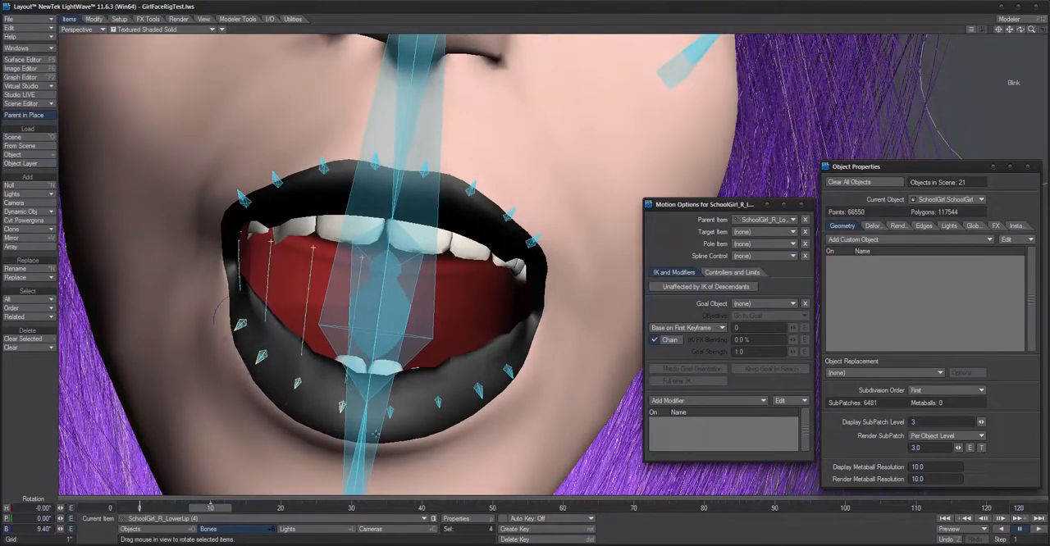
Step: Scrub between frames 0 and 10 and examine the open-mouth pose on the whole face
{"action": "left_click", "coordinate": [393, 408]}
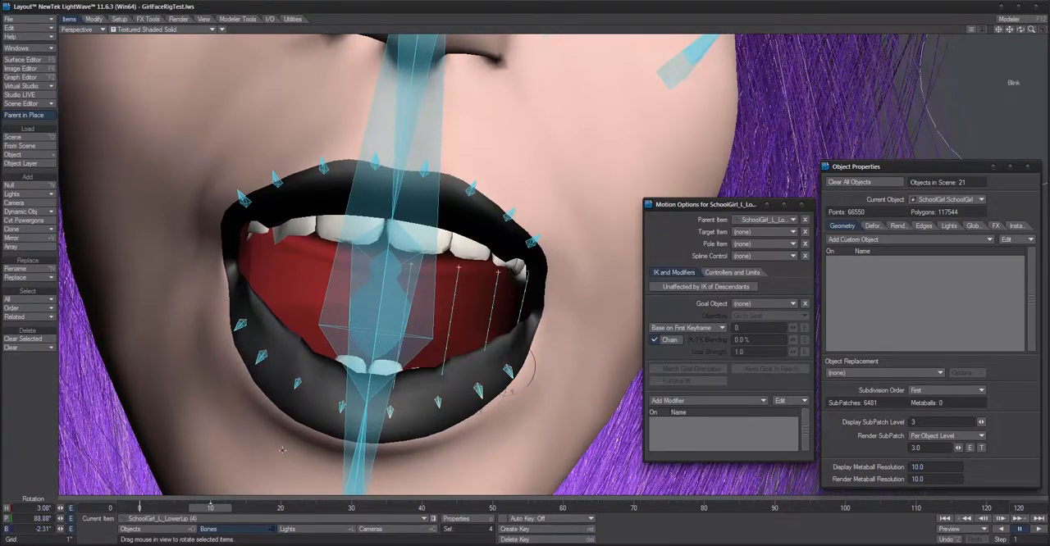
{"action": "mouse_move", "coordinate": [221, 508]}
{"action": "left_mouse_down"}
{"action": "mouse_move", "coordinate": [123, 508]}
{"action": "mouse_move", "coordinate": [246, 508]}
{"action": "mouse_move", "coordinate": [144, 508]}
{"action": "mouse_move", "coordinate": [227, 508]}
{"action": "mouse_move", "coordinate": [153, 508]}
{"action": "mouse_move", "coordinate": [203, 508]}
{"action": "left_mouse_up"}
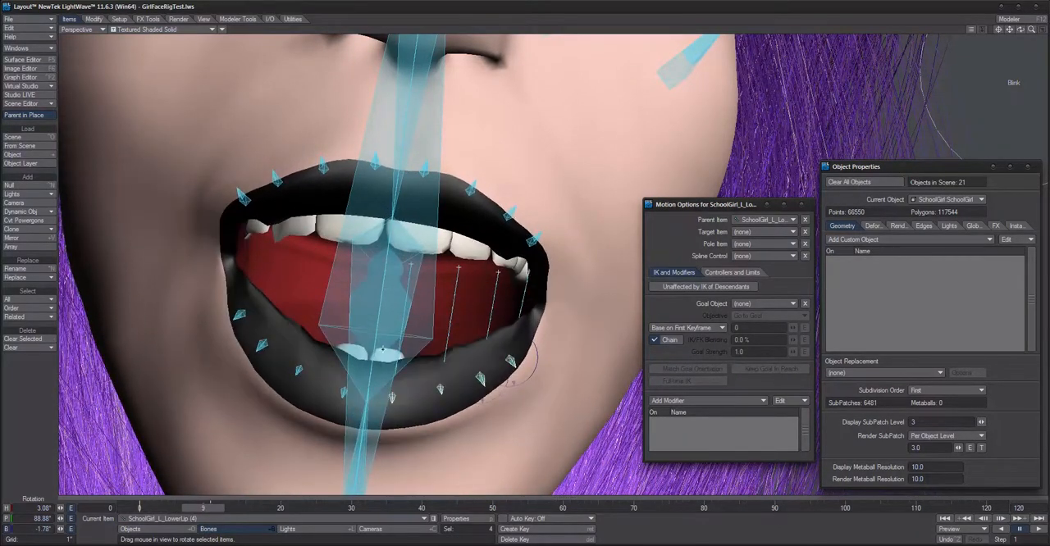
{"action": "scroll", "coordinate": [383, 348], "scroll_direction": "down", "scroll_amount": 6}
{"action": "left_click_drag", "start_coordinate": [383, 349], "coordinate": [443, 265], "text": "alt"}
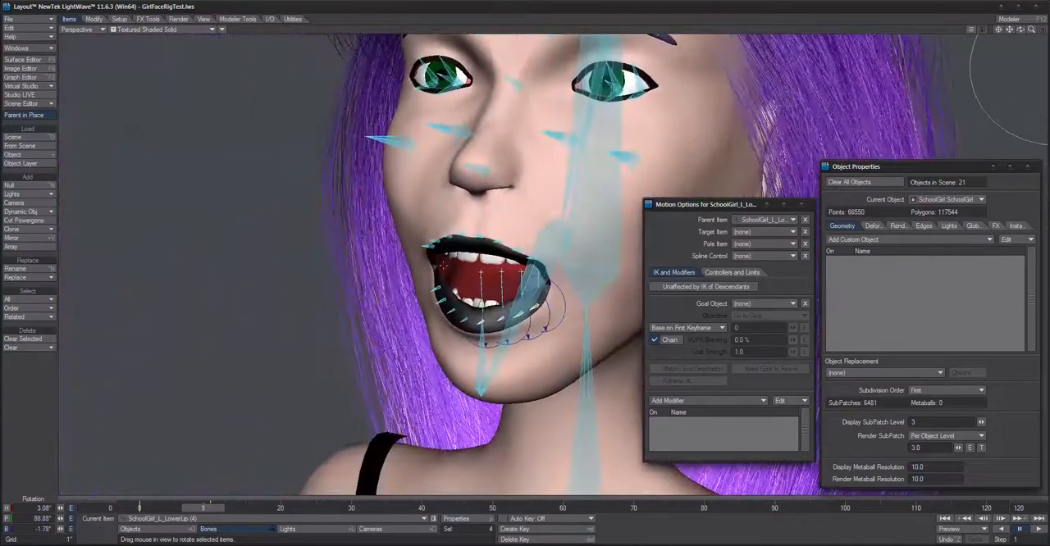
{"action": "scroll", "coordinate": [443, 265], "scroll_direction": "down", "scroll_amount": 2}
{"action": "left_click_drag", "start_coordinate": [508, 304], "coordinate": [560, 302], "text": "alt"}
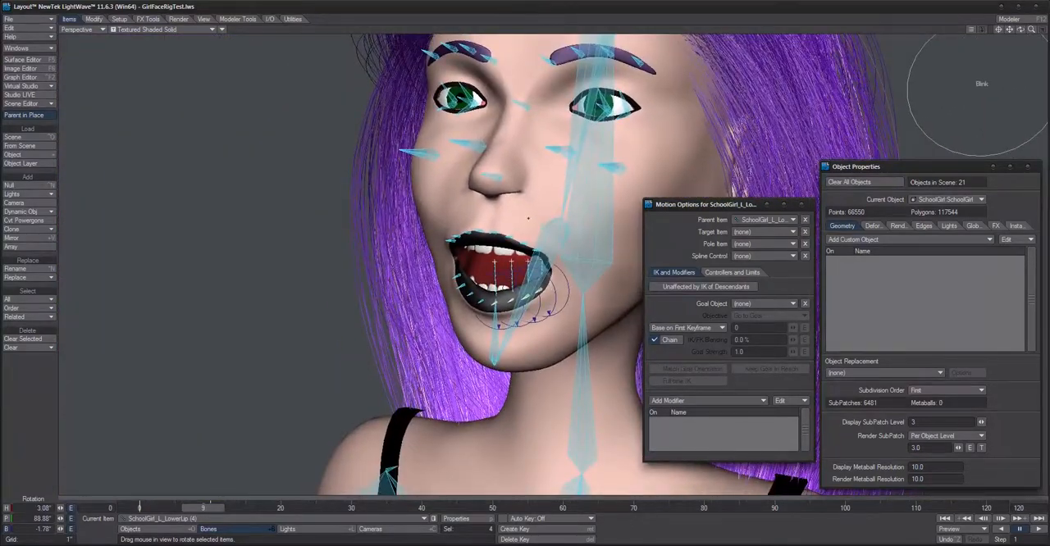
{"action": "left_click_drag", "start_coordinate": [528, 218], "coordinate": [528, 223], "text": "alt"}
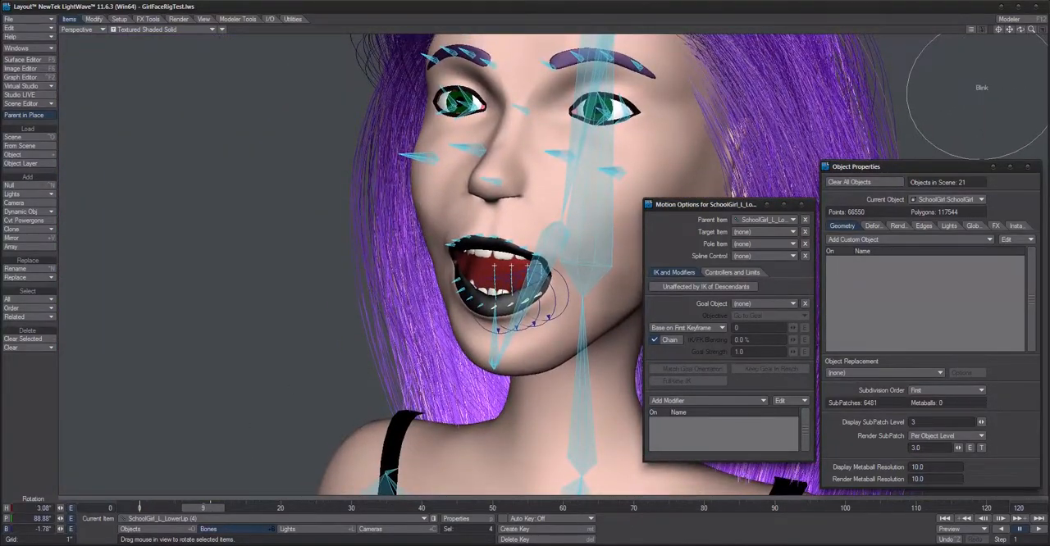
{"action": "key", "text": "Right"}
{"action": "left_click_drag", "start_coordinate": [210, 507], "coordinate": [140, 508]}
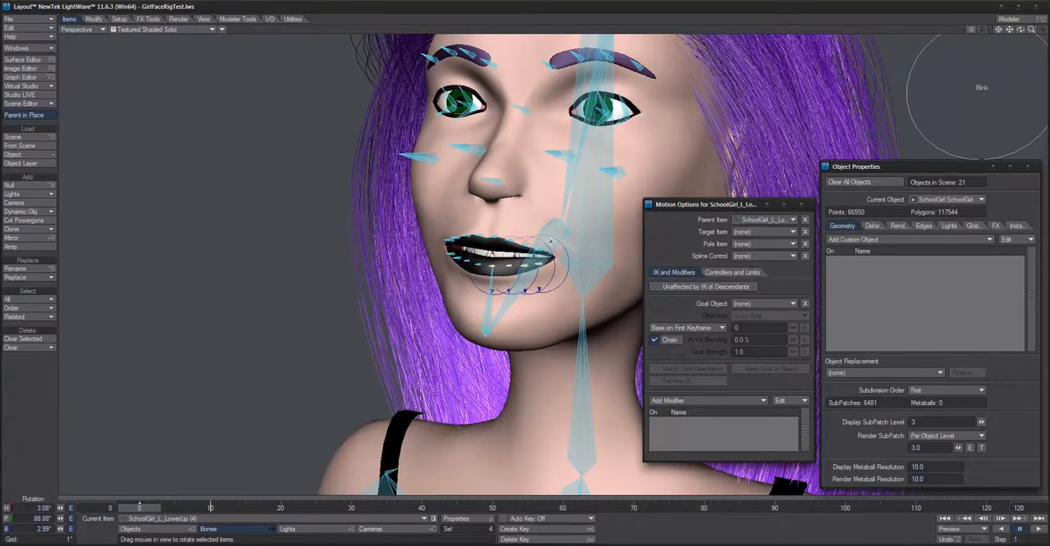
Step: Add a Cyclist motion modifier to the SchoolGirl_Jaw (1) bone
{"action": "left_click", "coordinate": [550, 228]}
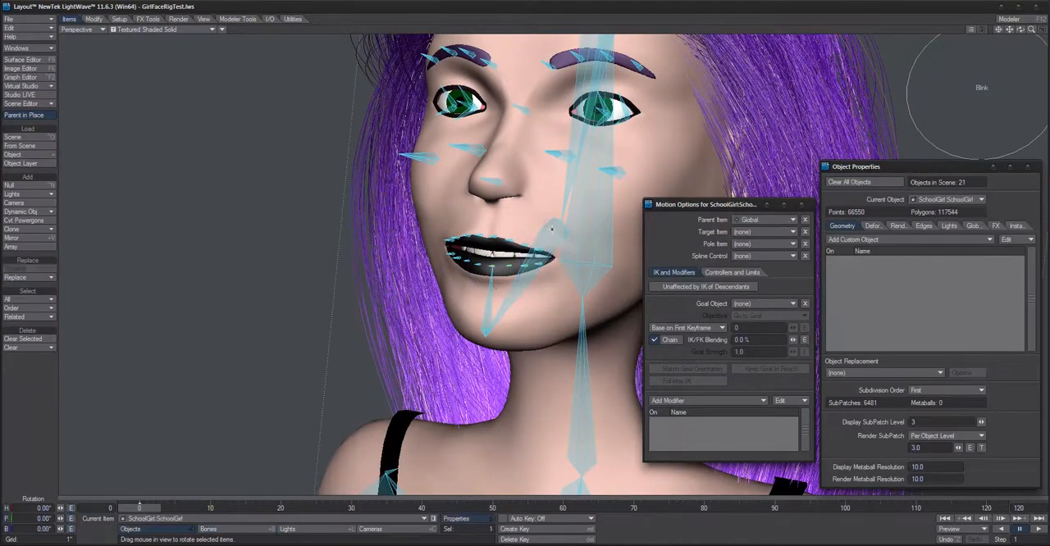
{"action": "left_click", "coordinate": [734, 402]}
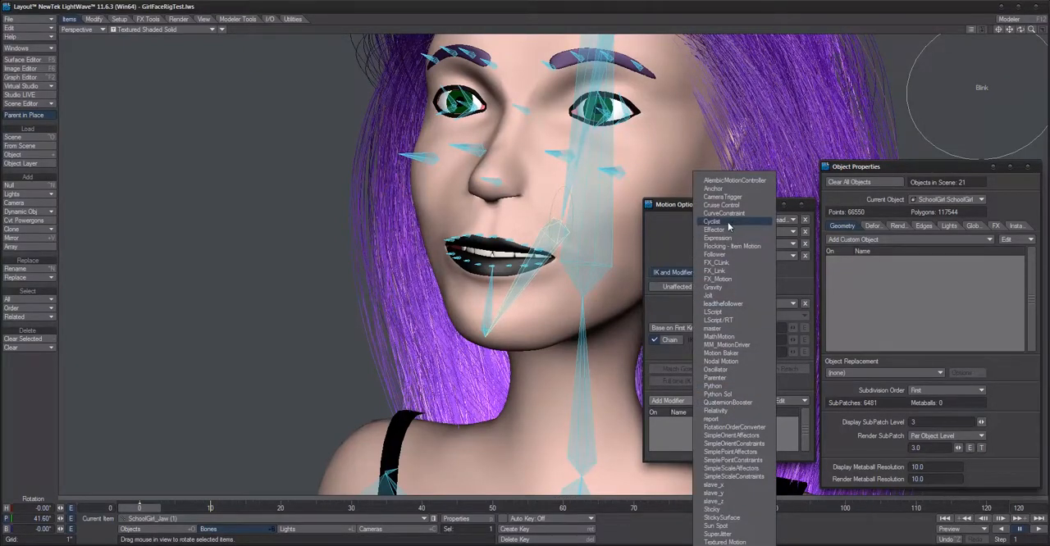
{"action": "left_click", "coordinate": [712, 221]}
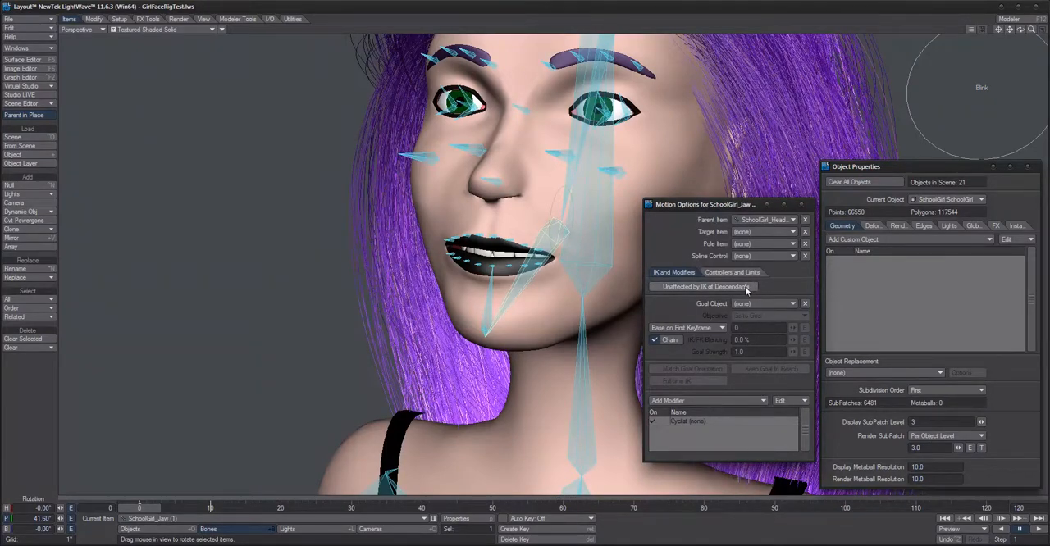
Step: Set the jaw's Cyclist to follow OpenMouth's Bank Angle over a controller range of 0 to 90, with Stop as end behavior
{"action": "double_click", "coordinate": [725, 421]}
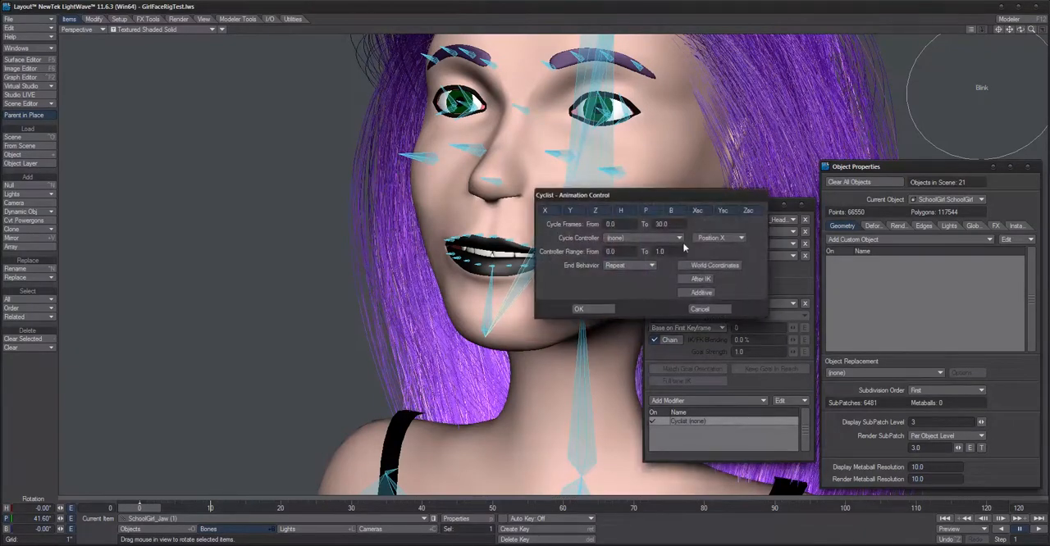
{"action": "left_click", "coordinate": [629, 239]}
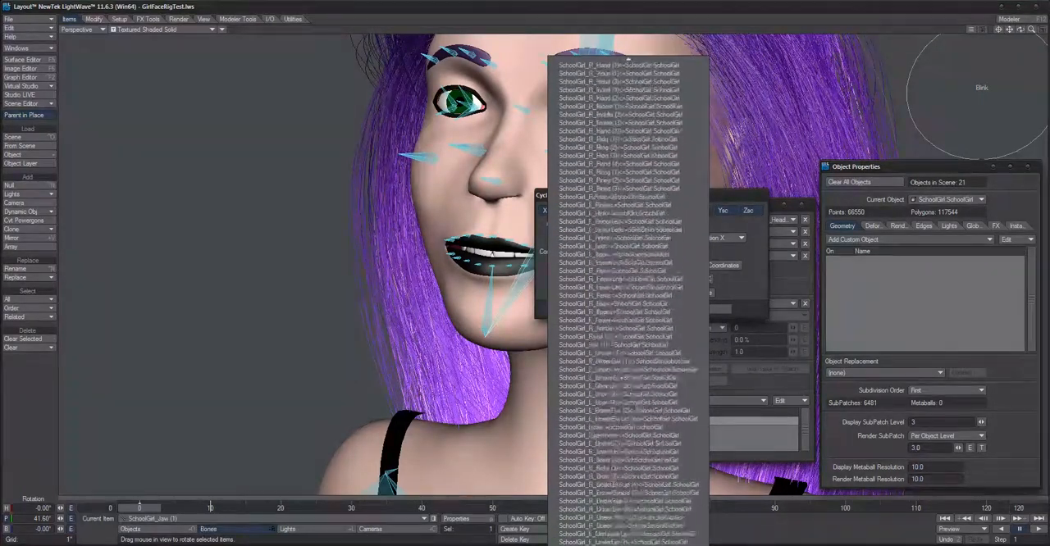
{"action": "left_click", "coordinate": [603, 542]}
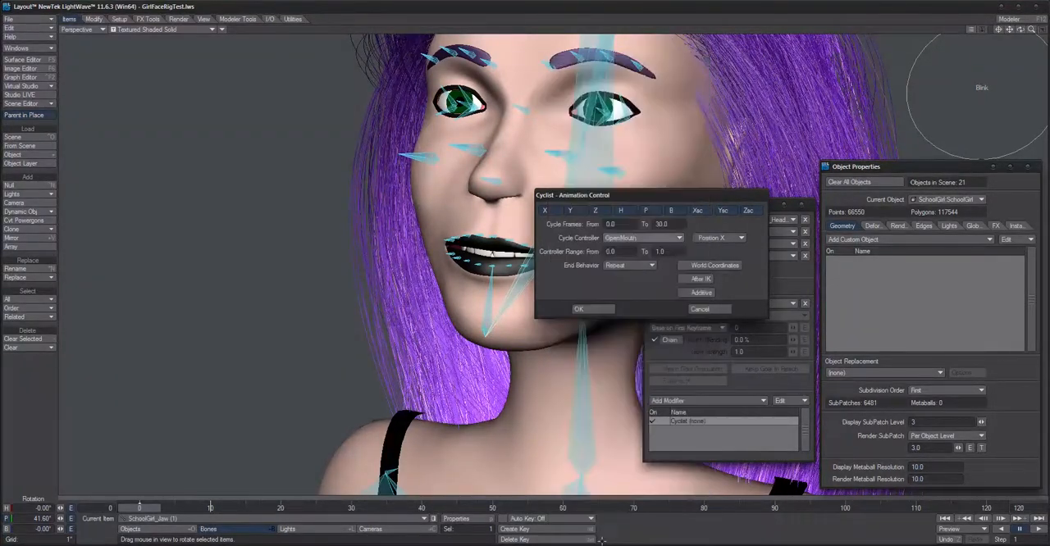
{"action": "left_click", "coordinate": [719, 238]}
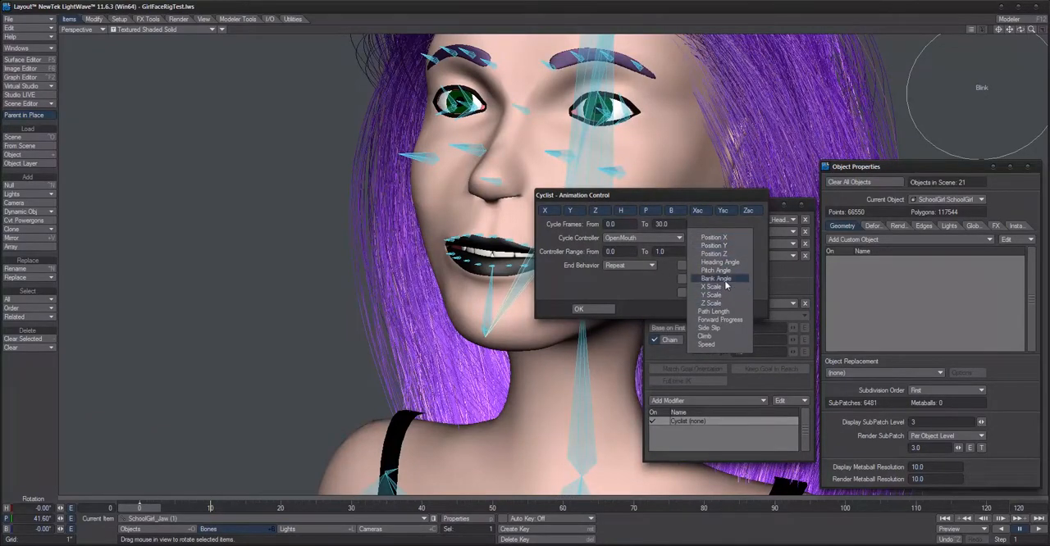
{"action": "left_click", "coordinate": [717, 278]}
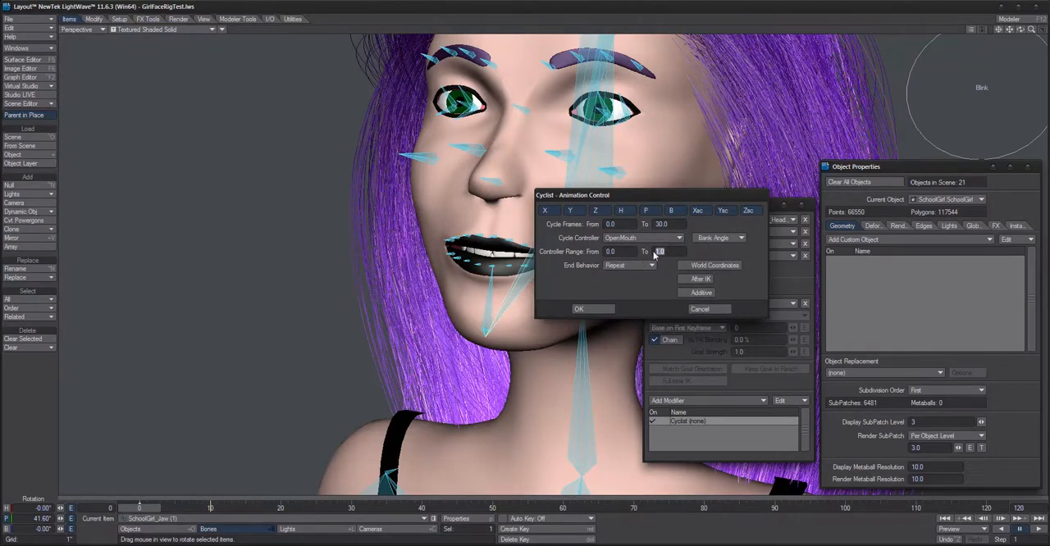
{"action": "type", "text": "90"}
{"action": "left_click", "coordinate": [638, 266]}
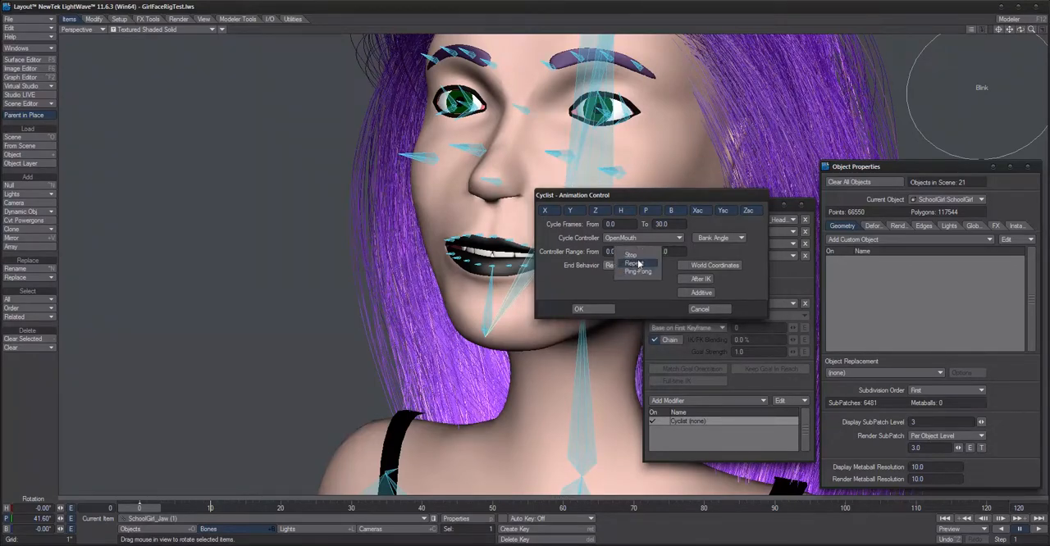
{"action": "left_click", "coordinate": [631, 255]}
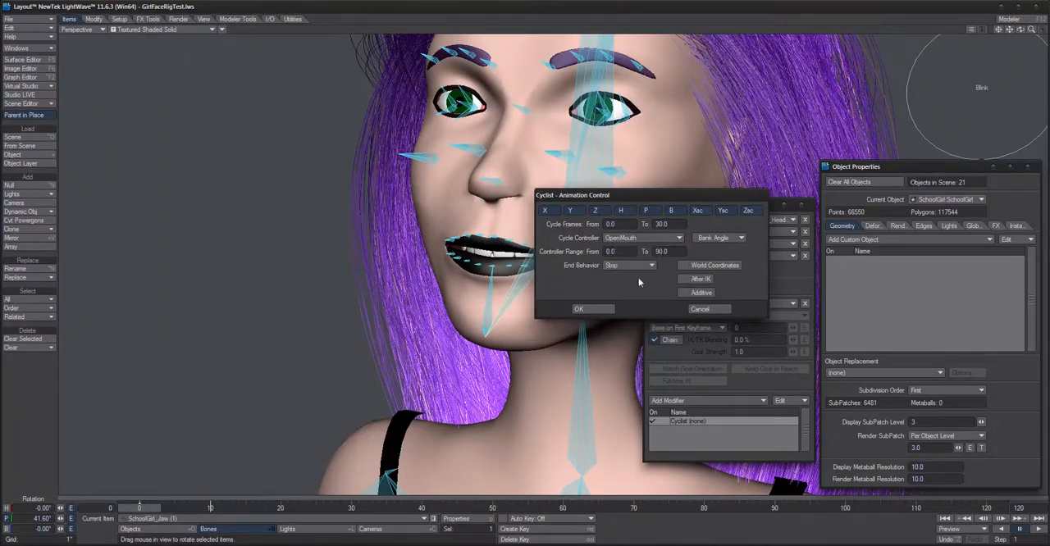
{"action": "left_click", "coordinate": [579, 309]}
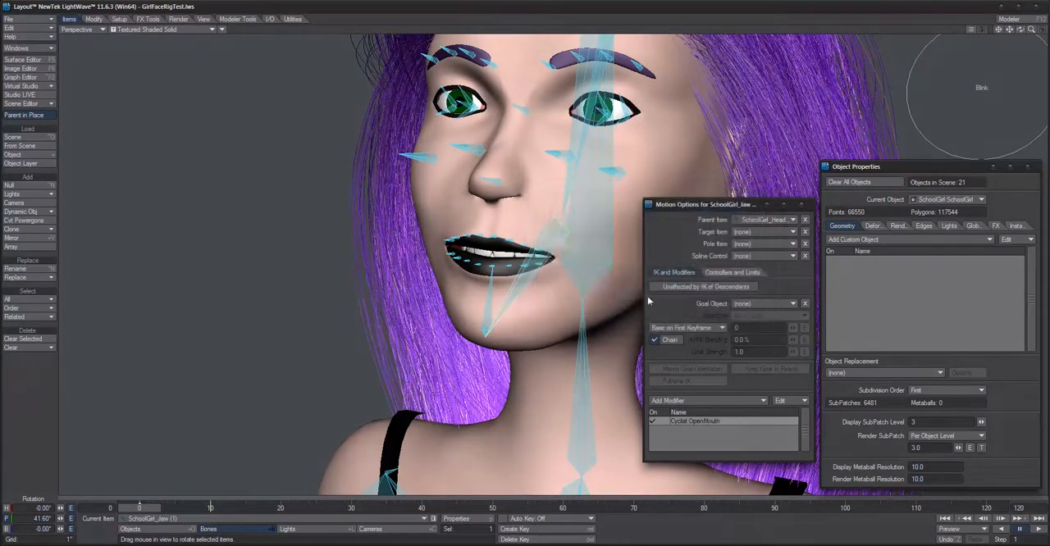
Step: Rotate the OpenMouth ring's bank to 9.80° to test how it drives the jaw
{"action": "left_click_drag", "start_coordinate": [587, 297], "coordinate": [528, 287], "text": "alt"}
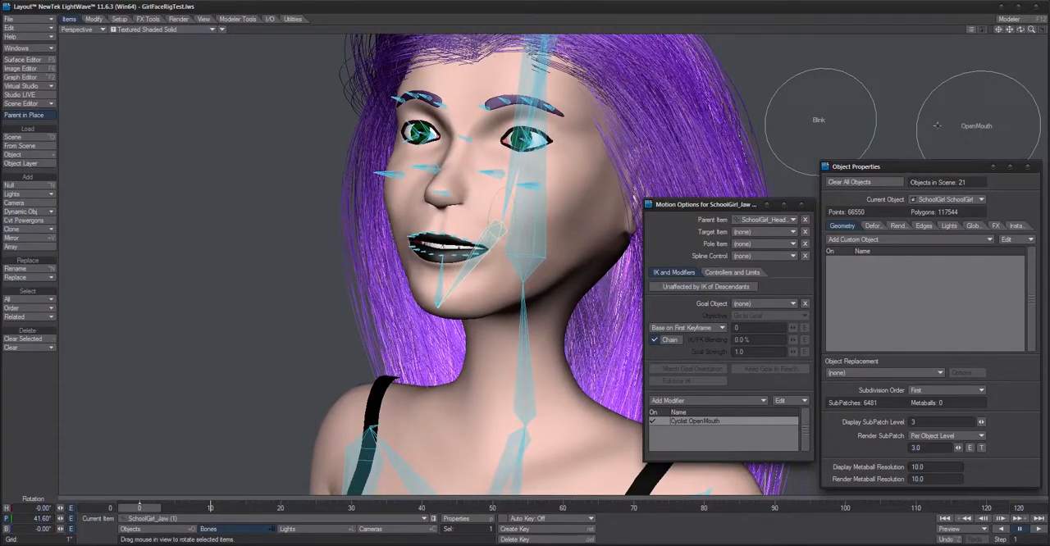
{"action": "left_click", "coordinate": [967, 126]}
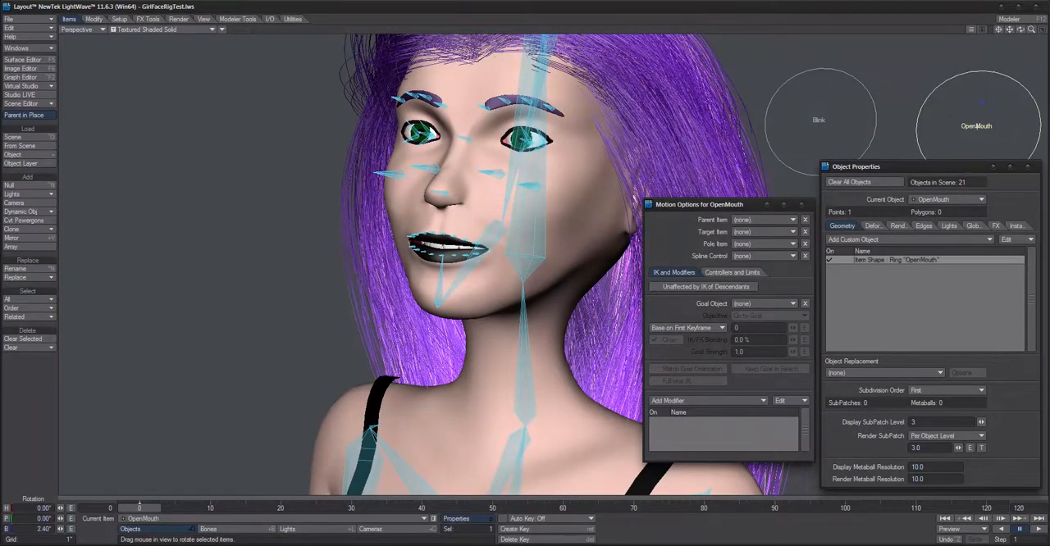
{"action": "mouse_move", "coordinate": [982, 102]}
{"action": "left_mouse_down"}
{"action": "mouse_move", "coordinate": [952, 104]}
{"action": "mouse_move", "coordinate": [975, 103]}
{"action": "left_mouse_up"}
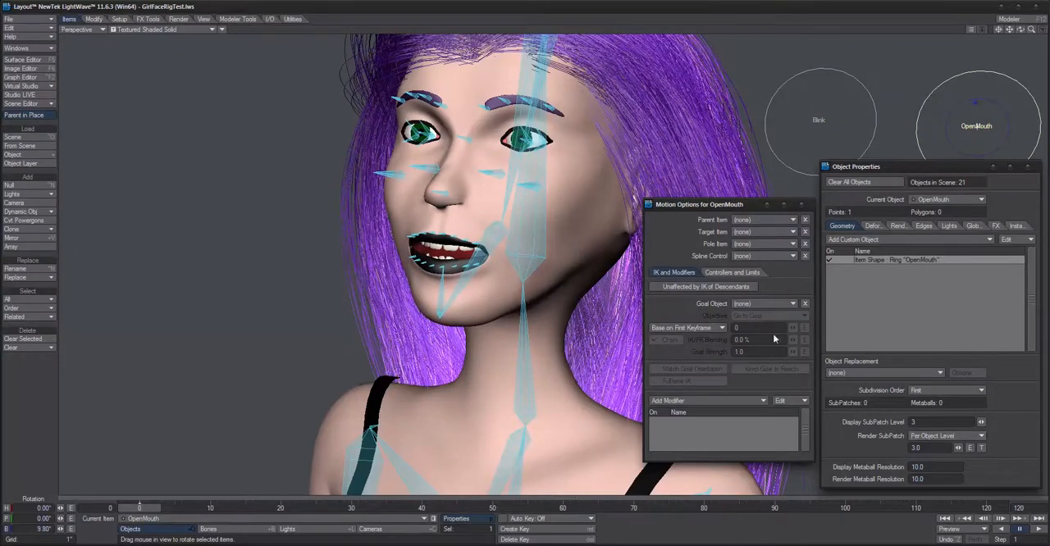
Step: Enable bank limits on the OpenMouth ring with a minimum of 0° and a maximum of 30°
{"action": "left_click", "coordinate": [732, 272]}
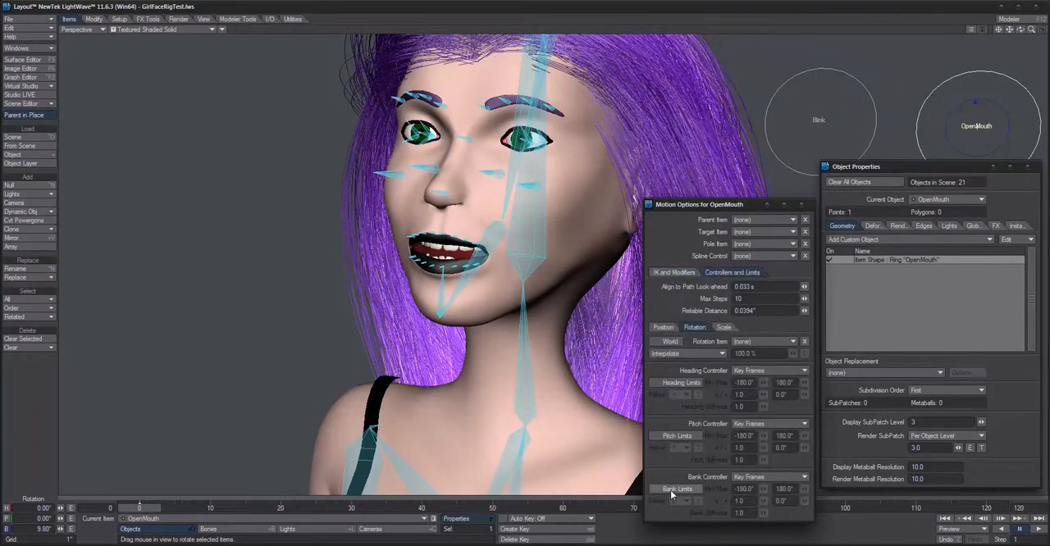
{"action": "left_click", "coordinate": [673, 489]}
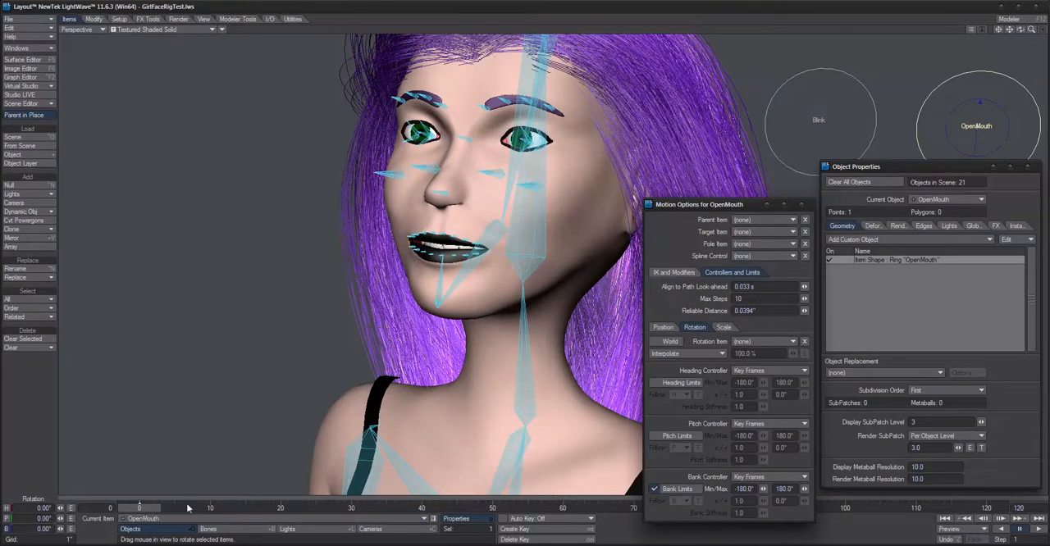
{"action": "left_click", "coordinate": [748, 489]}
{"action": "type", "text": "0"}
{"action": "key", "text": "Tab"}
{"action": "type", "text": "90"}
{"action": "key", "text": "Return"}
Step: Test rotating the OpenMouth ring's bank within its limits and inspect the mouth
{"action": "mouse_move", "coordinate": [982, 102]}
{"action": "left_mouse_down"}
{"action": "mouse_move", "coordinate": [953, 116]}
{"action": "mouse_move", "coordinate": [979, 102]}
{"action": "left_mouse_up"}
{"action": "mouse_move", "coordinate": [981, 103]}
{"action": "left_mouse_down"}
{"action": "mouse_move", "coordinate": [966, 105]}
{"action": "mouse_move", "coordinate": [979, 102]}
{"action": "left_mouse_up"}
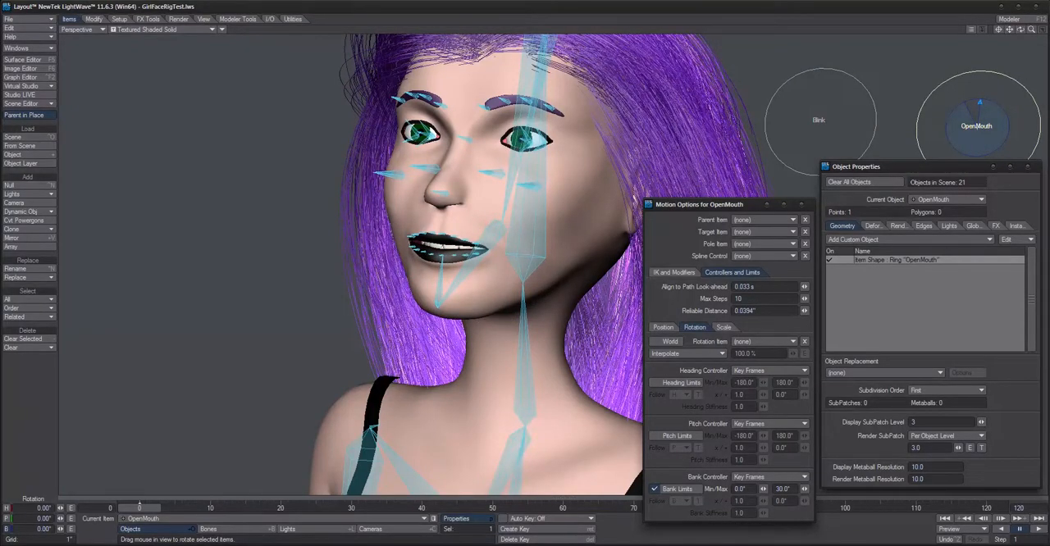
{"action": "scroll", "coordinate": [484, 291], "scroll_direction": "up", "scroll_amount": 2}
{"action": "mouse_move", "coordinate": [484, 291]}
{"action": "left_mouse_down", "text": "alt"}
{"action": "mouse_move", "coordinate": [527, 285]}
{"action": "mouse_move", "coordinate": [472, 298]}
{"action": "left_mouse_up", "text": "alt"}
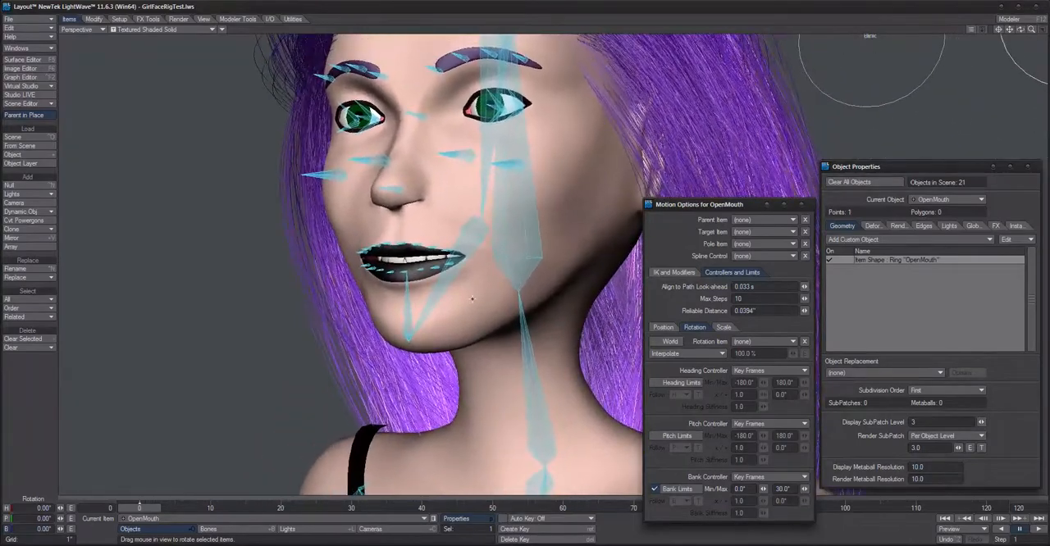
{"action": "scroll", "coordinate": [607, 197], "scroll_direction": "down", "scroll_amount": 5}
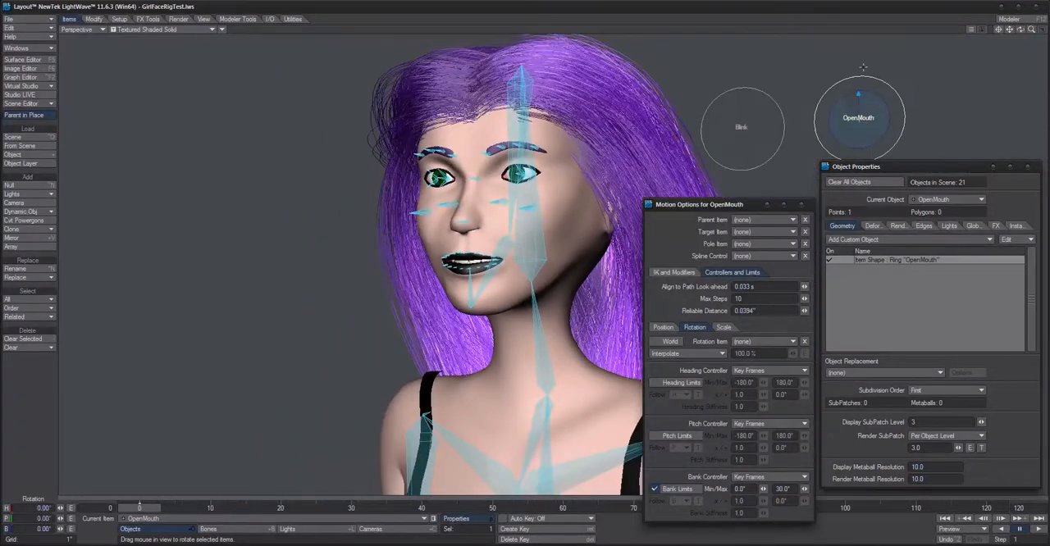
Step: Copy the Cyclist OpenMouth modifier from the SchoolGirl_Jaw bone
{"action": "mouse_move", "coordinate": [858, 95]}
{"action": "left_mouse_down"}
{"action": "mouse_move", "coordinate": [800, 96]}
{"action": "mouse_move", "coordinate": [858, 97]}
{"action": "left_mouse_up"}
{"action": "scroll", "coordinate": [450, 240], "scroll_direction": "up", "scroll_amount": 5}
{"action": "left_click", "coordinate": [459, 234]}
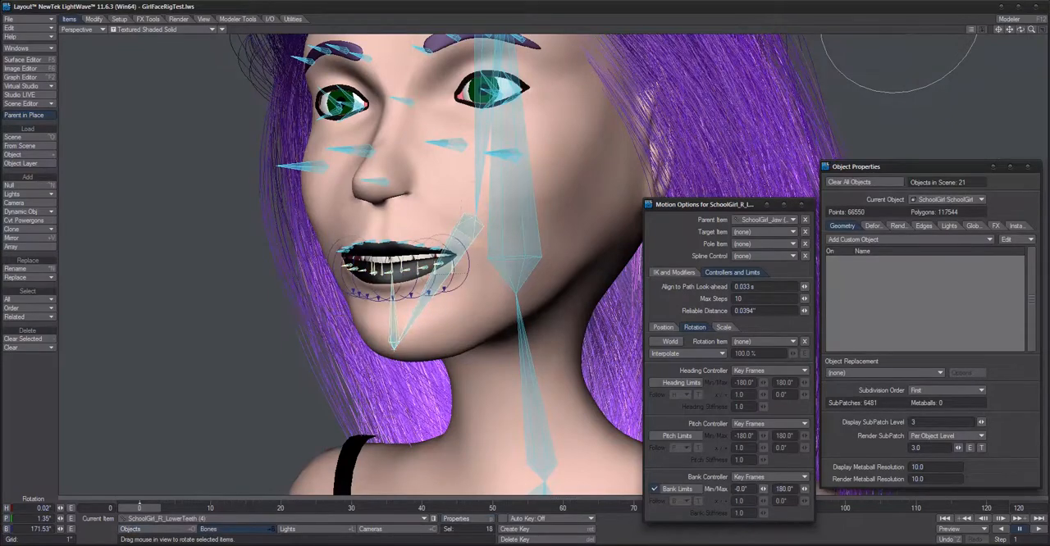
{"action": "left_click_drag", "start_coordinate": [450, 222], "coordinate": [403, 237], "text": "alt"}
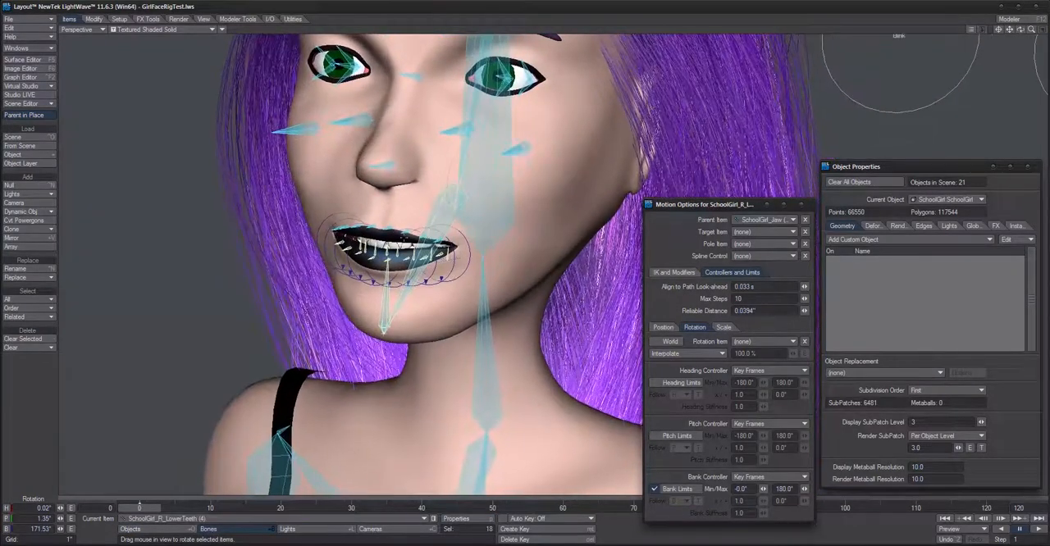
{"action": "left_click", "coordinate": [390, 227]}
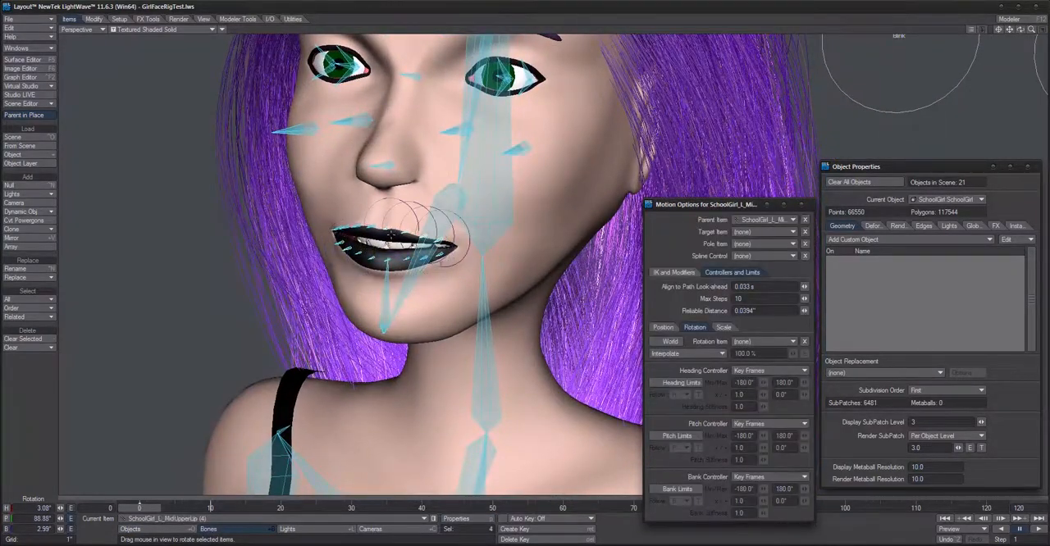
{"action": "left_click", "coordinate": [389, 229]}
{"action": "left_click", "coordinate": [442, 203]}
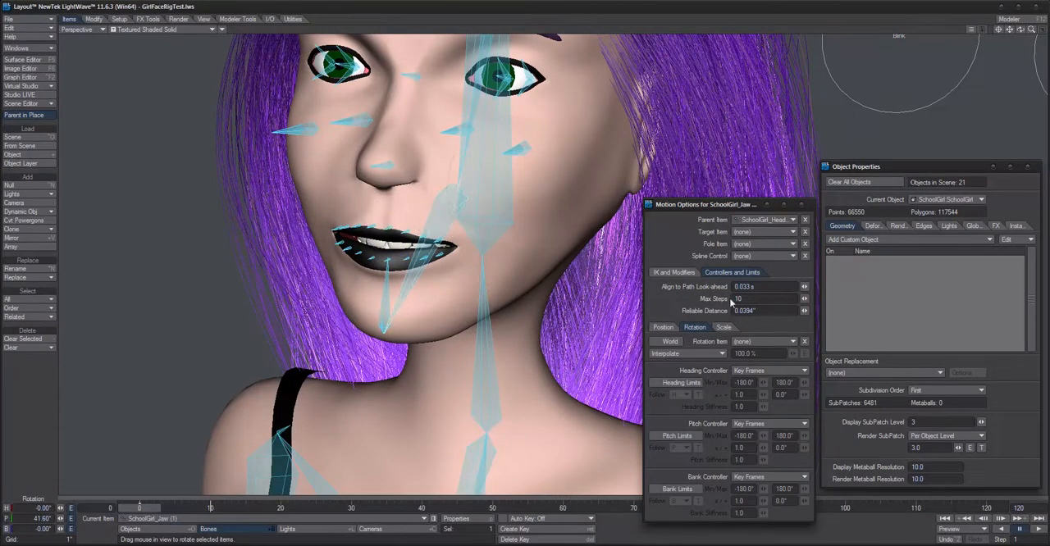
{"action": "left_click", "coordinate": [674, 272]}
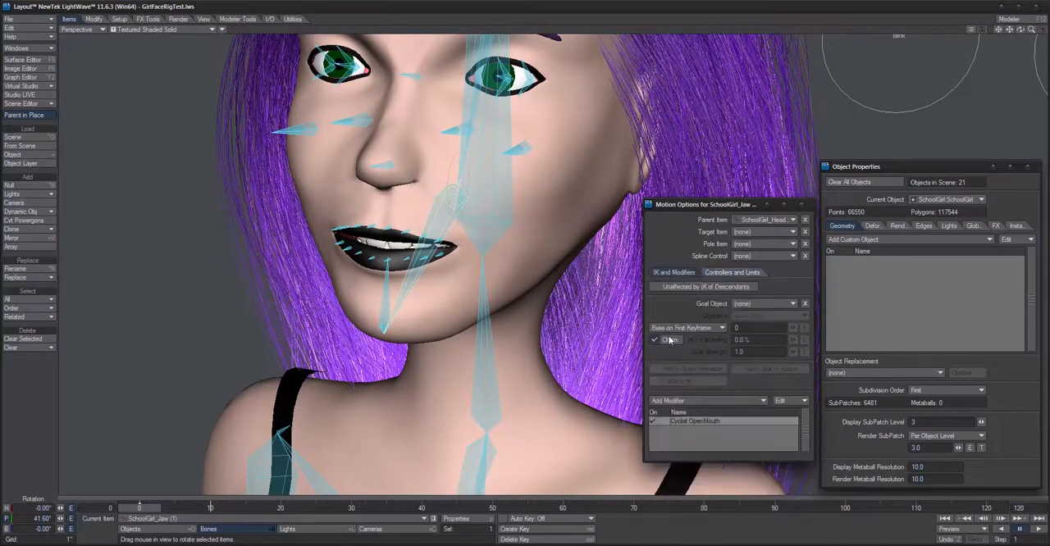
{"action": "left_click", "coordinate": [786, 401]}
Step: Select the four left mid upper-lip bones together and paste the copied Cyclist modifier onto the selection
{"action": "left_click", "coordinate": [392, 220]}
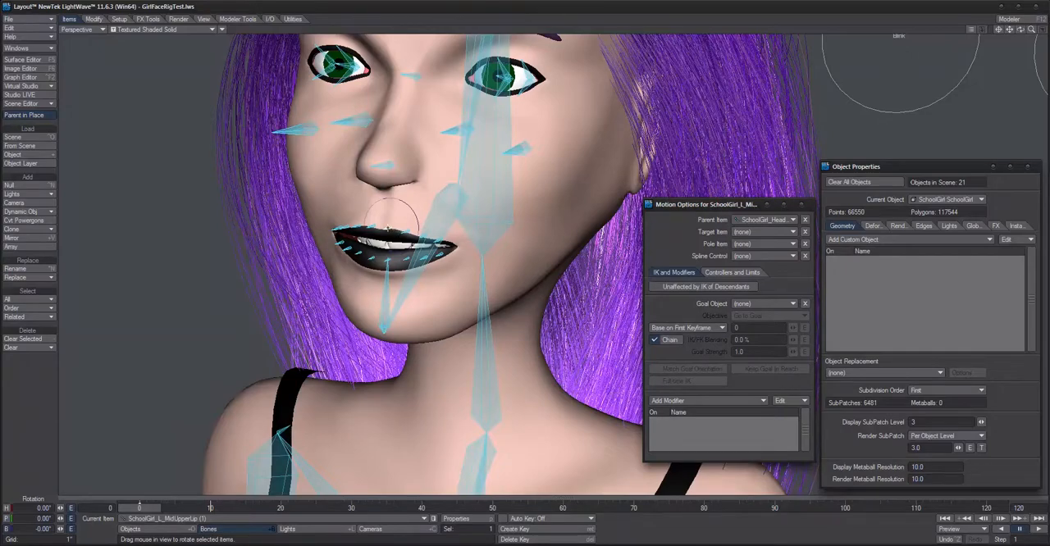
{"action": "double_click", "coordinate": [388, 229]}
{"action": "left_click", "coordinate": [788, 403]}
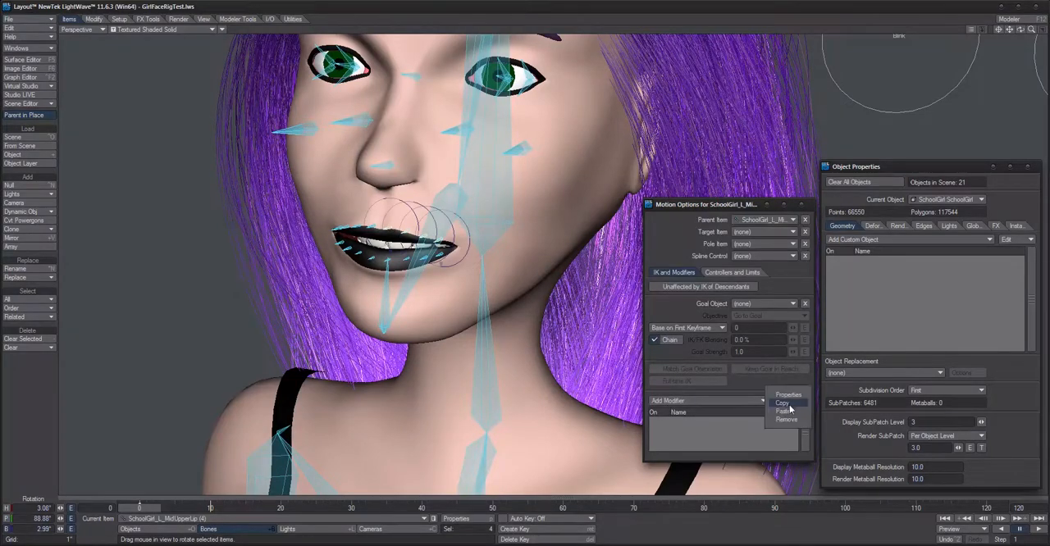
{"action": "left_click", "coordinate": [786, 412]}
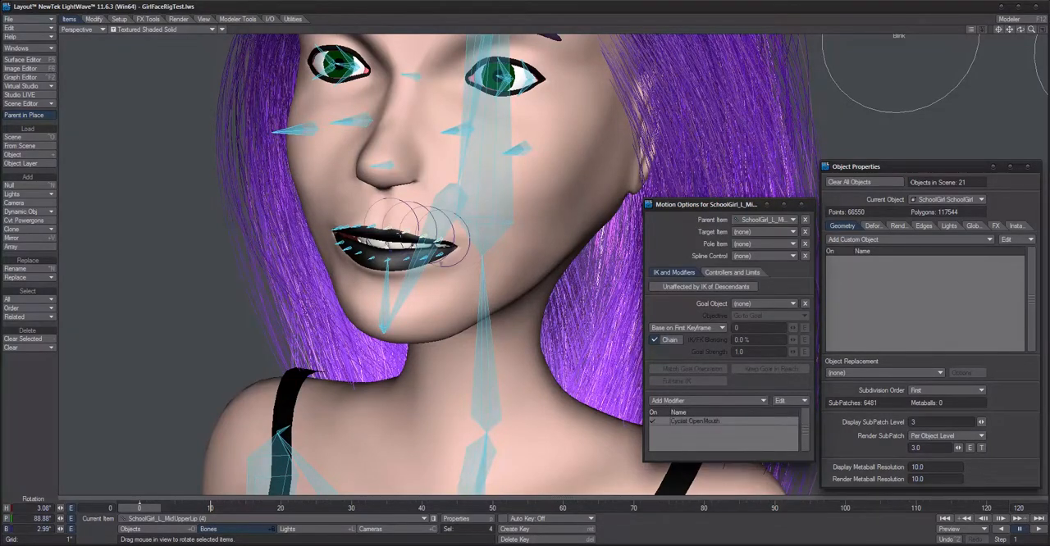
Step: Check the left mid upper-lip bones one by one for the pasted Cyclist modifier
{"action": "left_click", "coordinate": [408, 235]}
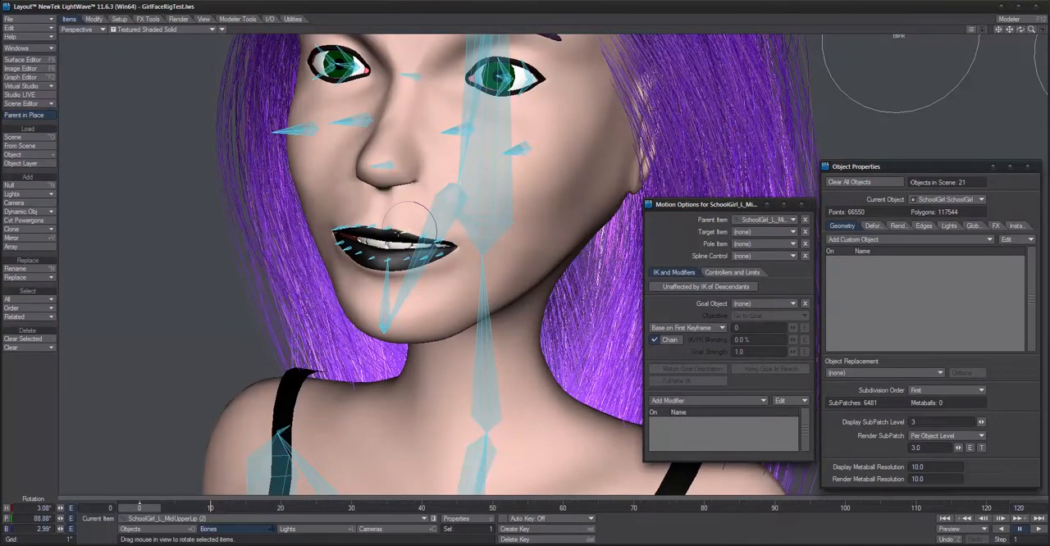
{"action": "left_click", "coordinate": [390, 229]}
{"action": "left_click", "coordinate": [406, 234]}
{"action": "left_click", "coordinate": [423, 237]}
{"action": "left_click_drag", "start_coordinate": [423, 236], "coordinate": [464, 249], "text": "alt"}
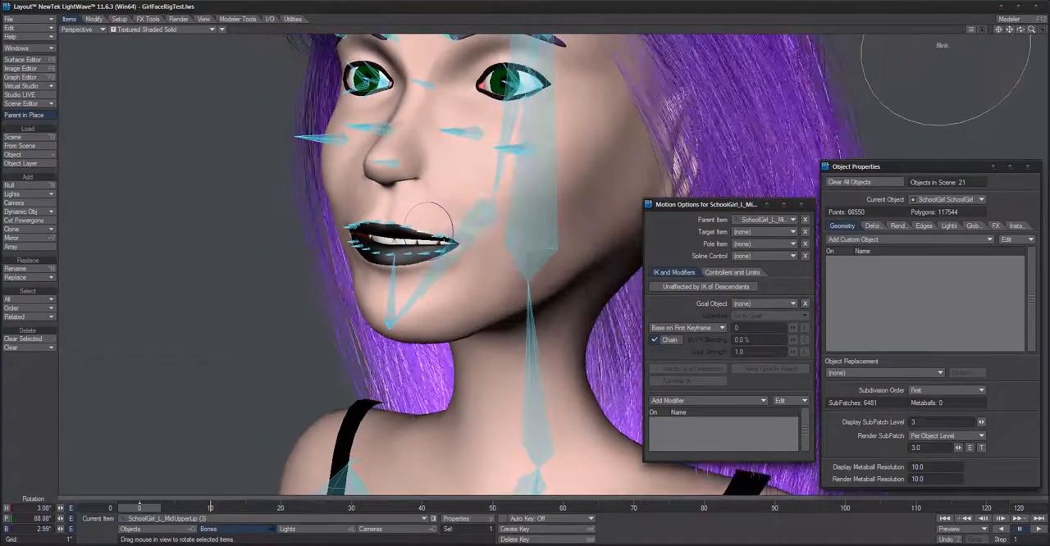
{"action": "left_click", "coordinate": [439, 236]}
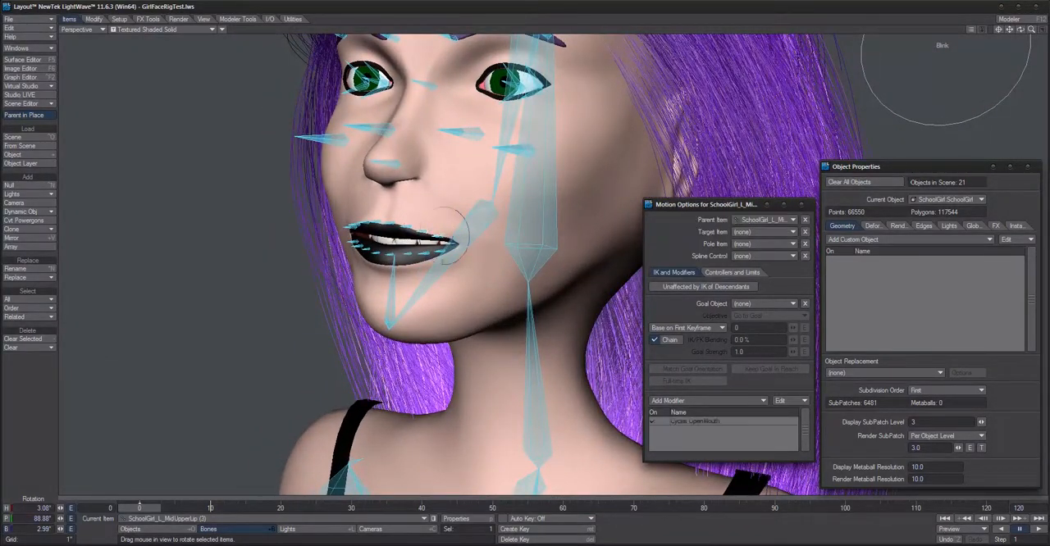
{"action": "mouse_move", "coordinate": [449, 277]}
{"action": "left_mouse_down", "text": "alt"}
{"action": "mouse_move", "coordinate": [401, 274]}
{"action": "mouse_move", "coordinate": [431, 277]}
{"action": "left_mouse_up", "text": "alt"}
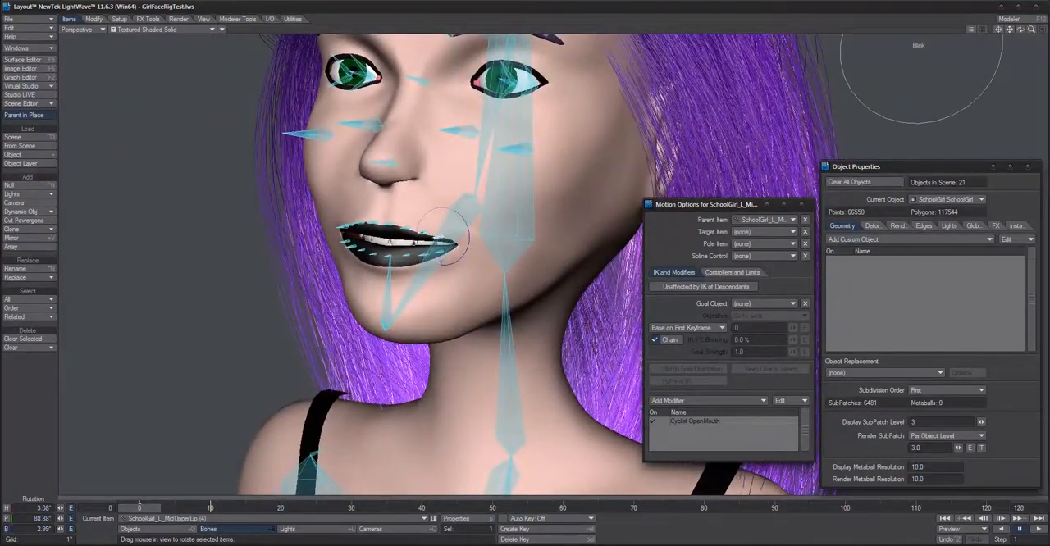
Step: Paste the Cyclist modifier individually onto SchoolGirl_L_MidUpperLip bones (3), (2) and (1)
{"action": "left_click", "coordinate": [725, 421]}
{"action": "left_click", "coordinate": [784, 402]}
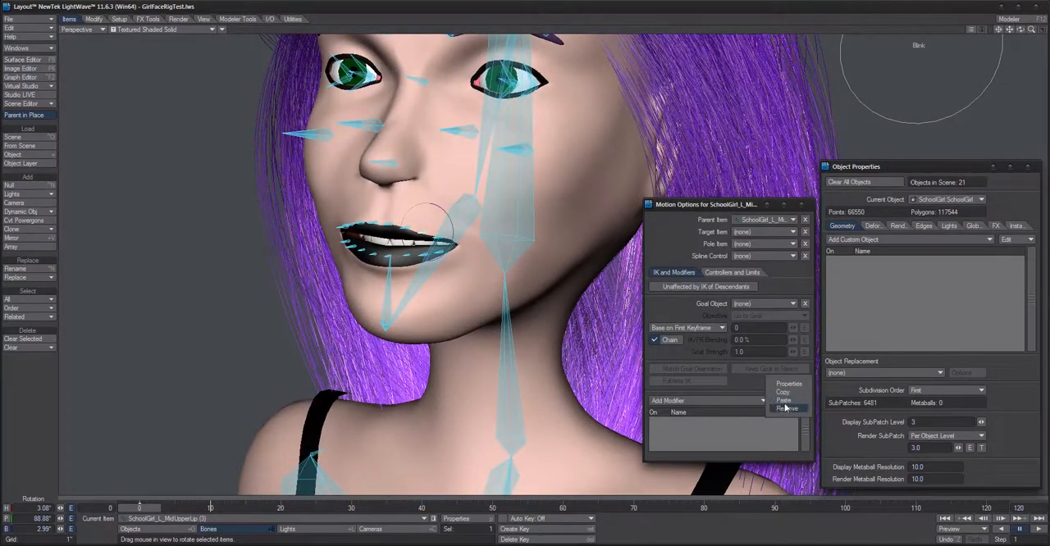
{"action": "left_click", "coordinate": [785, 401]}
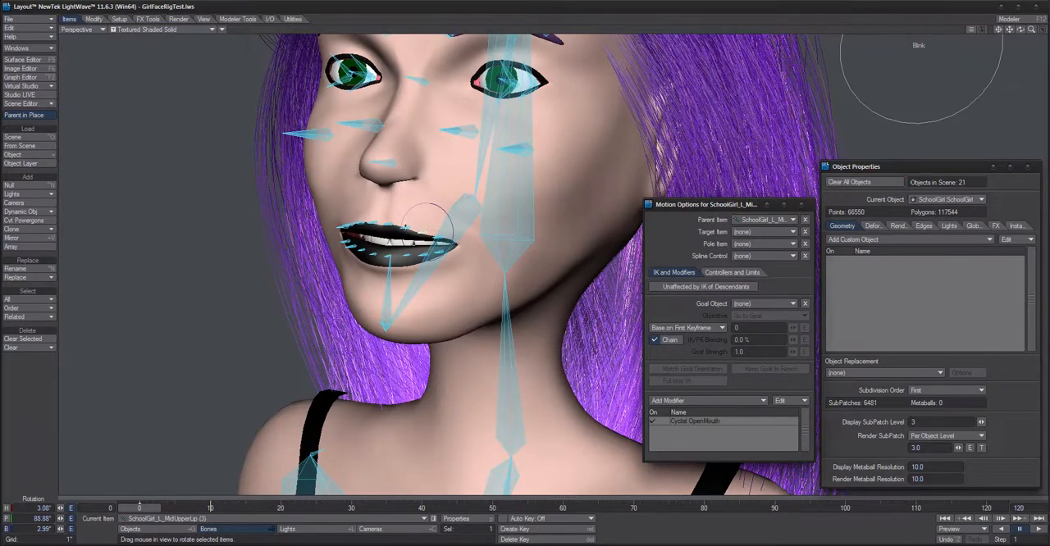
{"action": "left_click", "coordinate": [406, 227]}
{"action": "left_click", "coordinate": [782, 400]}
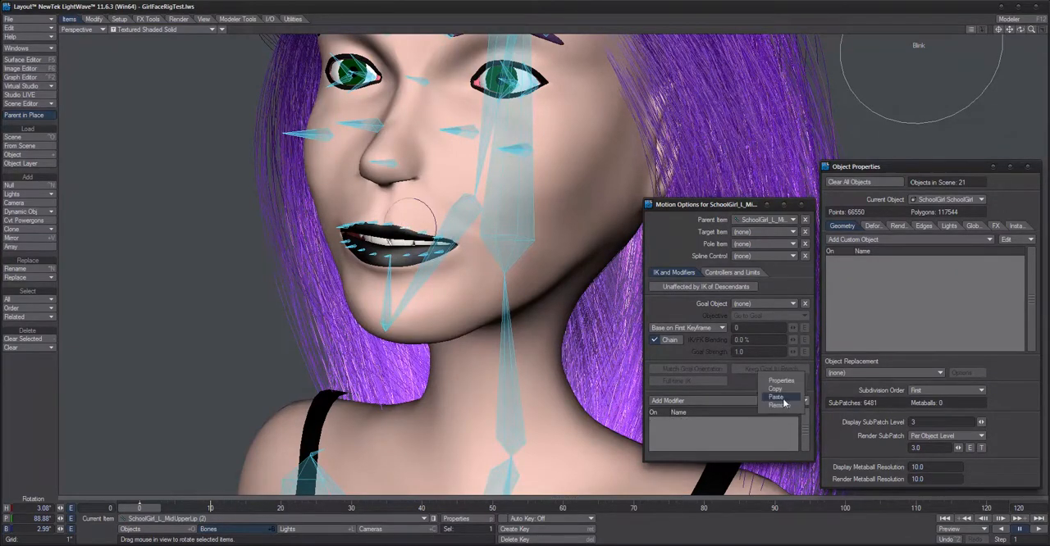
{"action": "left_click", "coordinate": [777, 398]}
{"action": "left_click", "coordinate": [392, 223]}
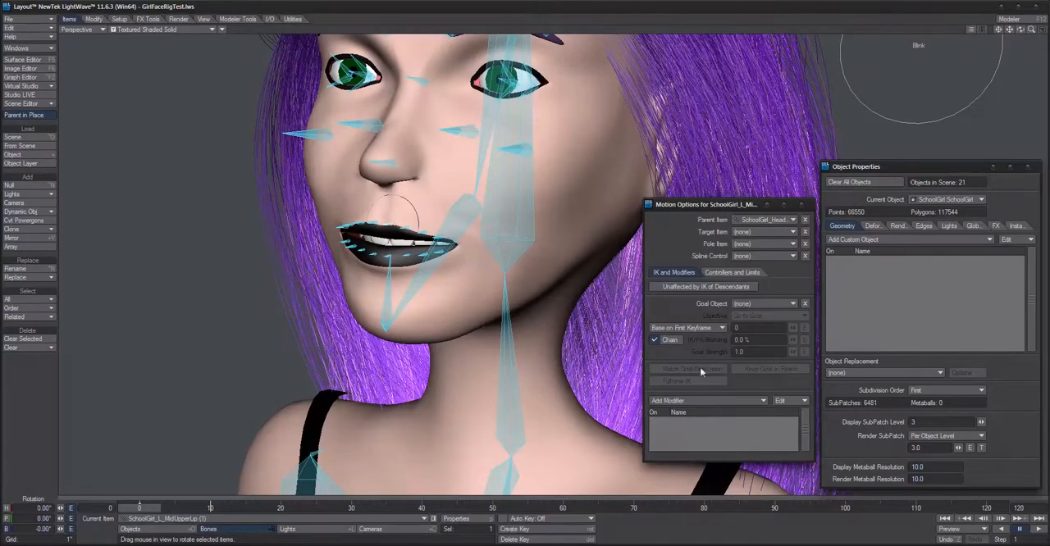
{"action": "left_click", "coordinate": [781, 400]}
{"action": "left_click", "coordinate": [778, 400]}
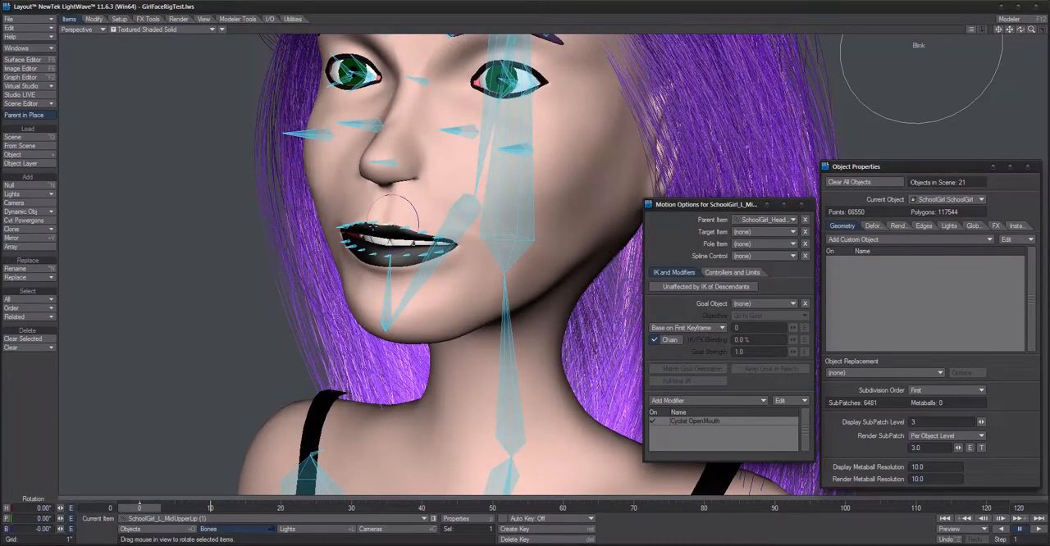
Step: Paste the Cyclist modifier onto SchoolGirl_R_MidUpperLip bones (1) and (2)
{"action": "left_click", "coordinate": [369, 231]}
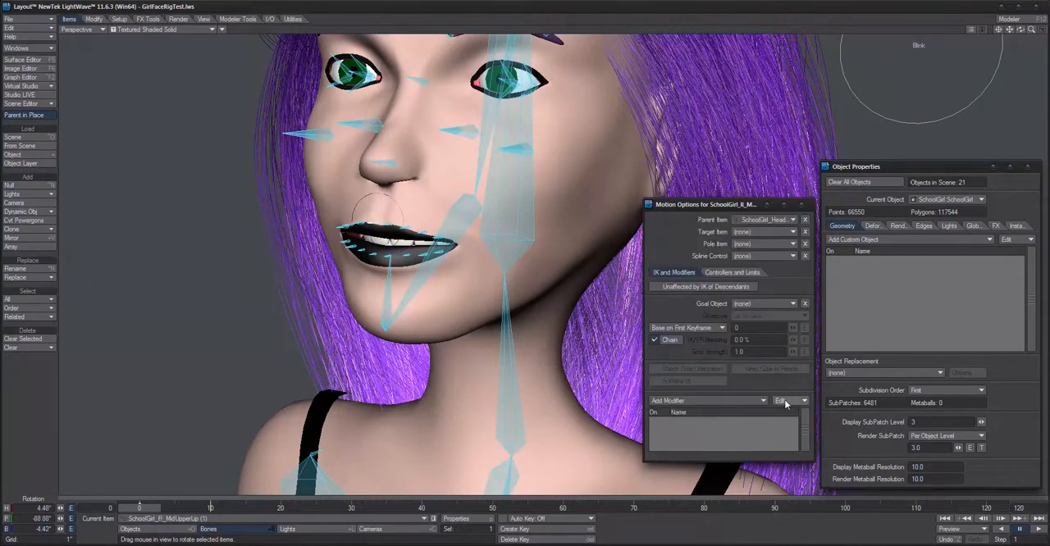
{"action": "left_click", "coordinate": [781, 401]}
{"action": "left_click", "coordinate": [780, 400]}
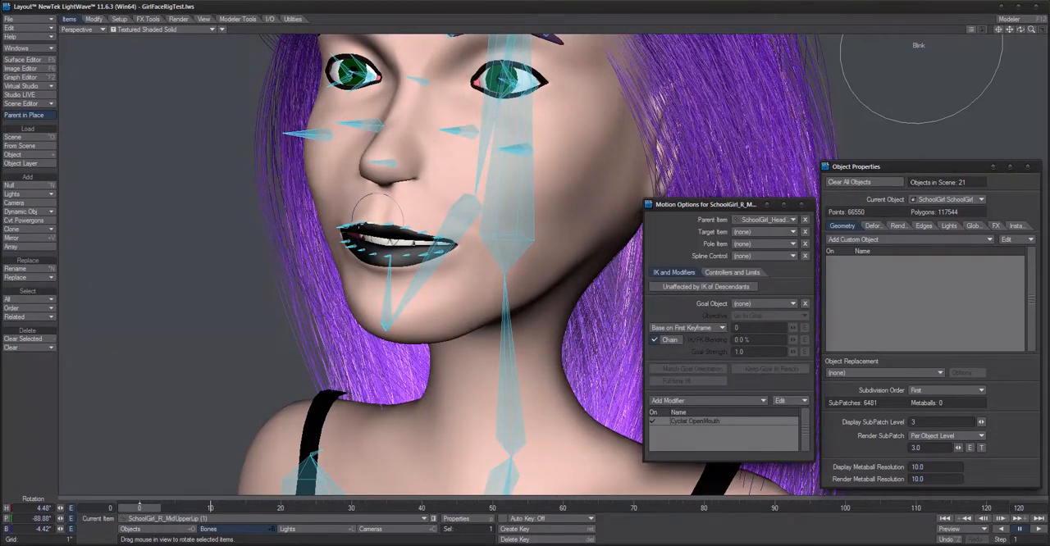
{"action": "left_click", "coordinate": [359, 226]}
{"action": "left_click", "coordinate": [781, 400]}
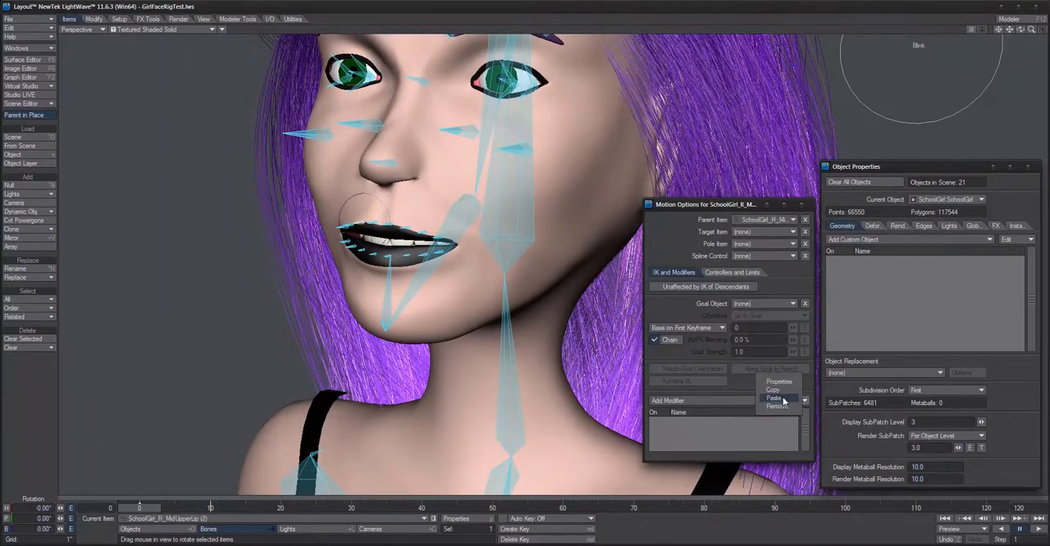
{"action": "left_click", "coordinate": [774, 398]}
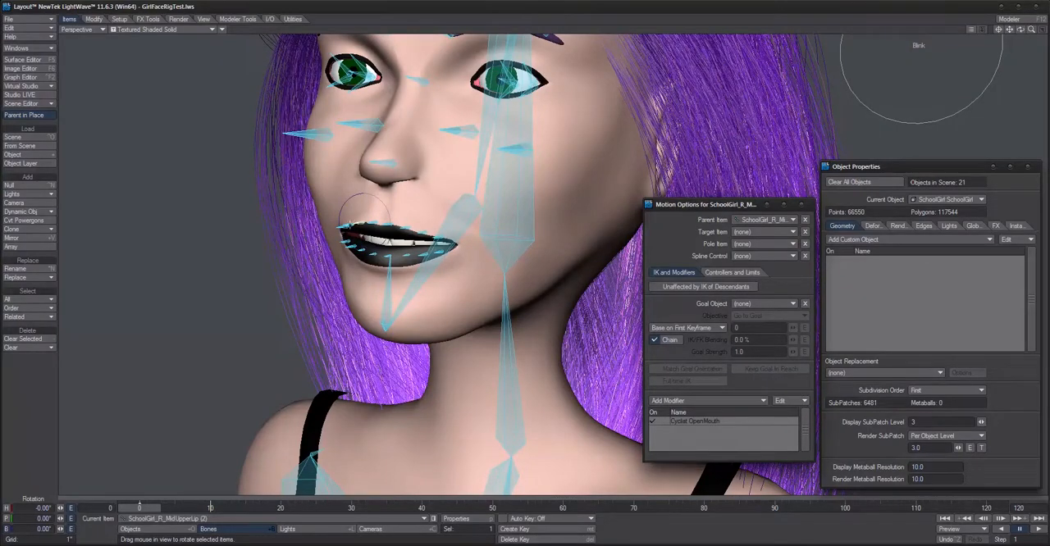
Step: Paste the Cyclist modifier onto SchoolGirl_R_MidUpperLip bones (3) and (4)
{"action": "left_click", "coordinate": [351, 225]}
{"action": "left_click", "coordinate": [787, 400]}
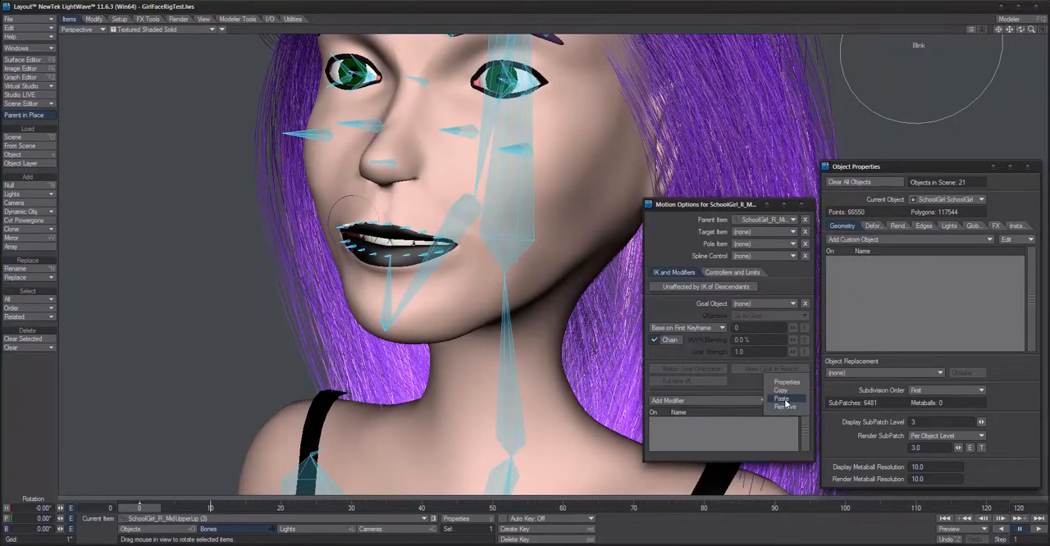
{"action": "left_click", "coordinate": [783, 399]}
{"action": "key", "text": "Down"}
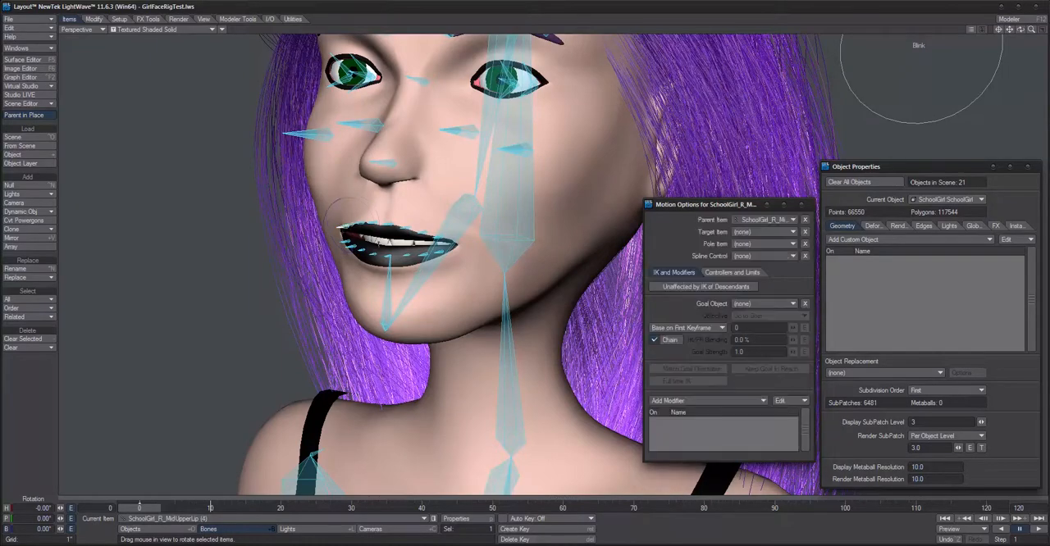
{"action": "left_click", "coordinate": [783, 401]}
{"action": "left_click", "coordinate": [785, 407]}
Step: Set the end of the cycle frame range to 10 in the jaw bone's Cyclist OpenMouth modifier
{"action": "left_click", "coordinate": [451, 217]}
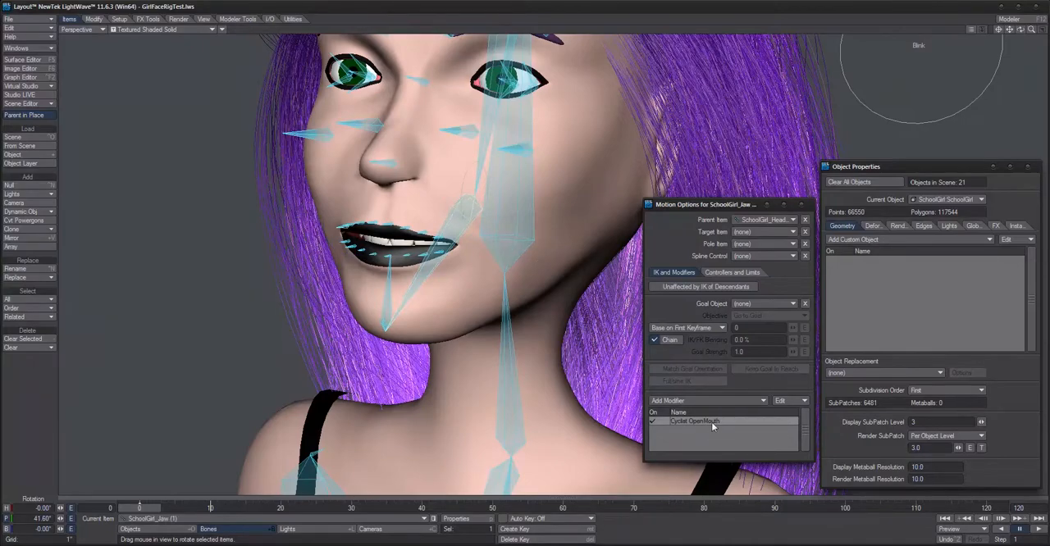
{"action": "double_click", "coordinate": [711, 422]}
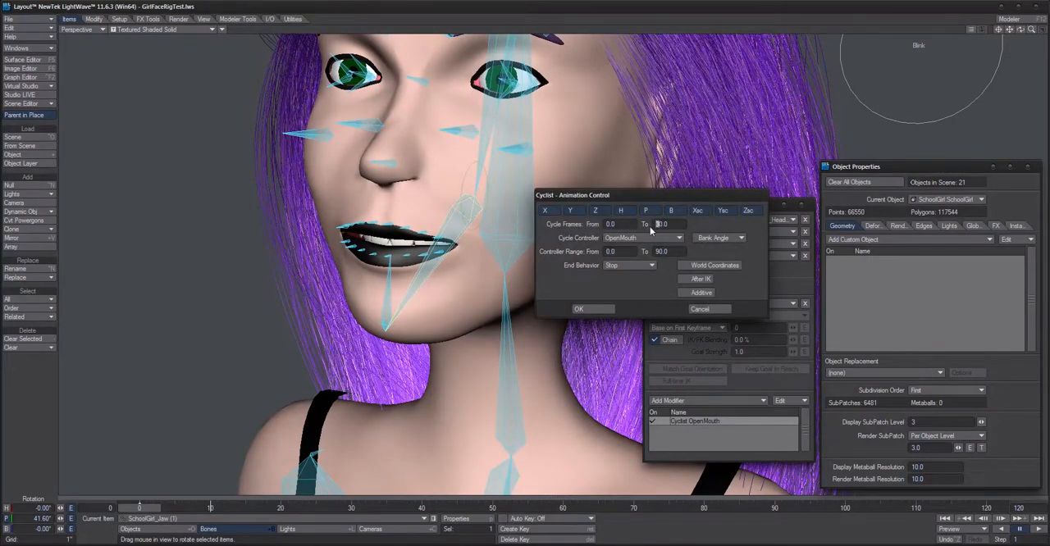
{"action": "type", "text": "1"}
{"action": "left_click", "coordinate": [603, 311]}
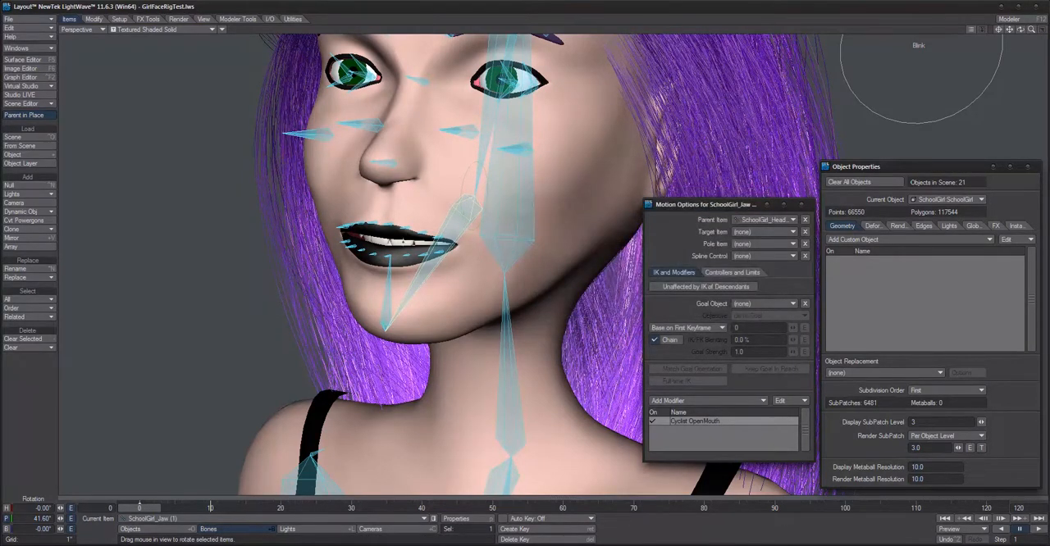
Step: Set the Cyclist's end cycle frame to 10 on SchoolGirl_L_MidUpperLip bones (1), (2) and (3)
{"action": "left_click", "coordinate": [399, 218]}
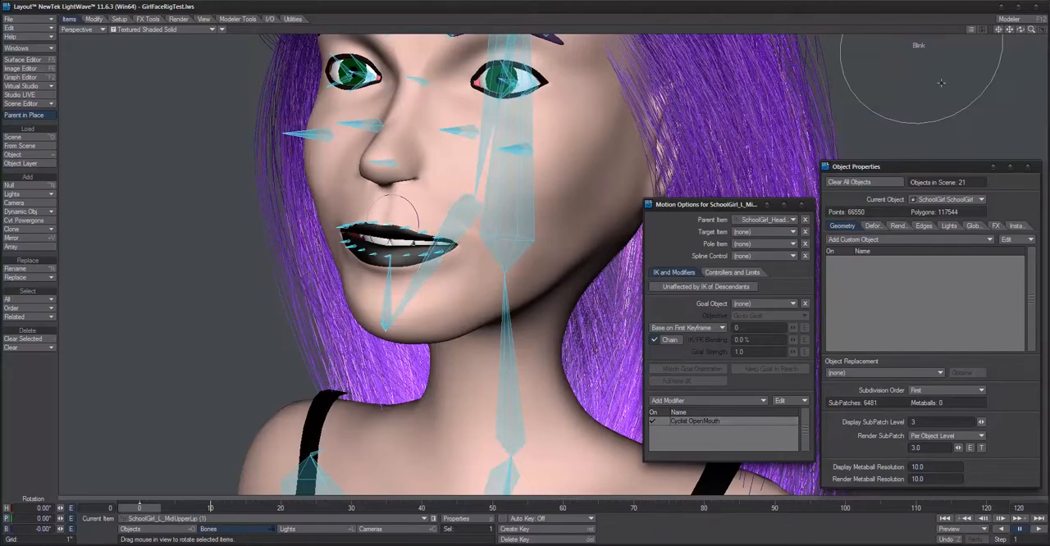
{"action": "double_click", "coordinate": [709, 422]}
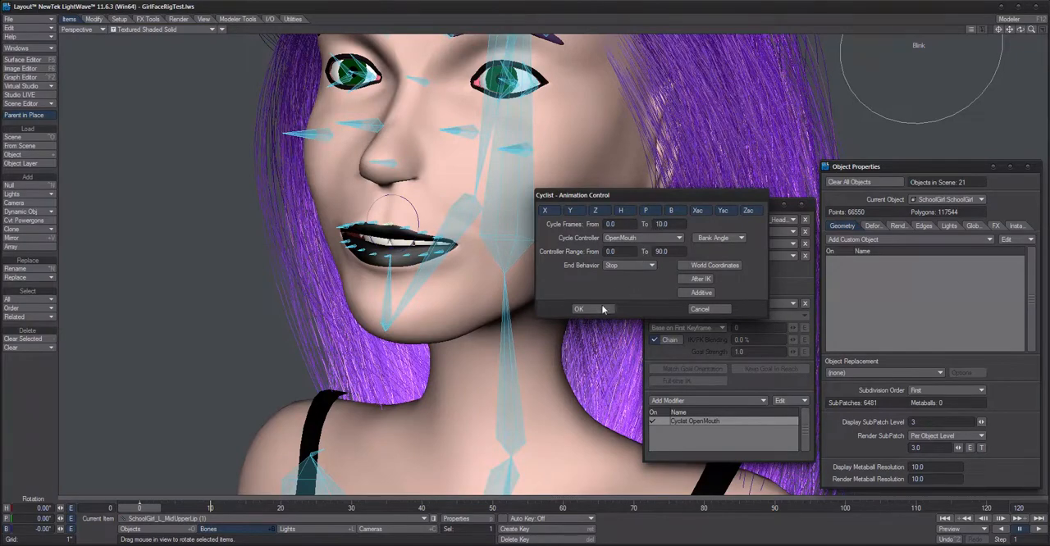
{"action": "left_click", "coordinate": [595, 309]}
{"action": "key", "text": "Down"}
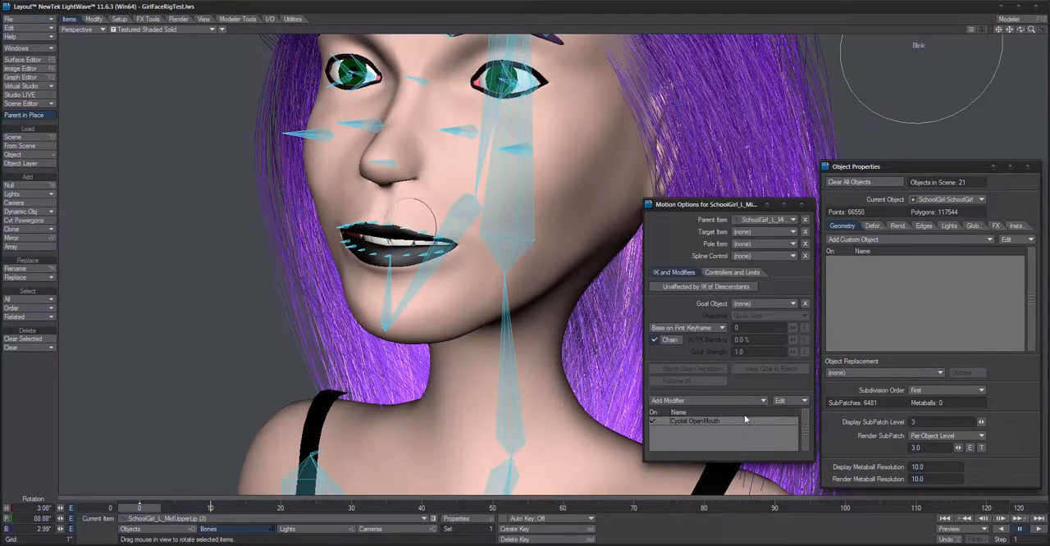
{"action": "double_click", "coordinate": [771, 421]}
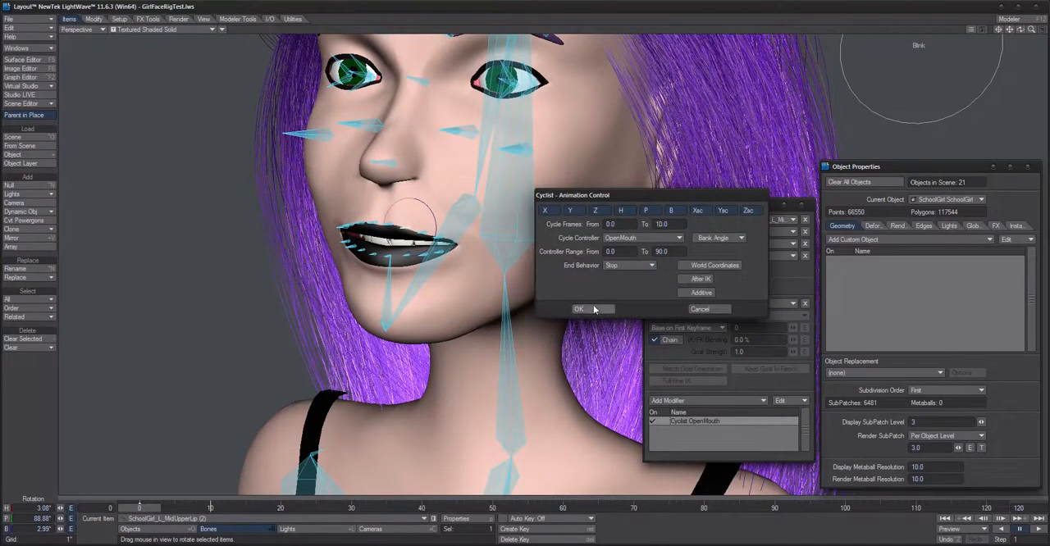
{"action": "left_click", "coordinate": [584, 308]}
{"action": "key", "text": "Down"}
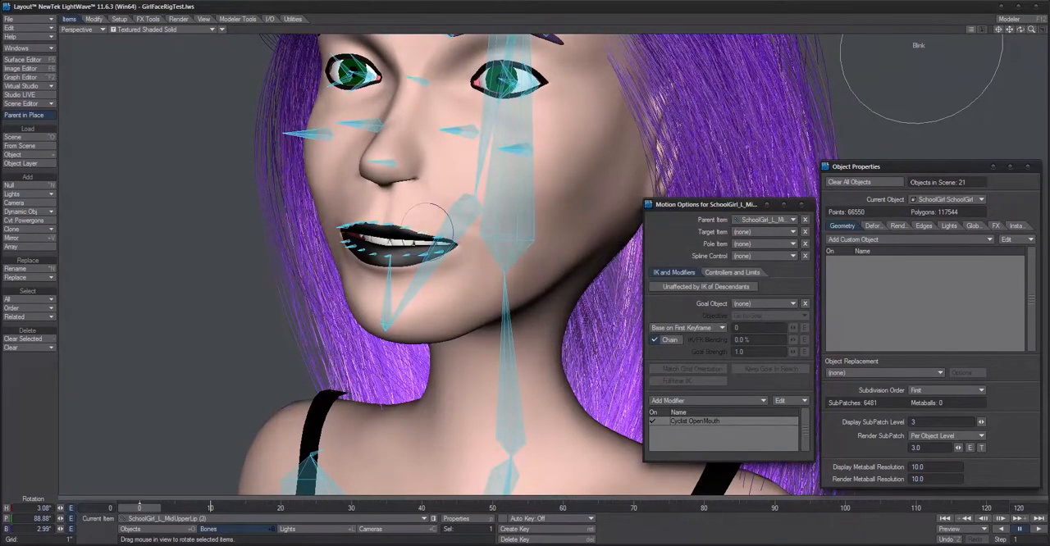
{"action": "double_click", "coordinate": [739, 421]}
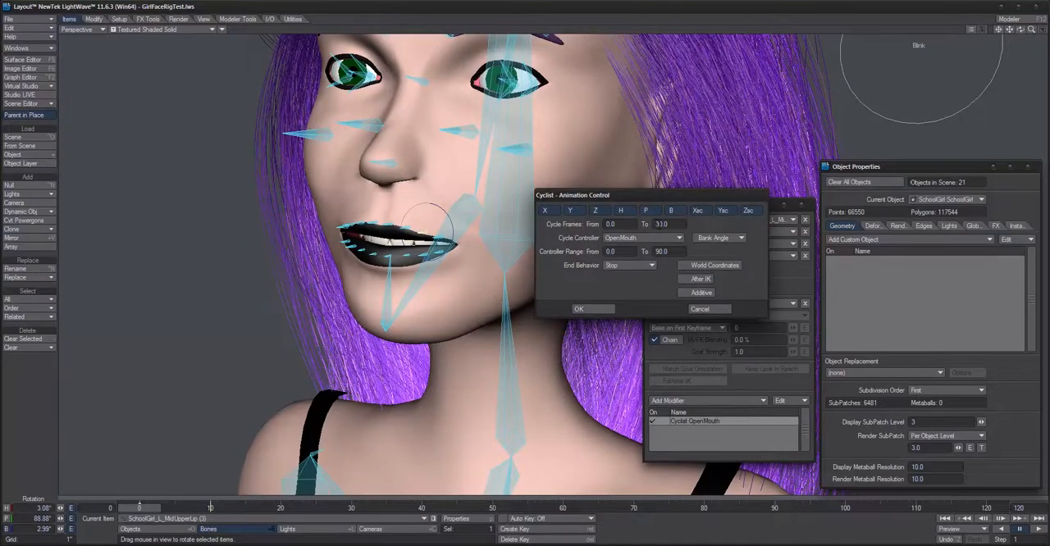
{"action": "left_click", "coordinate": [595, 309]}
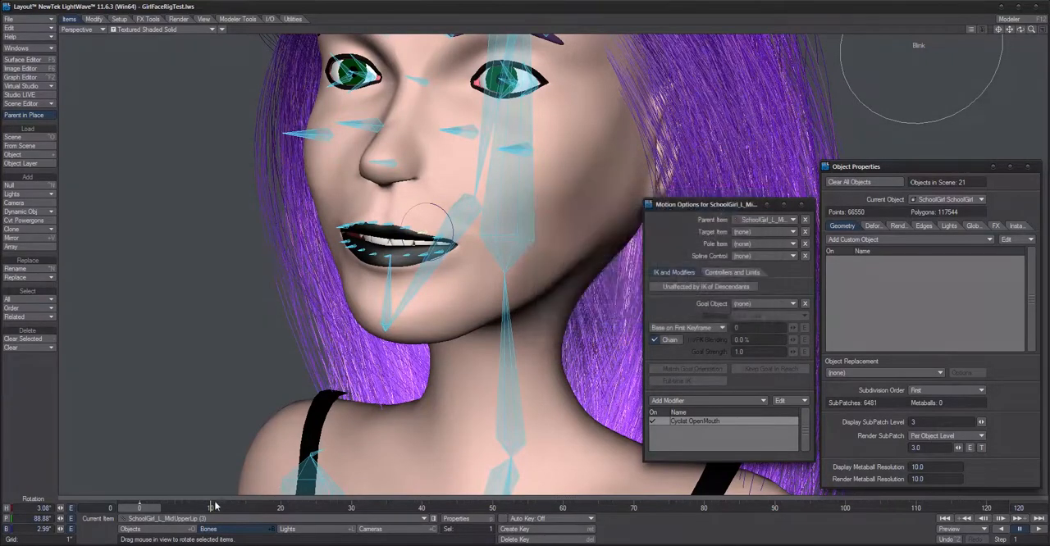
Step: Set the Cyclist's end cycle frame to 10 on bone SchoolGirl_L_MidUpperLip (4)
{"action": "left_click", "coordinate": [433, 236]}
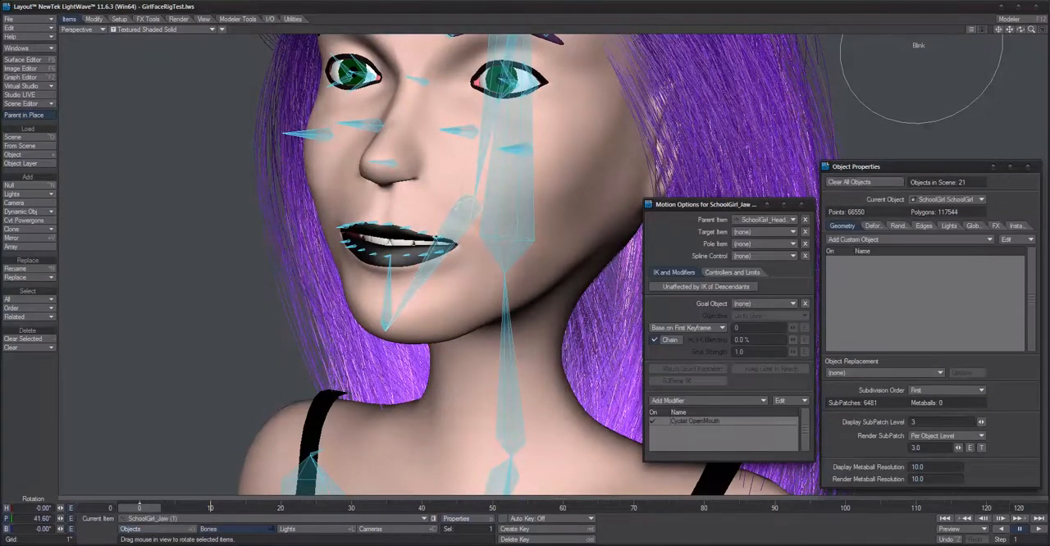
{"action": "left_click", "coordinate": [446, 235]}
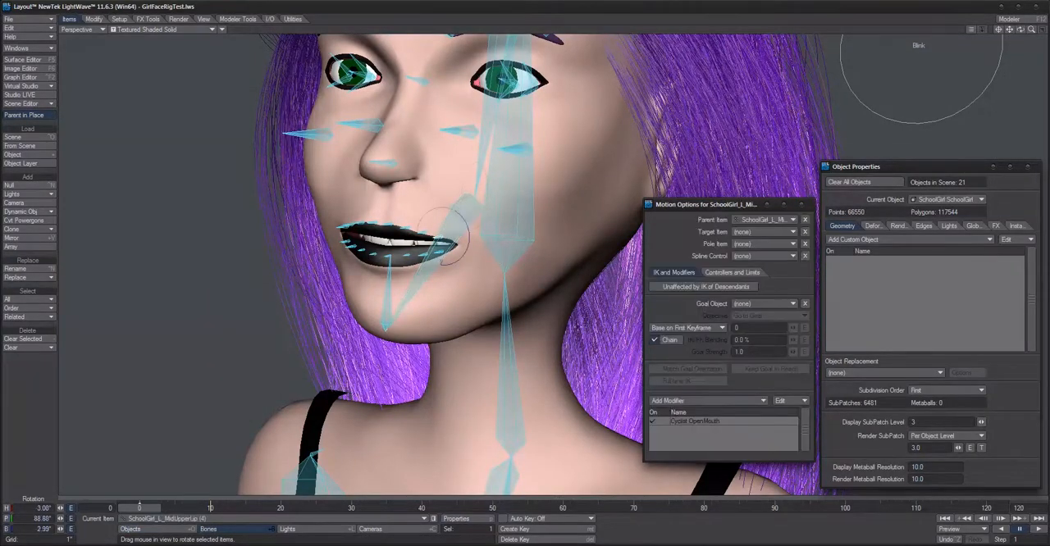
{"action": "double_click", "coordinate": [717, 423]}
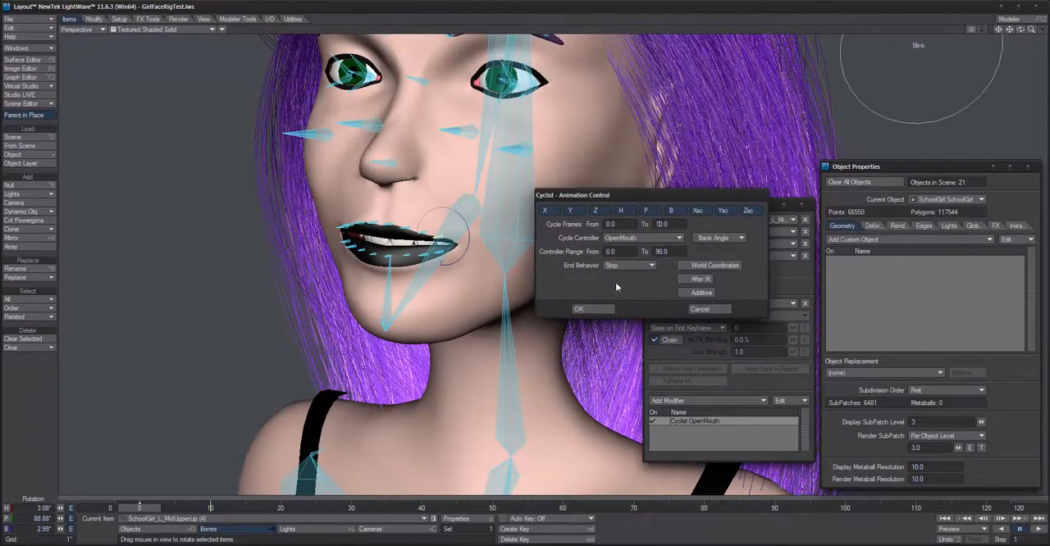
{"action": "left_click", "coordinate": [591, 309]}
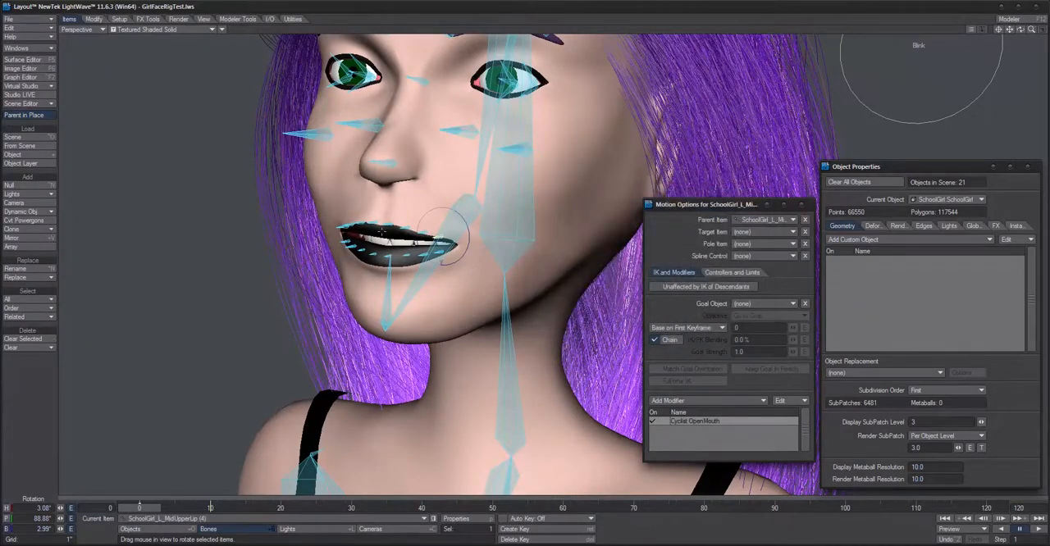
Step: Set the Cyclist's end cycle frame to 10 on SchoolGirl_R_MidUpperLip bones (1) and (2)
{"action": "left_click", "coordinate": [377, 221]}
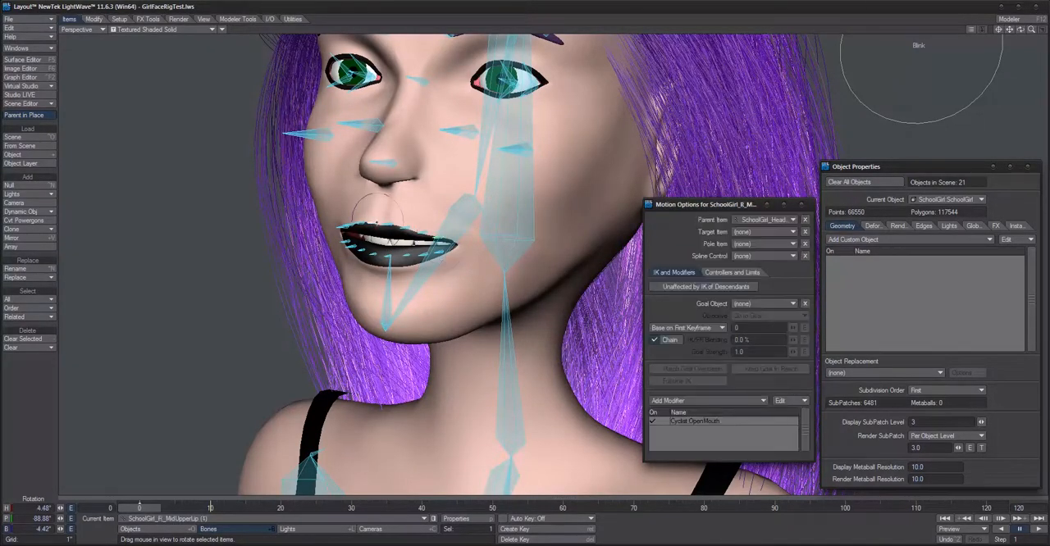
{"action": "double_click", "coordinate": [740, 420]}
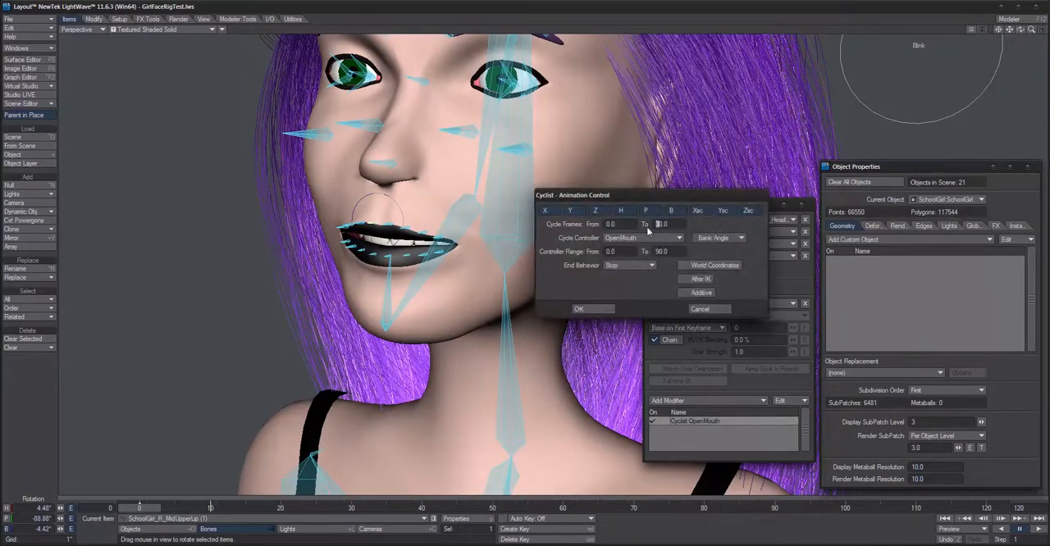
{"action": "left_click", "coordinate": [592, 309]}
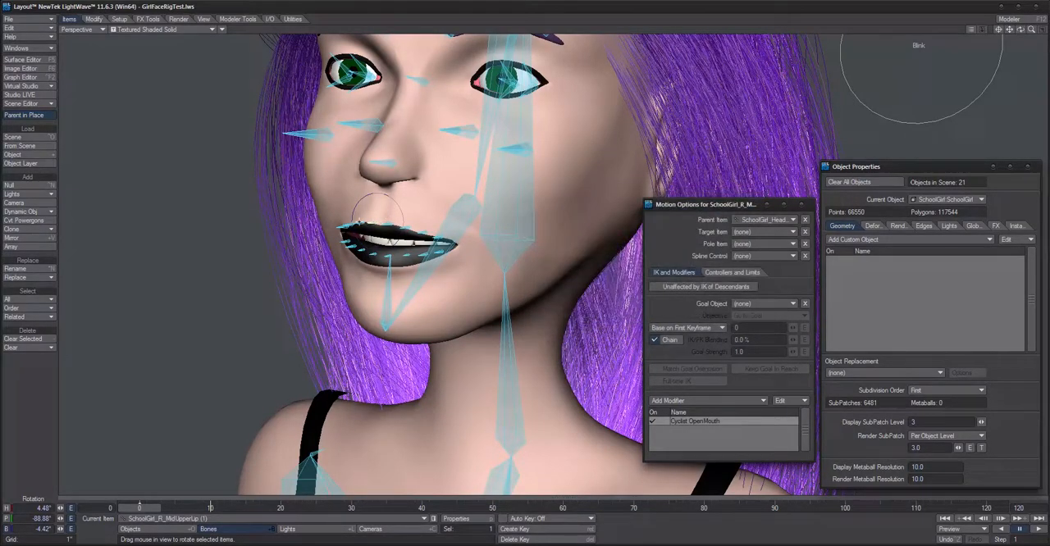
{"action": "left_click", "coordinate": [365, 222]}
{"action": "double_click", "coordinate": [704, 423]}
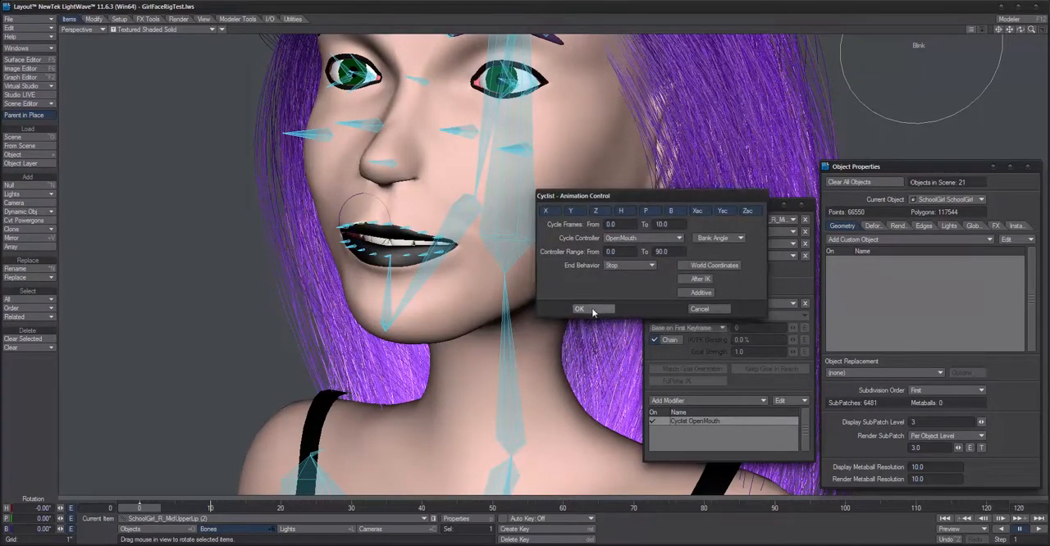
{"action": "left_click", "coordinate": [593, 309]}
Step: Set the Cyclist's end cycle frame to 10 on SchoolGirl_R_MidUpperLip bones (3) and (4)
{"action": "left_click", "coordinate": [350, 222]}
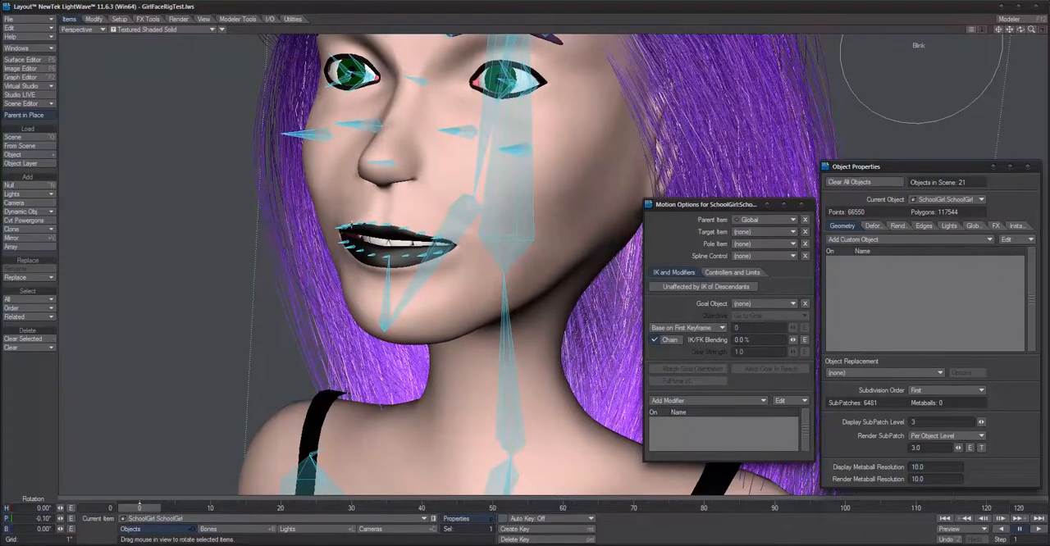
{"action": "left_click", "coordinate": [352, 223]}
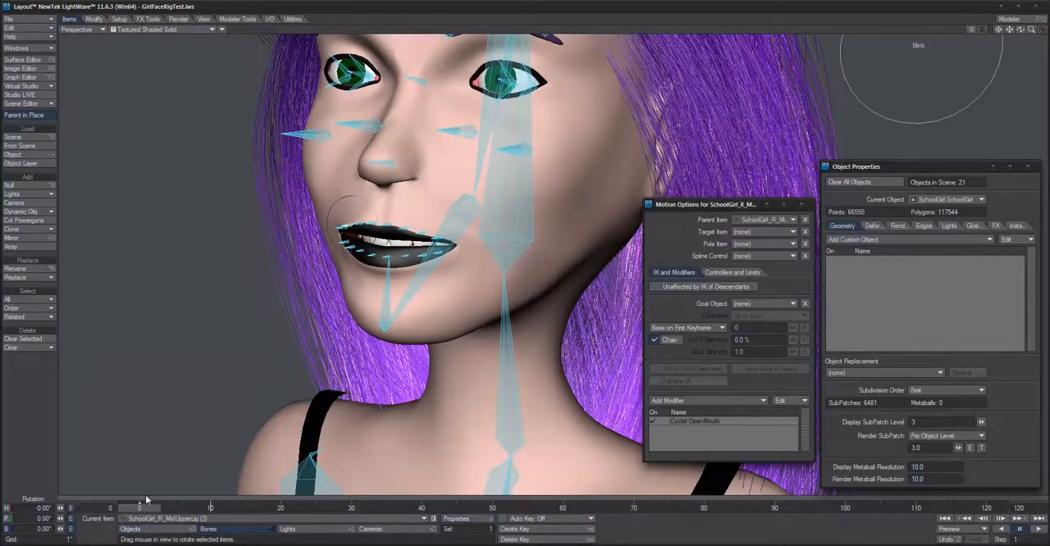
{"action": "mouse_move", "coordinate": [146, 510]}
{"action": "left_mouse_down"}
{"action": "mouse_move", "coordinate": [209, 510]}
{"action": "mouse_move", "coordinate": [144, 510]}
{"action": "left_mouse_up"}
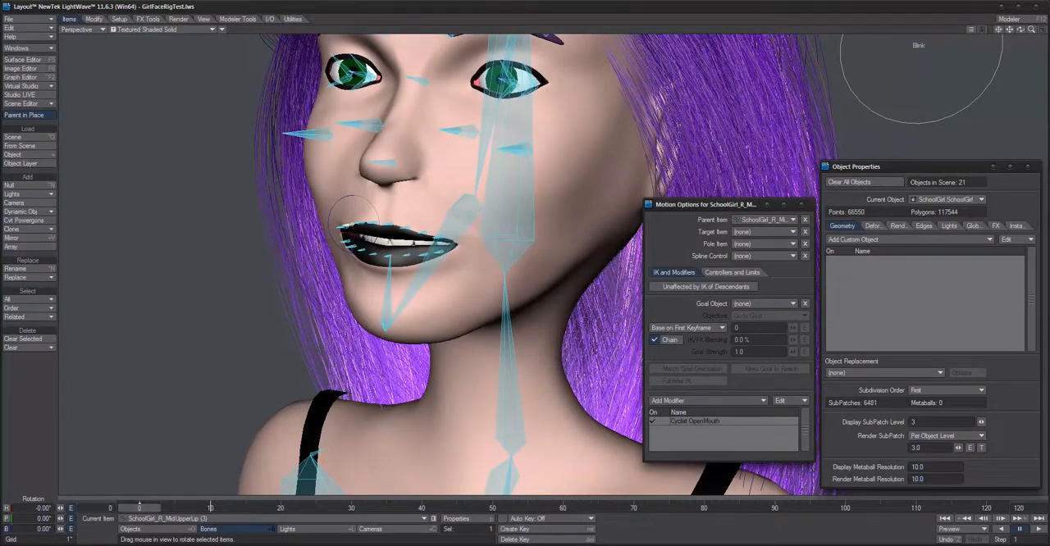
{"action": "left_click_drag", "start_coordinate": [385, 295], "coordinate": [419, 297], "text": "alt"}
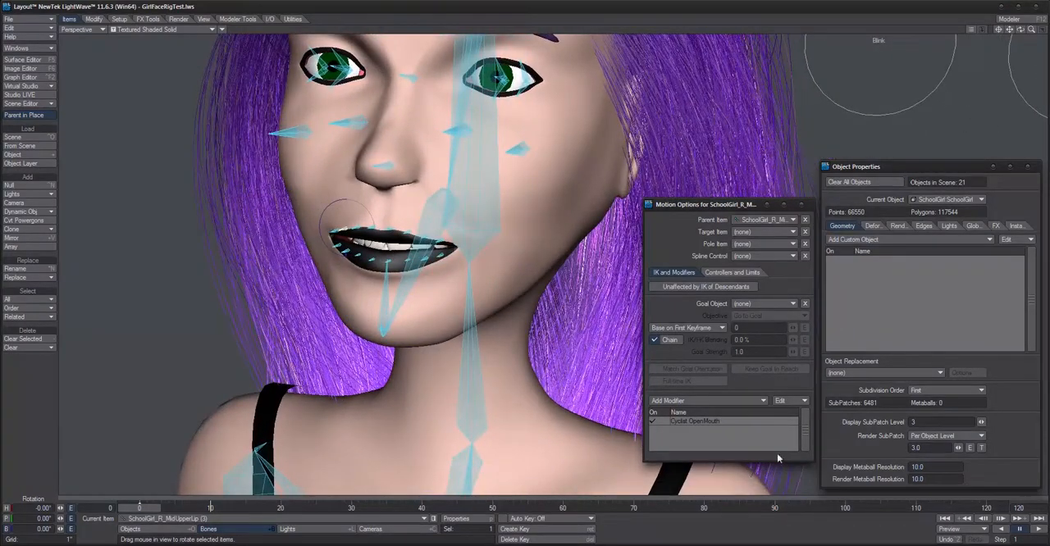
{"action": "double_click", "coordinate": [730, 421]}
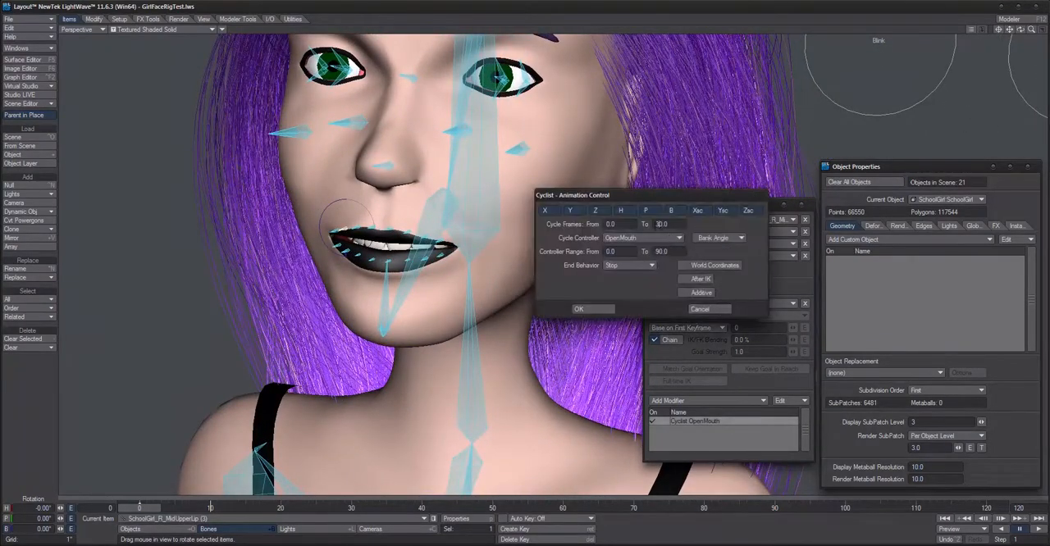
{"action": "left_click", "coordinate": [589, 309]}
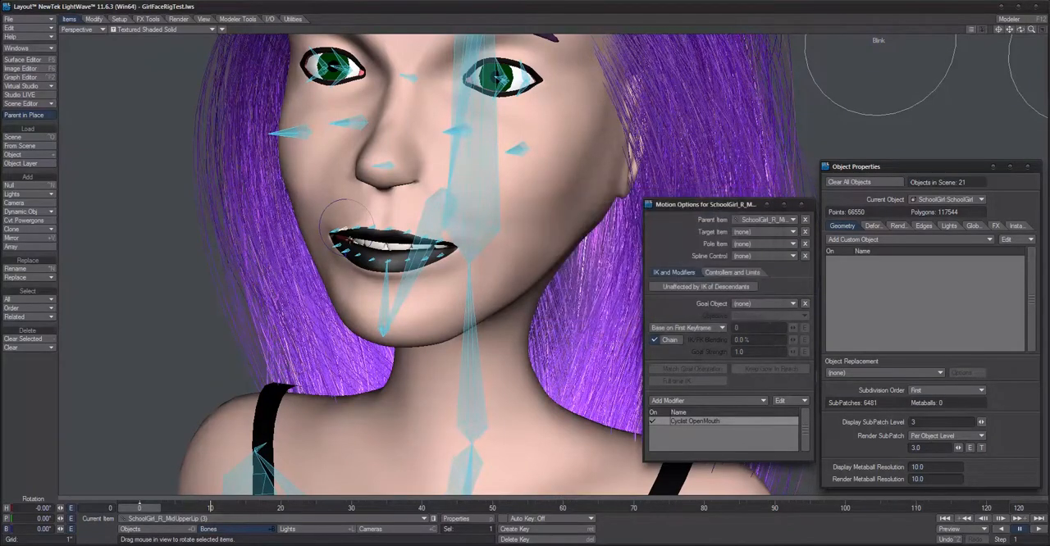
{"action": "key", "text": "Down"}
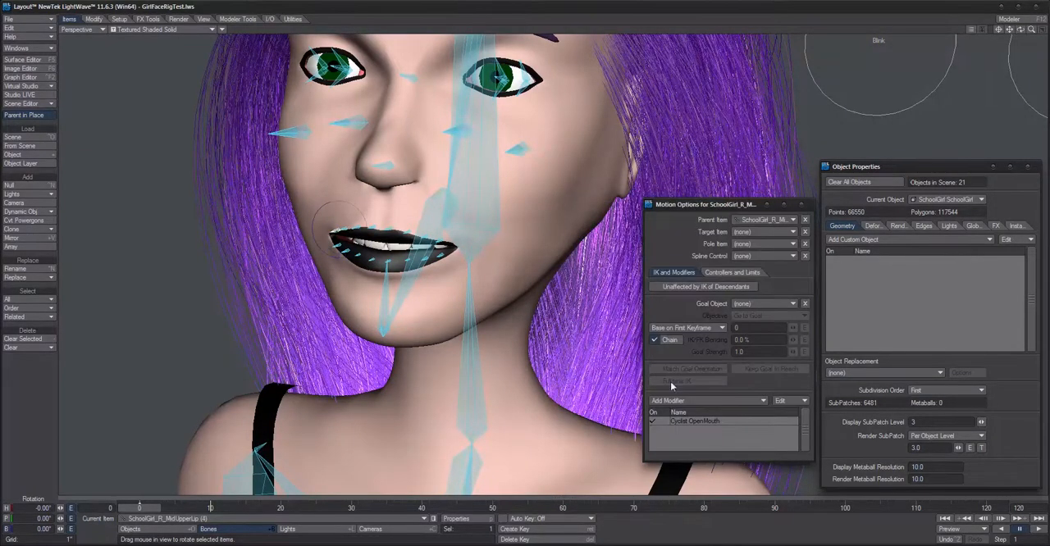
{"action": "double_click", "coordinate": [720, 421]}
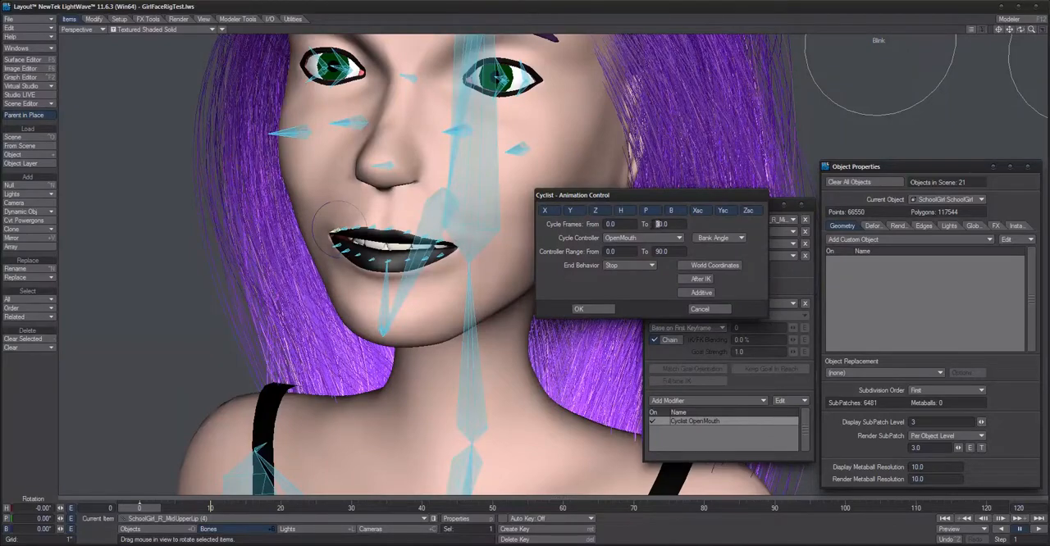
{"action": "left_click", "coordinate": [592, 308]}
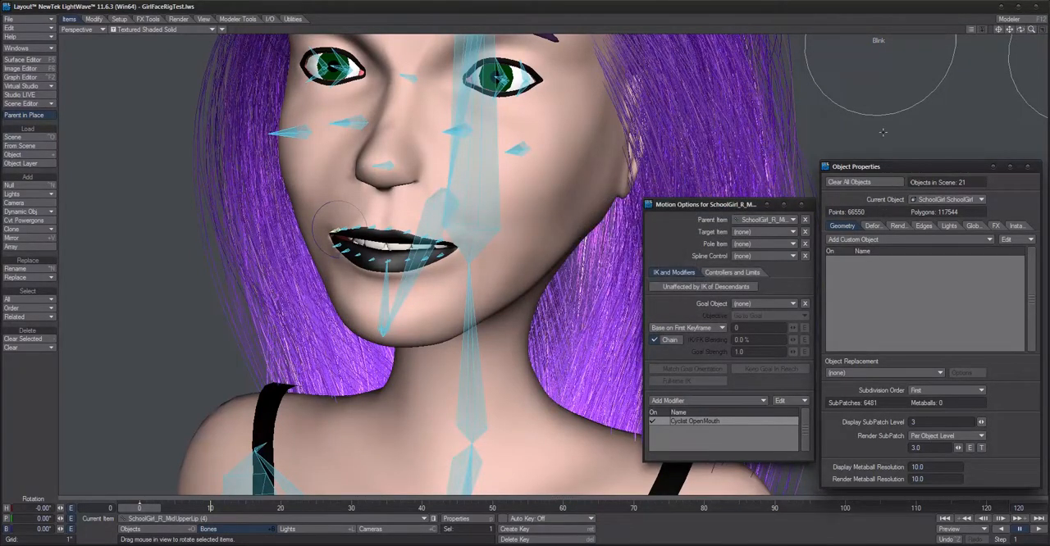
Step: Select the OpenMouth ring controller and rotate its bank to test the mouth opening
{"action": "scroll", "coordinate": [883, 132], "scroll_direction": "down", "scroll_amount": 3}
{"action": "left_click_drag", "start_coordinate": [989, 100], "coordinate": [988, 109], "text": "alt+shift"}
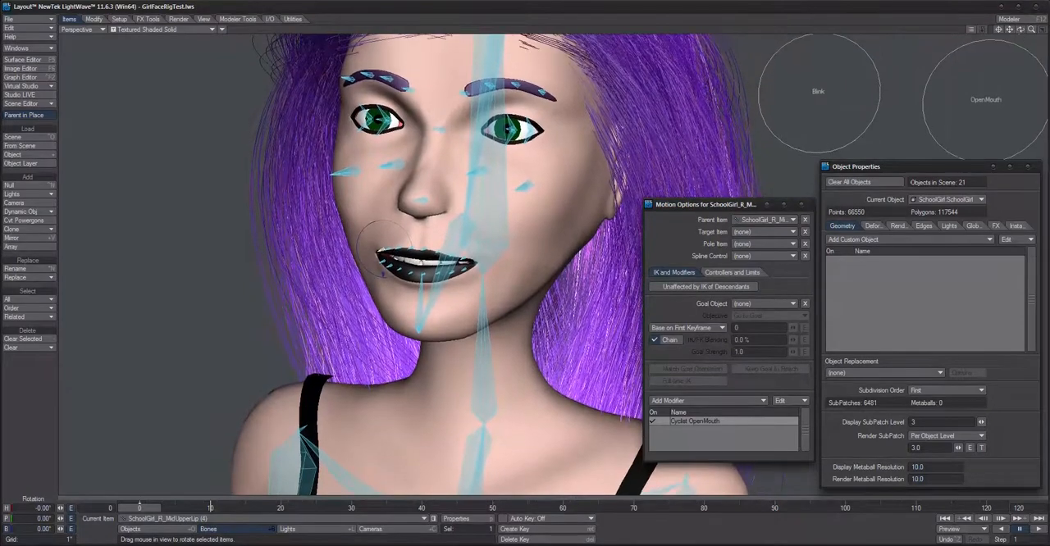
{"action": "left_click", "coordinate": [987, 100]}
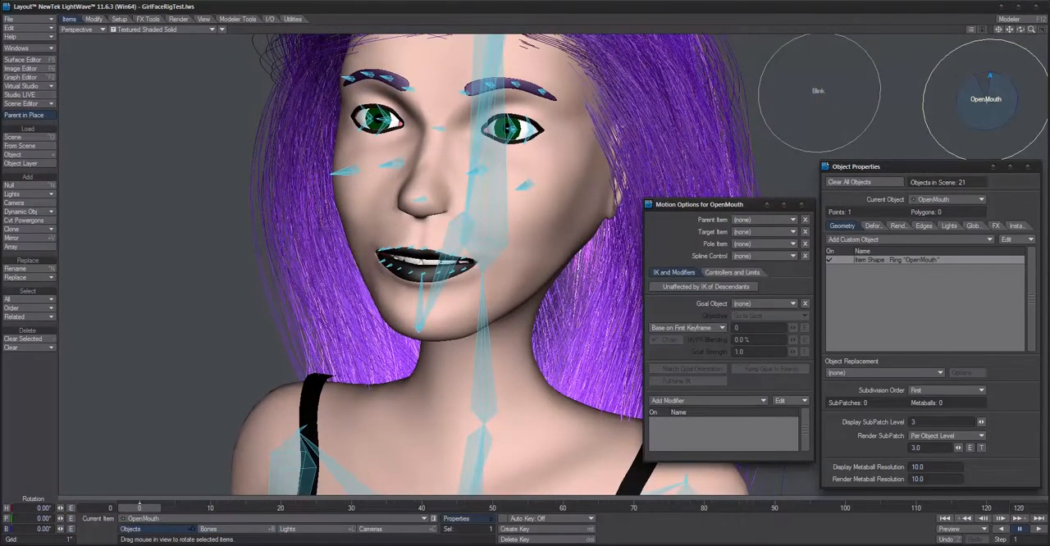
{"action": "mouse_move", "coordinate": [989, 75]}
{"action": "left_mouse_down"}
{"action": "mouse_move", "coordinate": [976, 78]}
{"action": "mouse_move", "coordinate": [989, 75]}
{"action": "left_mouse_up"}
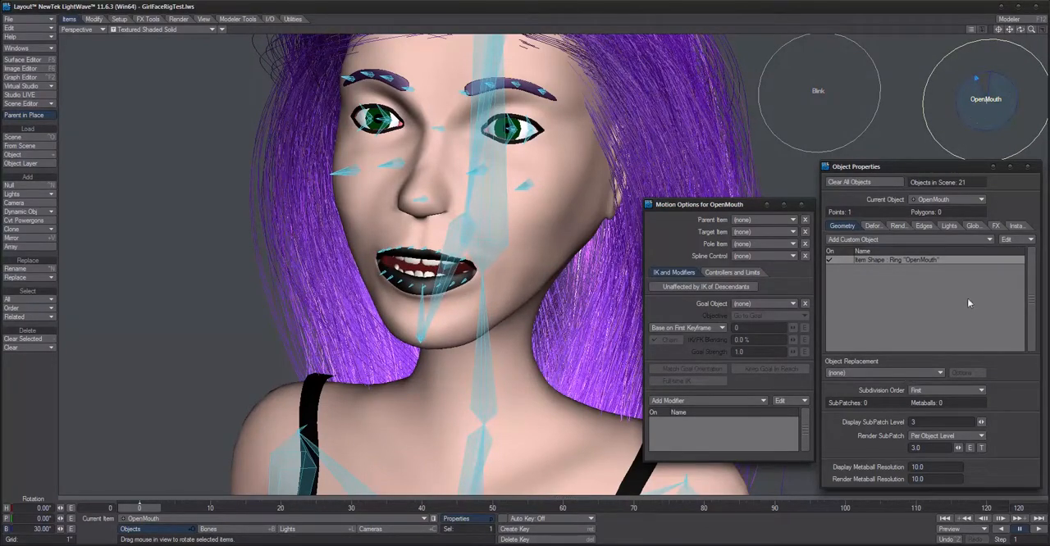
Step: Set the OpenMouth controller's maximum bank limit to 90° and test its bank rotation again
{"action": "left_click", "coordinate": [725, 273]}
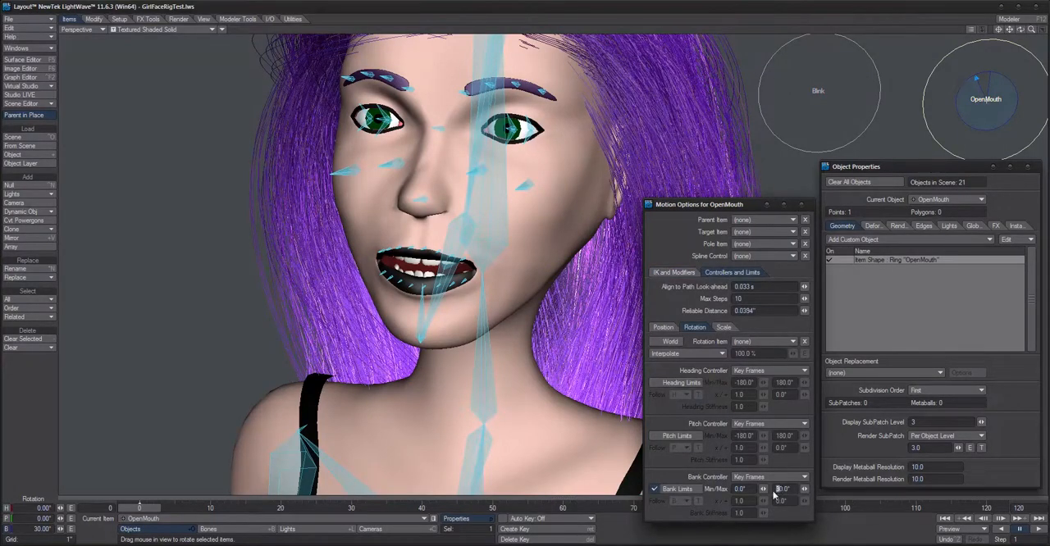
{"action": "type", "text": "90"}
{"action": "key", "text": "Return"}
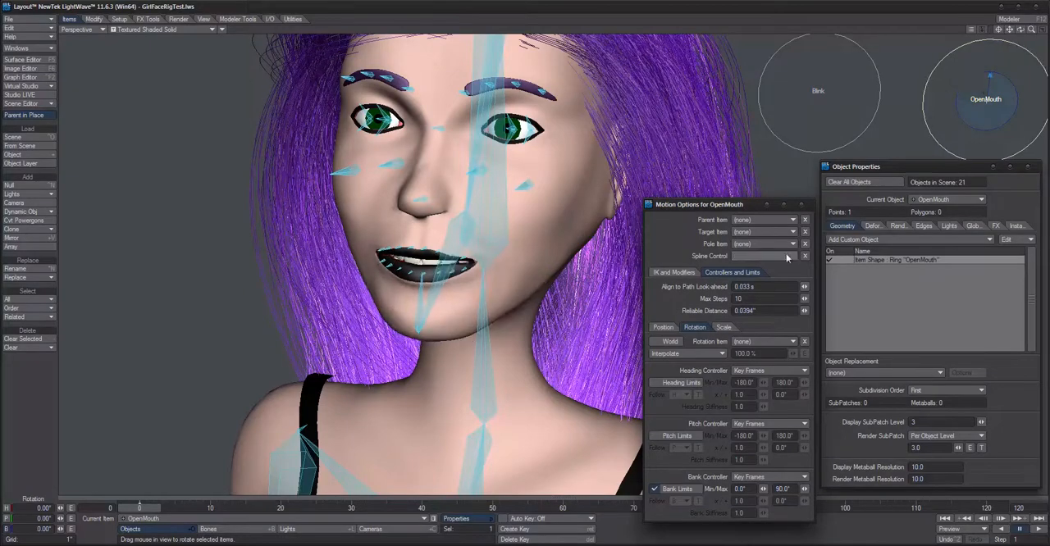
{"action": "mouse_move", "coordinate": [991, 74]}
{"action": "left_mouse_down"}
{"action": "mouse_move", "coordinate": [961, 95]}
{"action": "mouse_move", "coordinate": [990, 76]}
{"action": "left_mouse_up"}
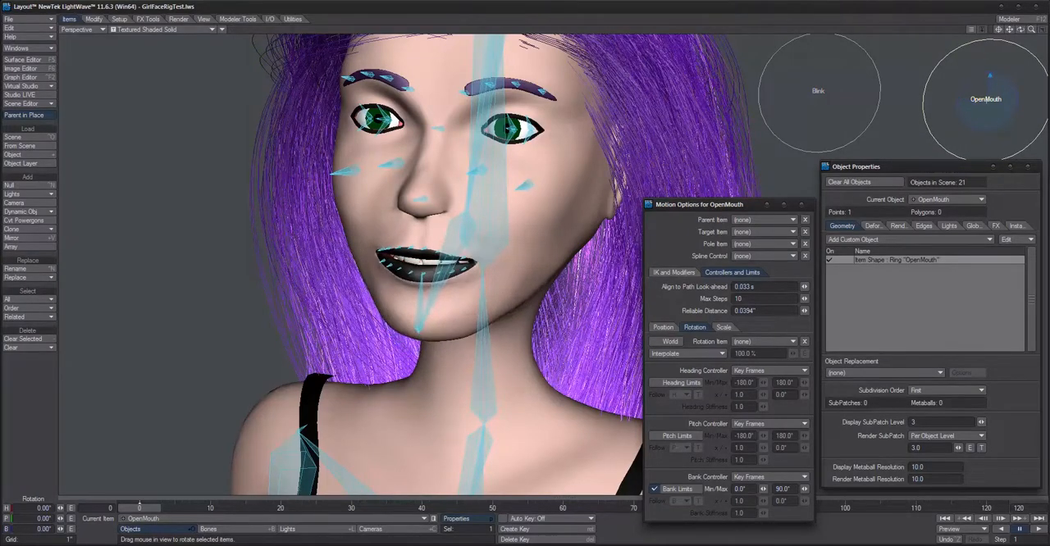
Step: Copy the Cyclist OpenMouth modifier from the SchoolGirl_Jaw (1) bone
{"action": "left_click", "coordinate": [421, 316]}
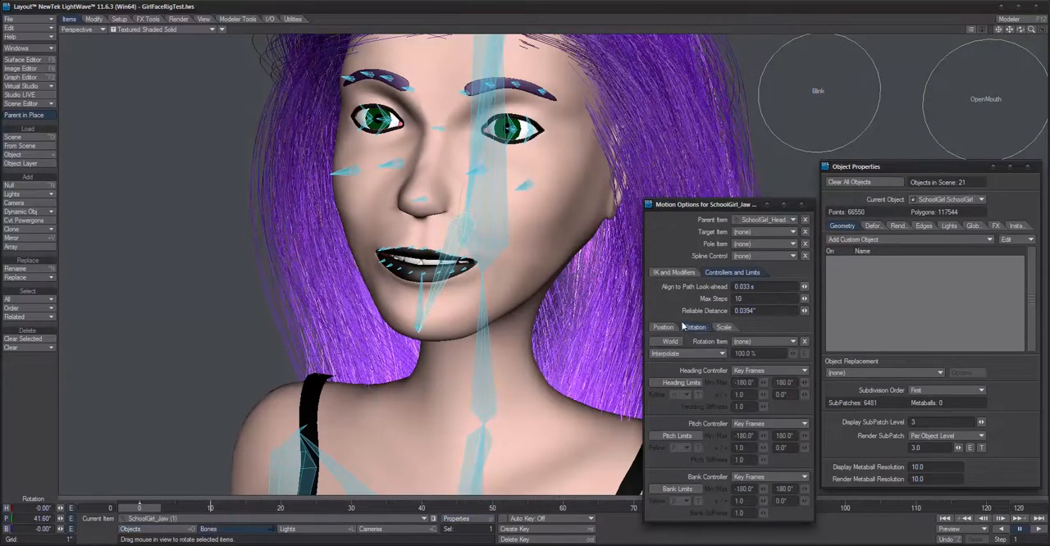
{"action": "left_click", "coordinate": [674, 273]}
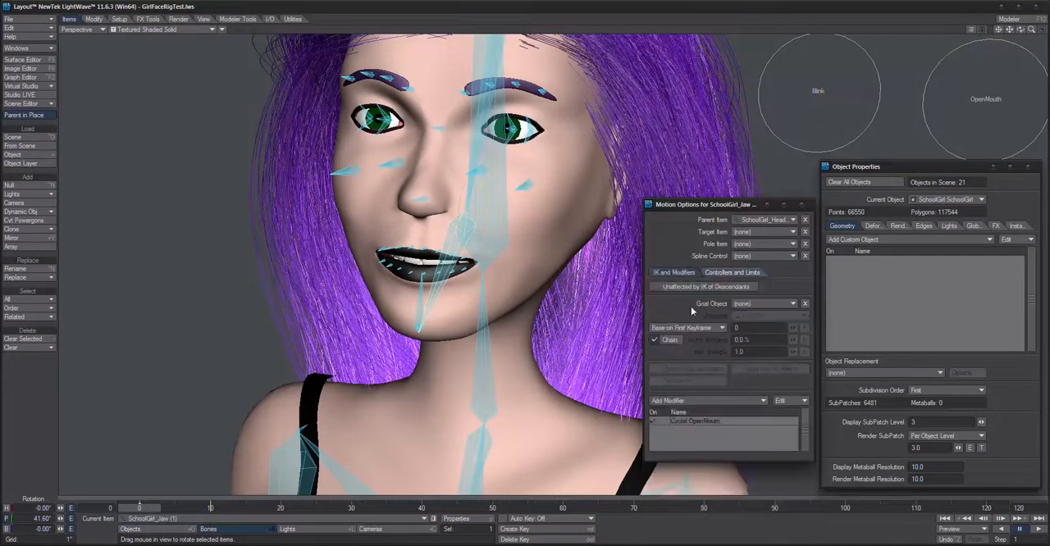
{"action": "right_click", "coordinate": [710, 421]}
{"action": "left_click", "coordinate": [720, 430]}
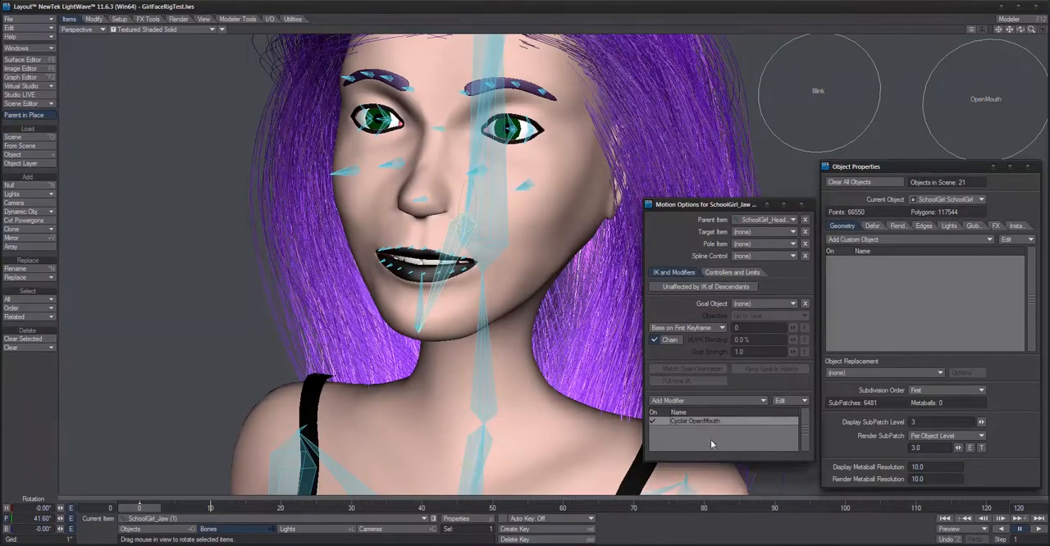
Step: Paste the Cyclist modifier onto SchoolGirl_L_LowerLip bones (1) and (2)
{"action": "left_click_drag", "start_coordinate": [420, 281], "coordinate": [354, 284], "text": "alt"}
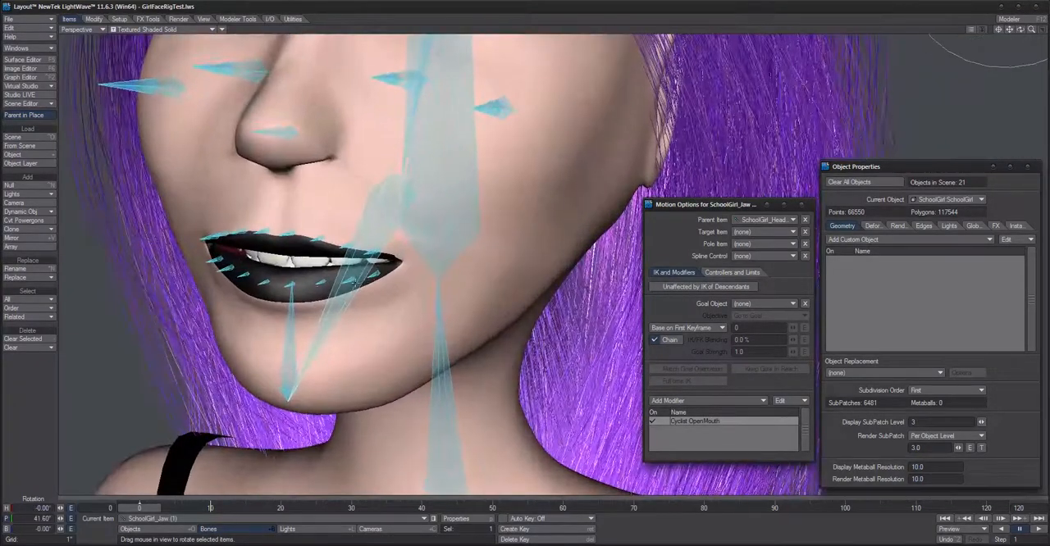
{"action": "left_click", "coordinate": [288, 285]}
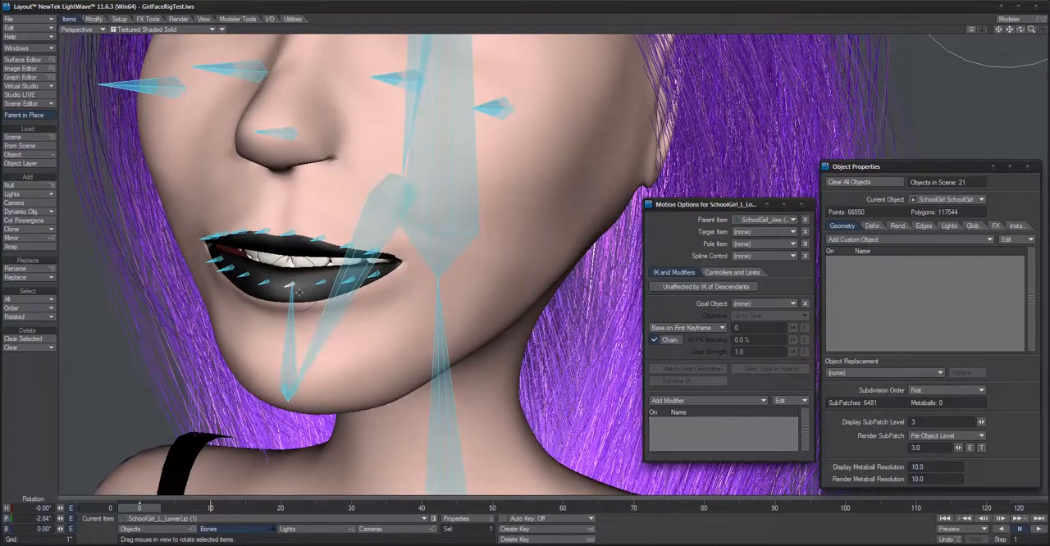
{"action": "left_click", "coordinate": [701, 401]}
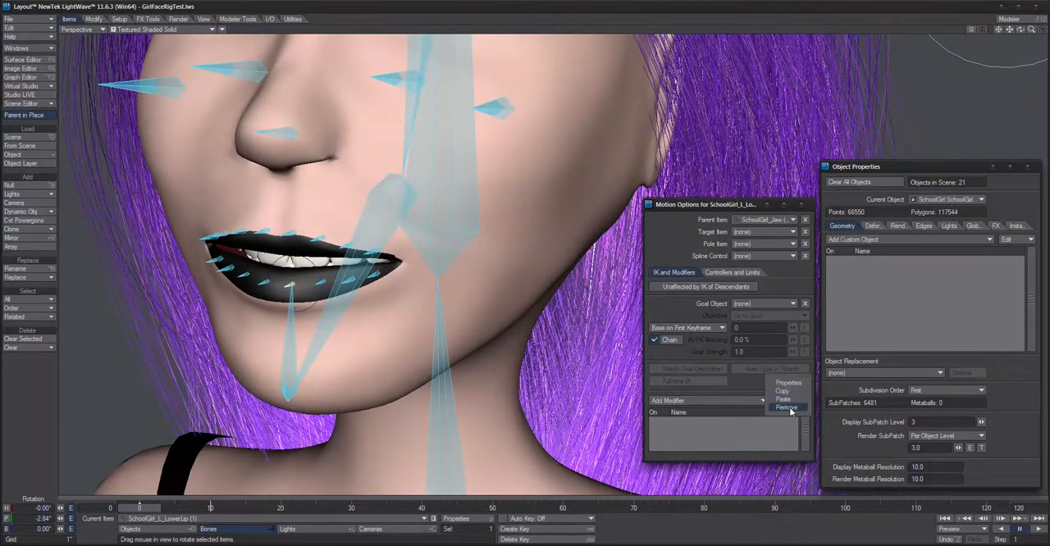
{"action": "left_click", "coordinate": [784, 384]}
{"action": "left_click", "coordinate": [313, 283]}
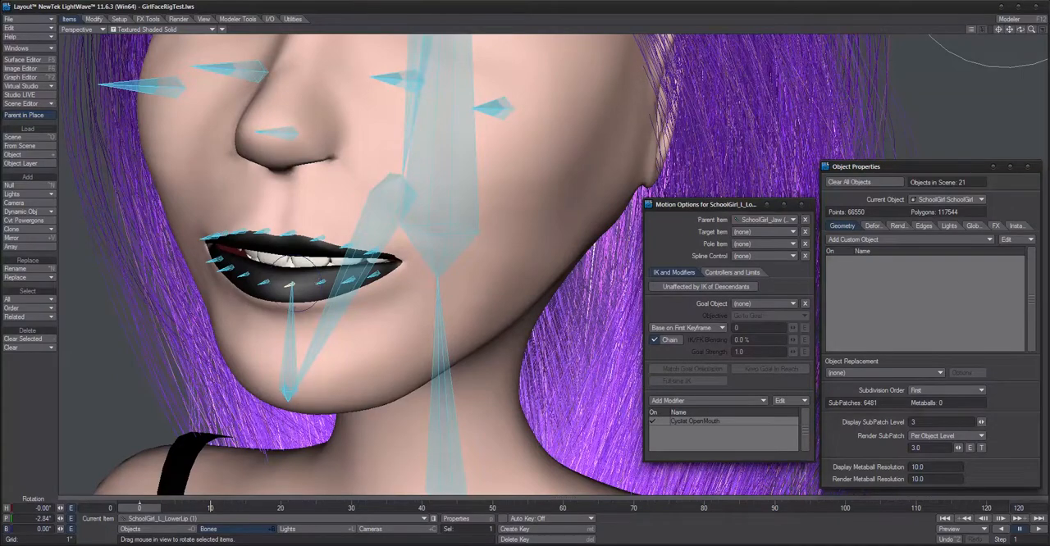
{"action": "left_click", "coordinate": [783, 400]}
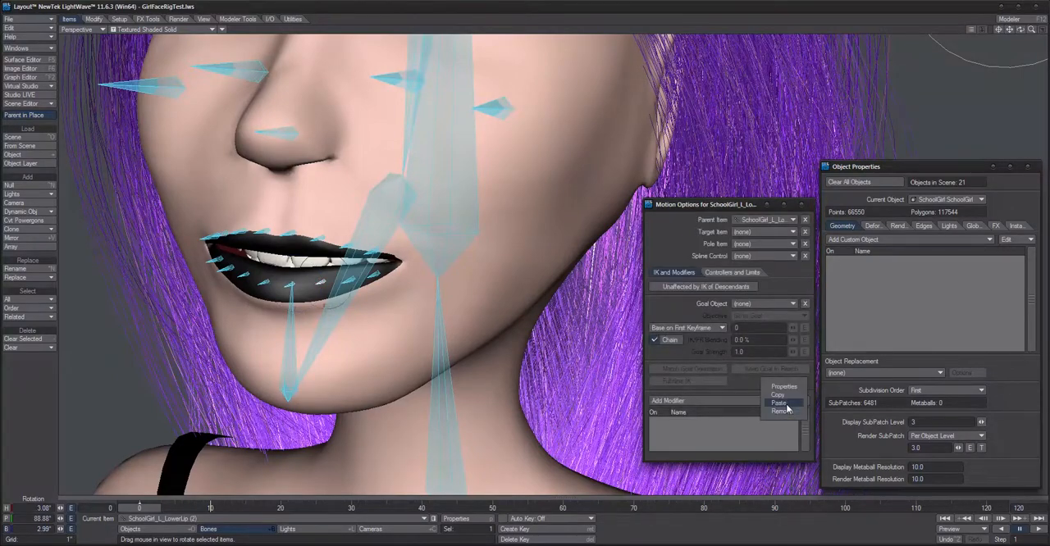
{"action": "left_click", "coordinate": [779, 403]}
Step: Paste the Cyclist modifier onto SchoolGirl_L_LowerLip bones (3) and (4)
{"action": "left_click", "coordinate": [361, 289]}
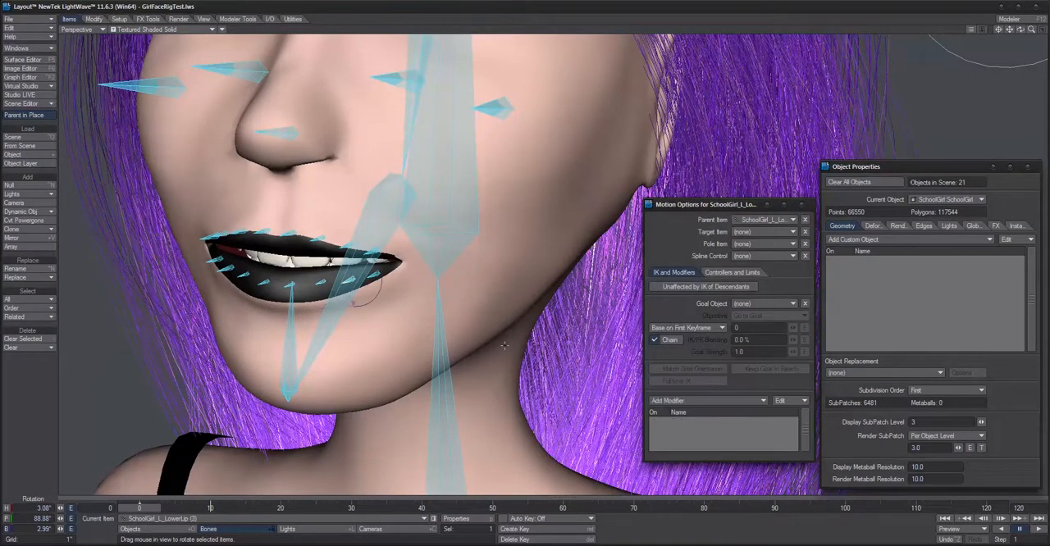
{"action": "left_click", "coordinate": [787, 400]}
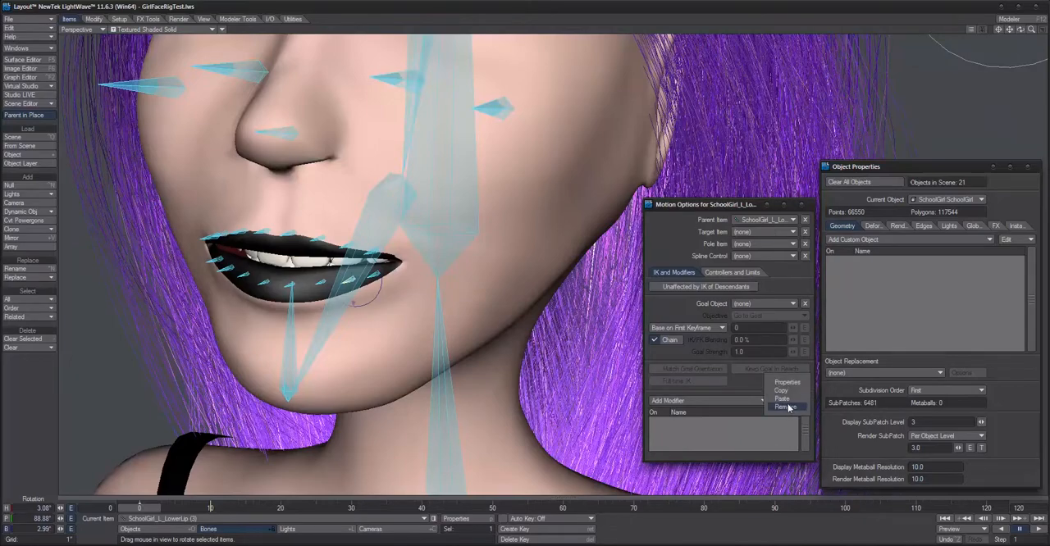
{"action": "left_click", "coordinate": [782, 399]}
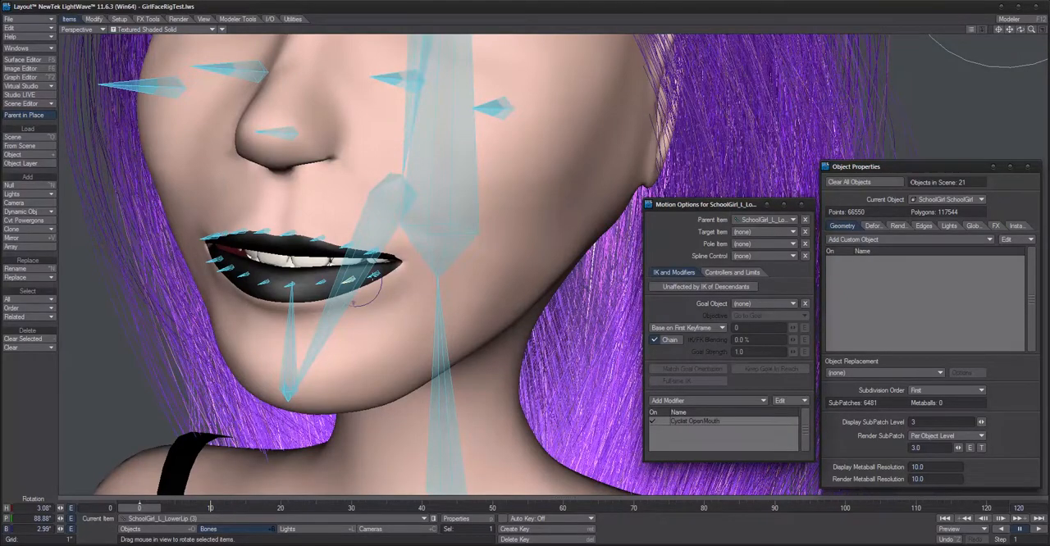
{"action": "left_click", "coordinate": [375, 274]}
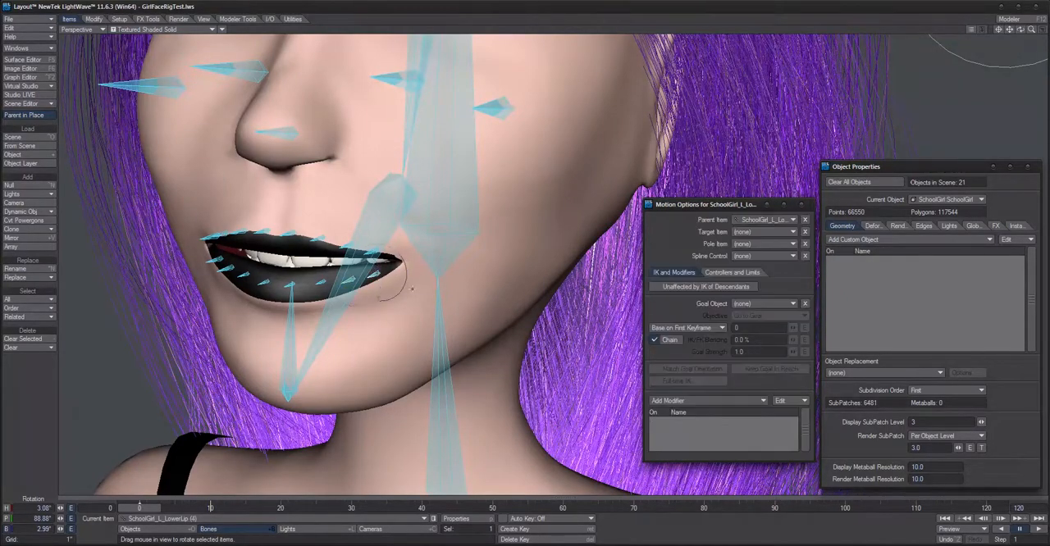
{"action": "left_click", "coordinate": [781, 401]}
{"action": "left_click", "coordinate": [794, 407]}
Step: Paste the Cyclist modifier onto SchoolGirl_R_LowerLip bones (1) and (2)
{"action": "left_click", "coordinate": [263, 280]}
{"action": "left_click", "coordinate": [791, 402]}
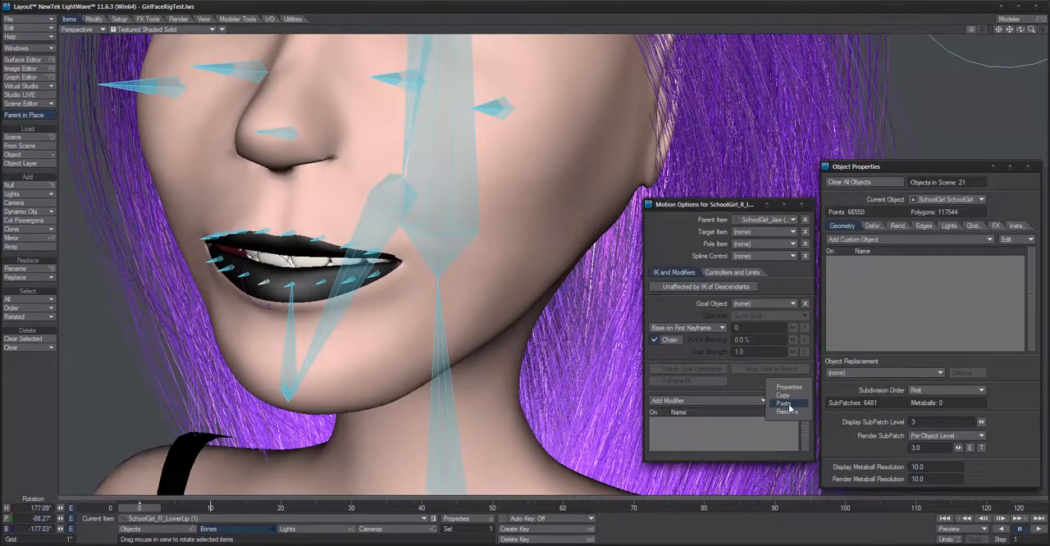
{"action": "left_click", "coordinate": [788, 406]}
{"action": "left_click", "coordinate": [242, 276]}
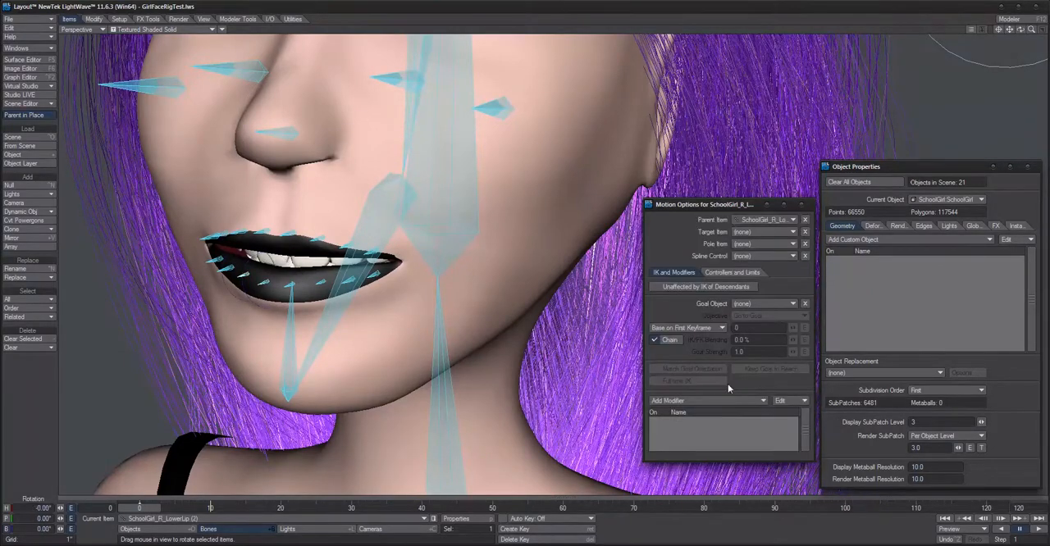
{"action": "left_click", "coordinate": [792, 401]}
{"action": "left_click", "coordinate": [794, 408]}
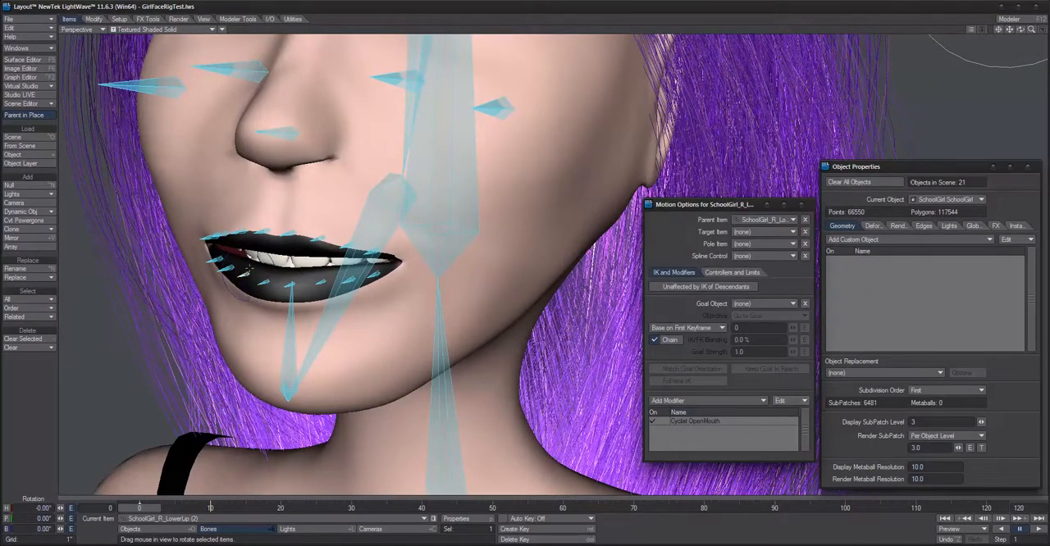
Step: Paste the Cyclist modifier onto SchoolGirl_R_LowerLip bones (3) and (4)
{"action": "left_click", "coordinate": [223, 269]}
{"action": "left_click", "coordinate": [782, 400]}
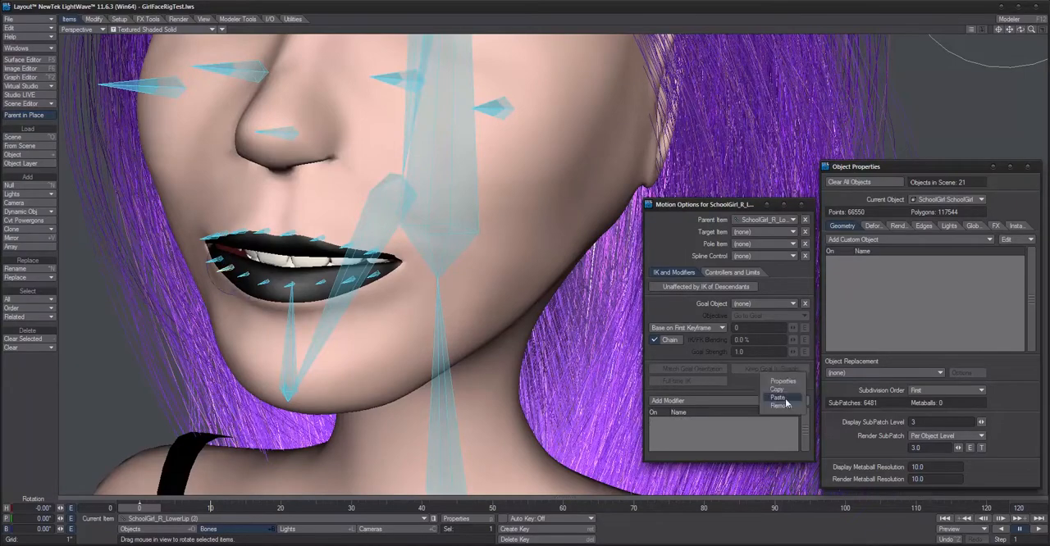
{"action": "left_click", "coordinate": [781, 403]}
{"action": "left_click", "coordinate": [251, 289]}
{"action": "left_click", "coordinate": [215, 260]}
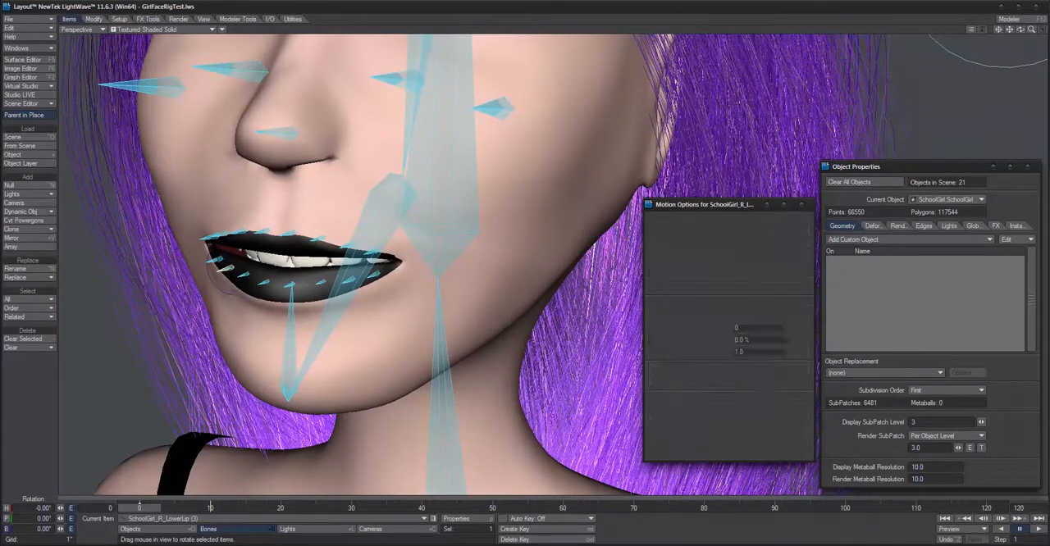
{"action": "left_click", "coordinate": [784, 402]}
{"action": "left_click", "coordinate": [785, 402]}
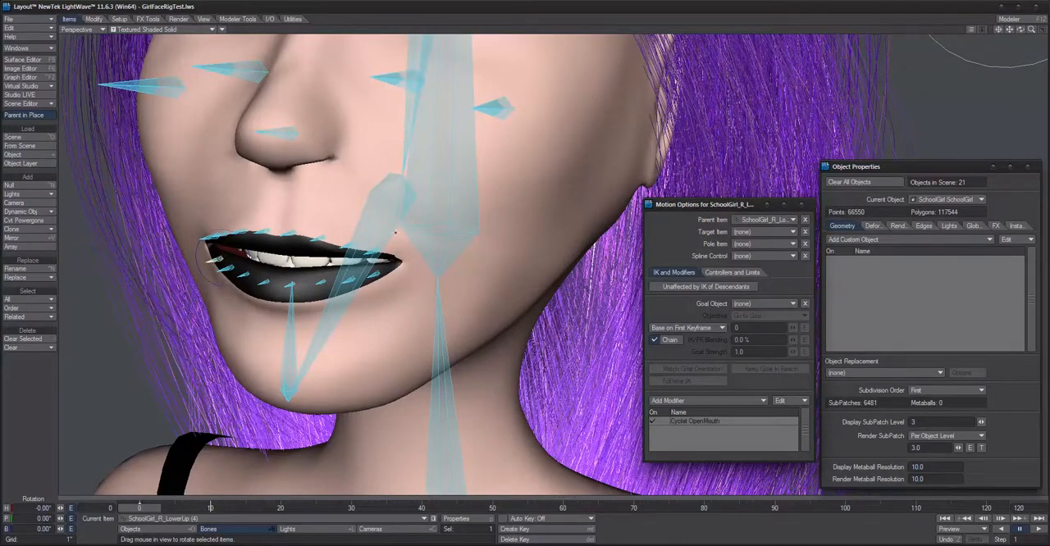
Step: Turn off the see-through bone display in the viewport and frame the head together with the Blink and OpenMouth controllers
{"action": "left_click", "coordinate": [384, 210]}
{"action": "scroll", "coordinate": [470, 336], "scroll_direction": "down", "scroll_amount": 7}
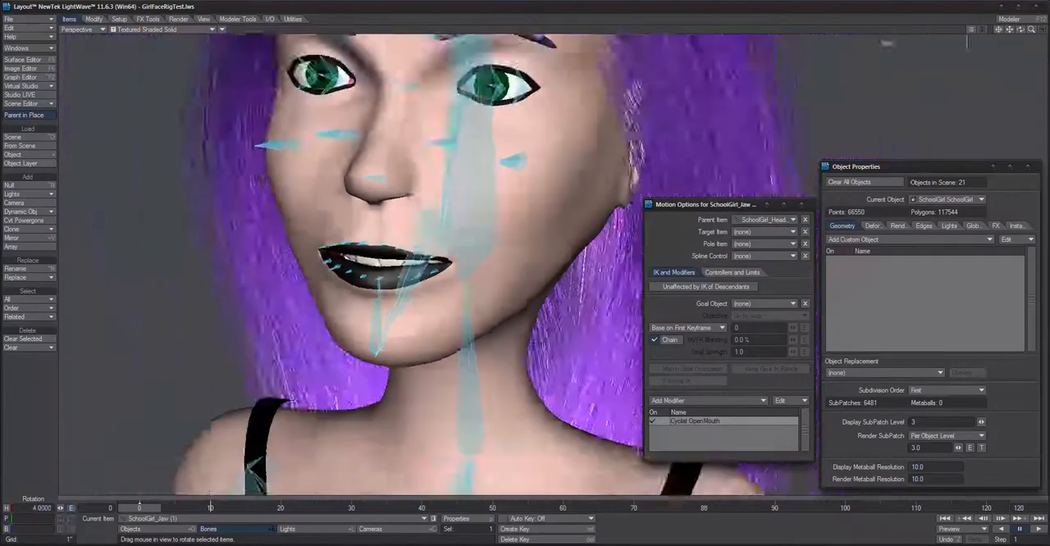
{"action": "scroll", "coordinate": [471, 337], "scroll_direction": "up", "scroll_amount": 4}
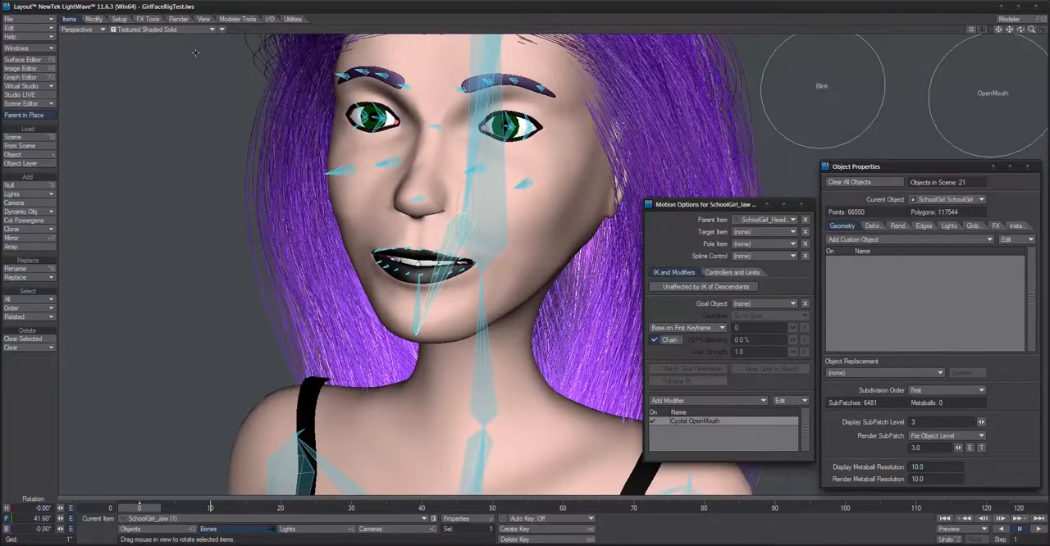
{"action": "left_click", "coordinate": [222, 32]}
{"action": "left_click", "coordinate": [249, 64]}
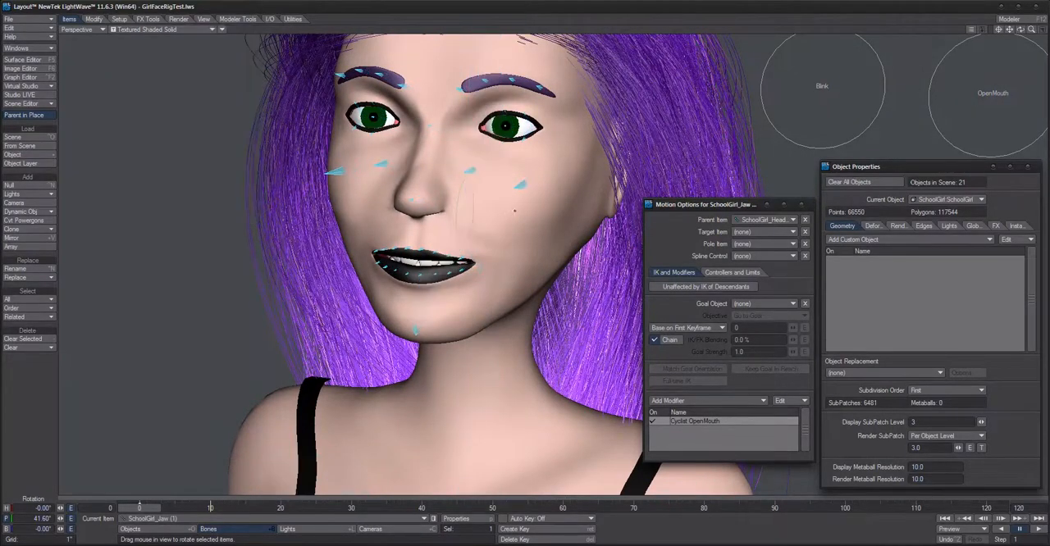
{"action": "left_click_drag", "start_coordinate": [715, 124], "coordinate": [678, 156], "text": "alt+shift"}
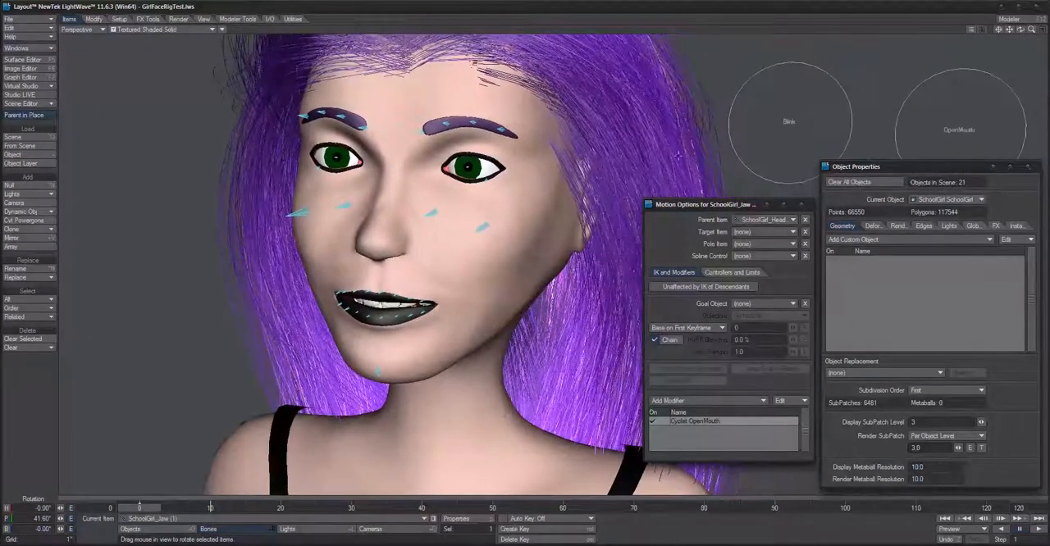
Step: Rotate the OpenMouth controller's bank to about 73° to test the mouth opening
{"action": "left_click", "coordinate": [962, 126]}
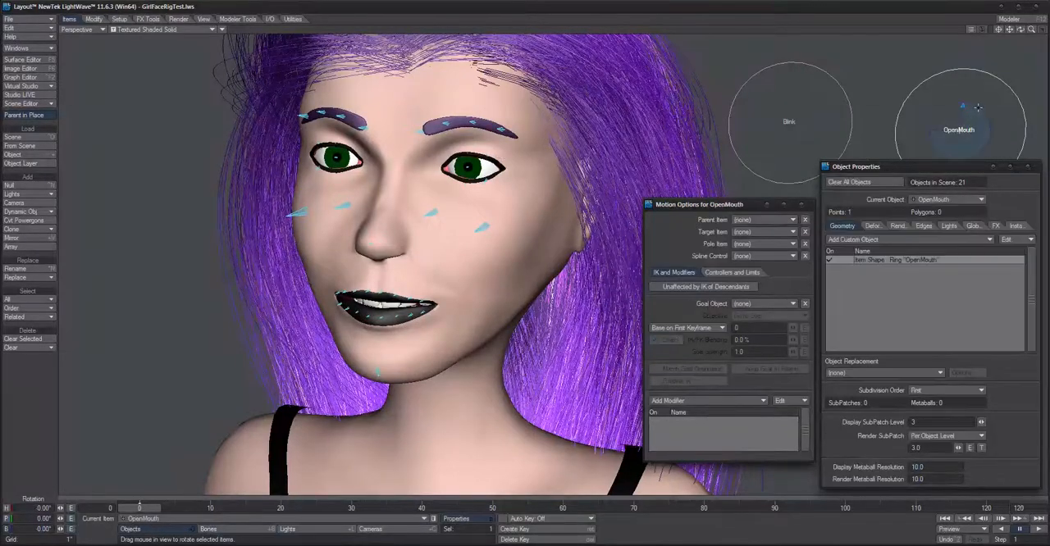
{"action": "left_click_drag", "start_coordinate": [962, 106], "coordinate": [935, 122]}
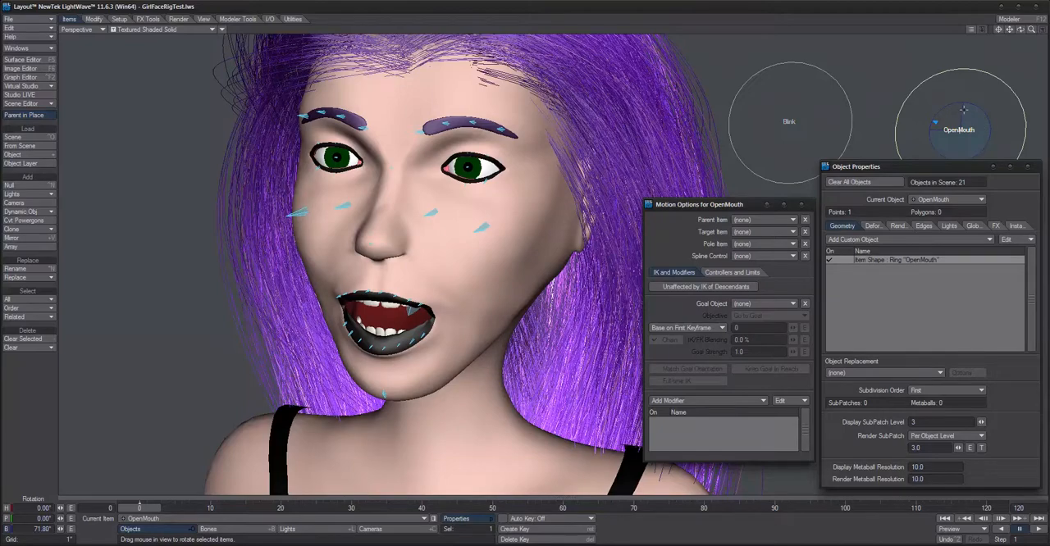
{"action": "left_click_drag", "start_coordinate": [936, 123], "coordinate": [934, 123]}
{"action": "left_click_drag", "start_coordinate": [697, 204], "coordinate": [690, 194]}
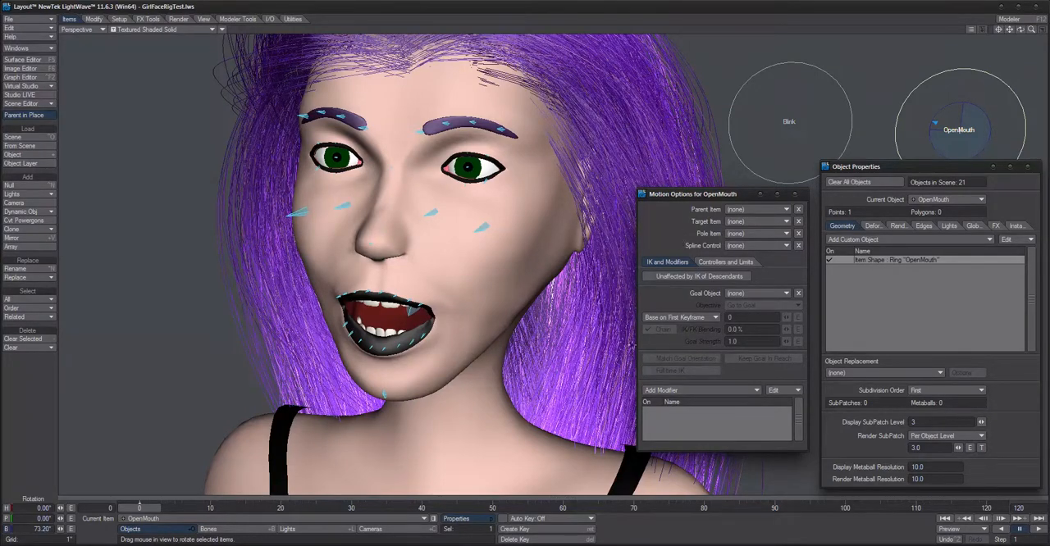
Step: Add a Morph Mixer displacement to the SchoolGirl object and open its morph controls
{"action": "left_click", "coordinate": [152, 520]}
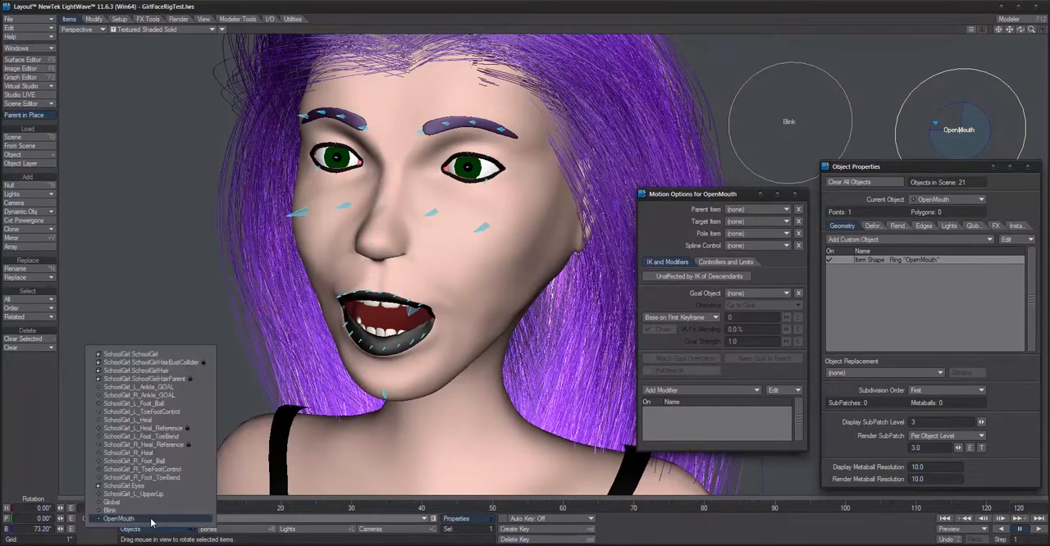
{"action": "left_click", "coordinate": [131, 354]}
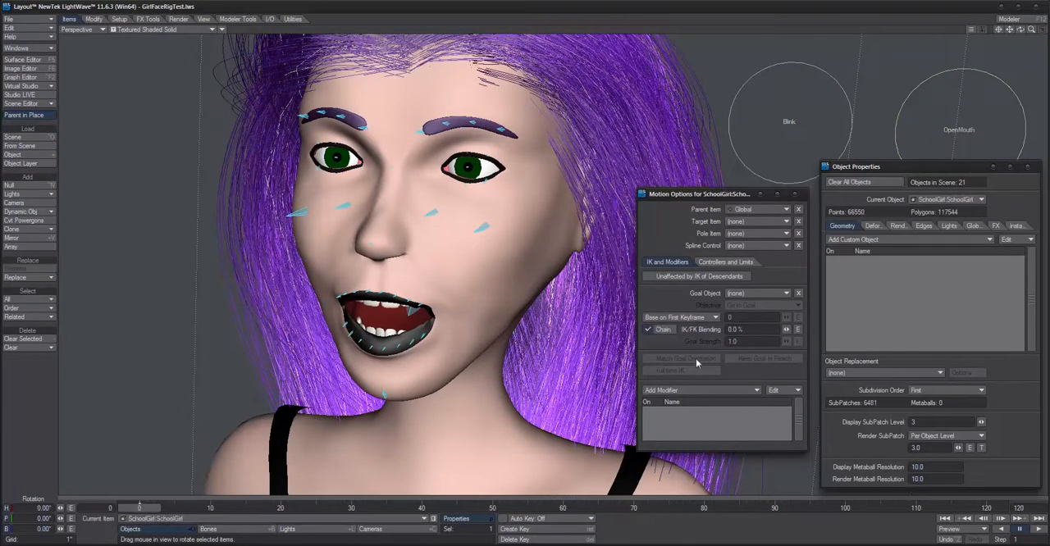
{"action": "left_click", "coordinate": [870, 226]}
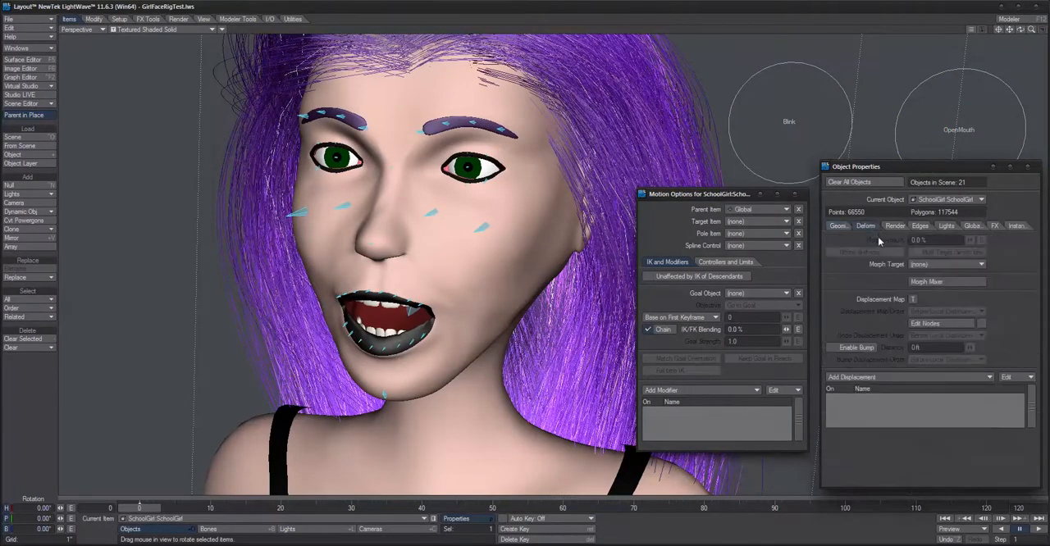
{"action": "left_click", "coordinate": [855, 379]}
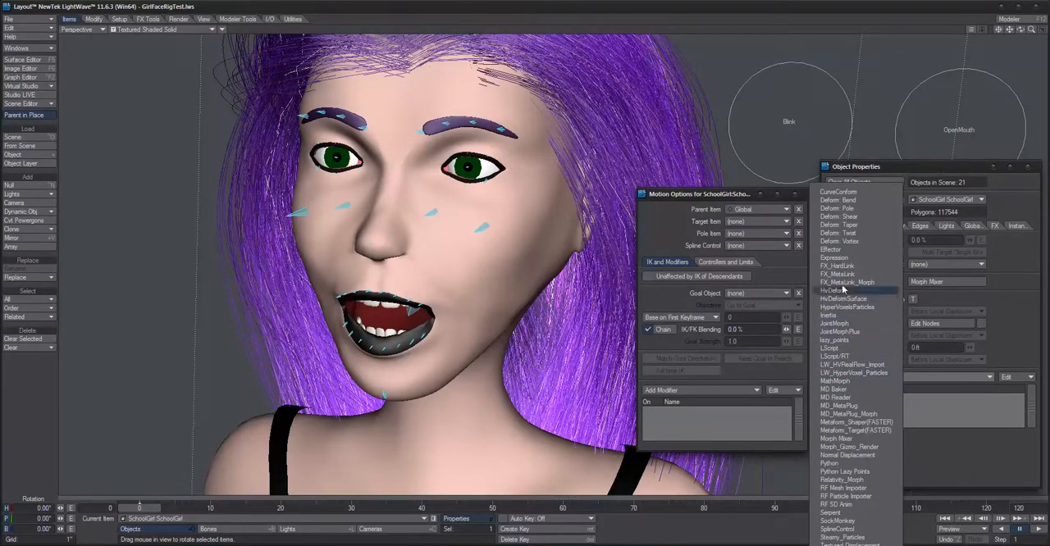
{"action": "left_click", "coordinate": [841, 441]}
{"action": "left_click", "coordinate": [870, 397]}
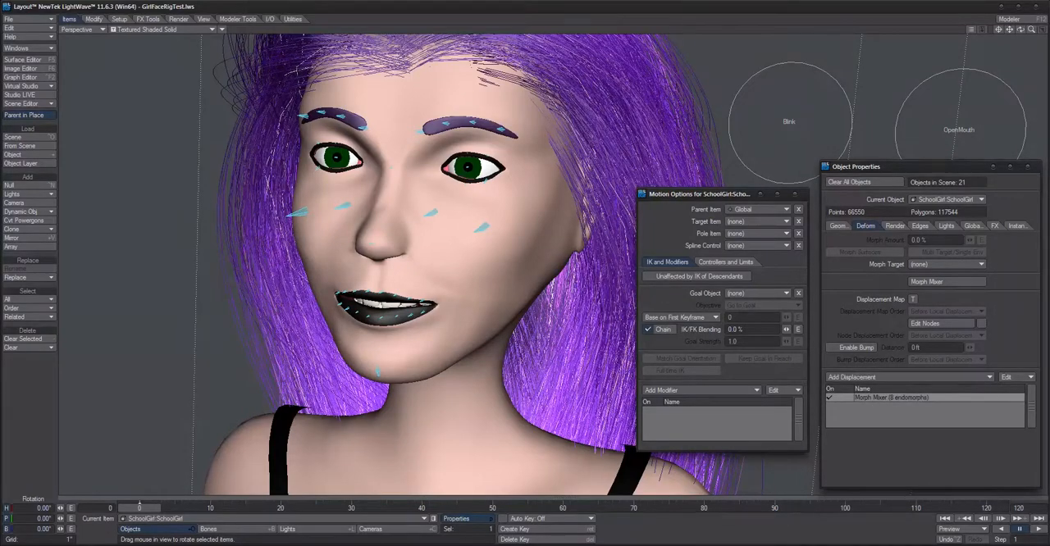
{"action": "left_click_drag", "start_coordinate": [463, 83], "coordinate": [480, 103]}
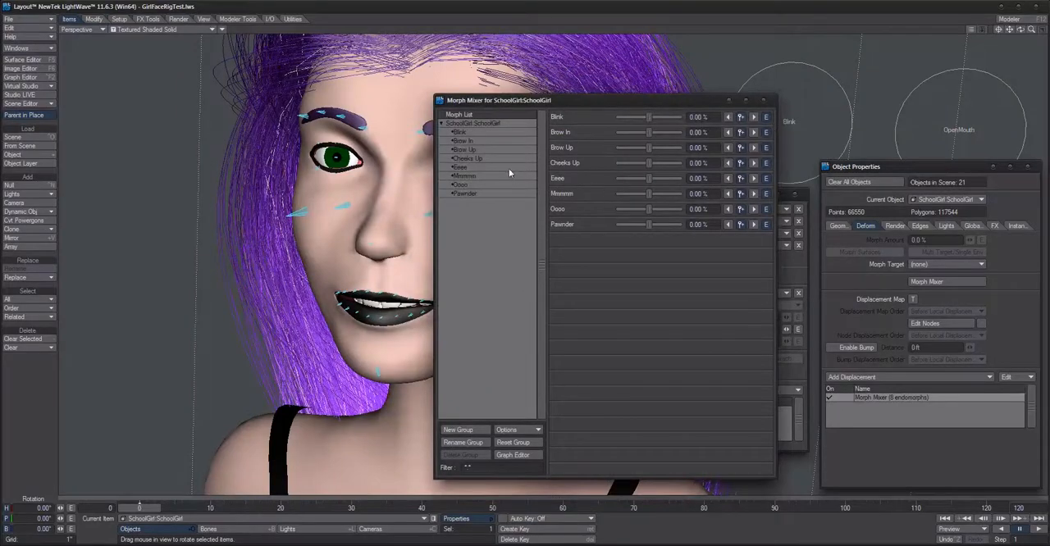
Step: Add a Cycler modifier to the Blink morph's channel in the Graph Editor and open its controller settings
{"action": "left_click", "coordinate": [467, 131]}
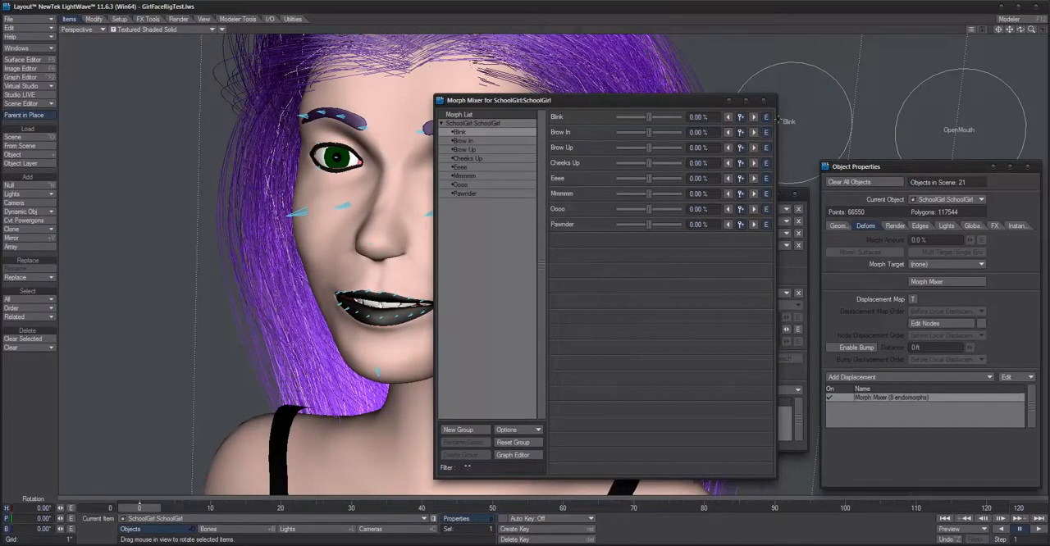
{"action": "left_click", "coordinate": [766, 117]}
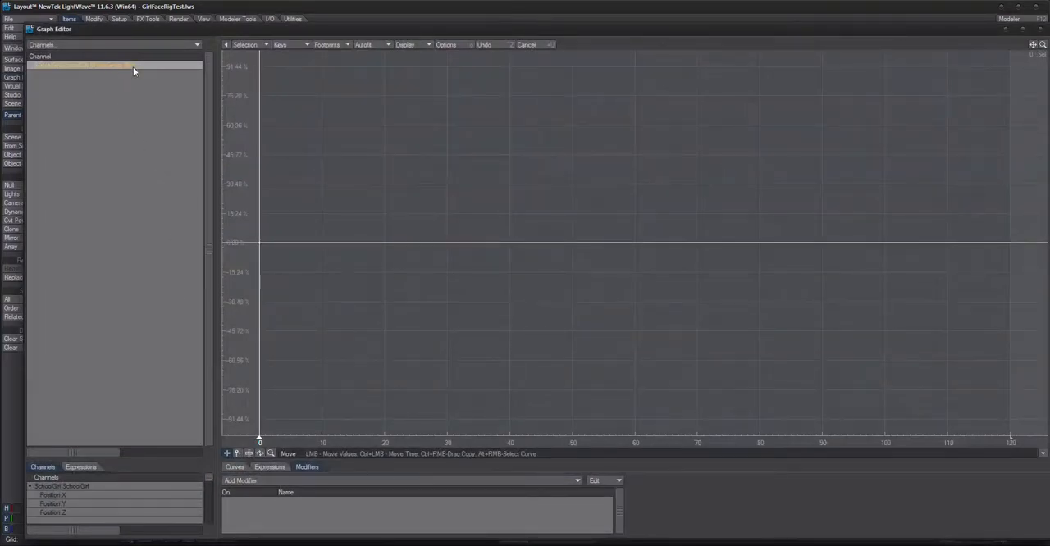
{"action": "left_click", "coordinate": [301, 480]}
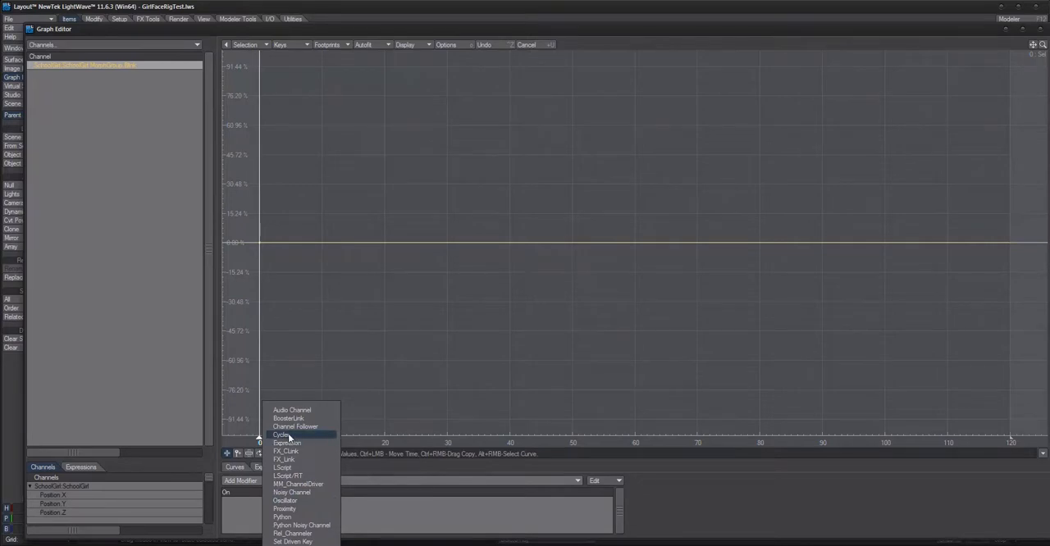
{"action": "left_click", "coordinate": [287, 435]}
{"action": "double_click", "coordinate": [304, 501]}
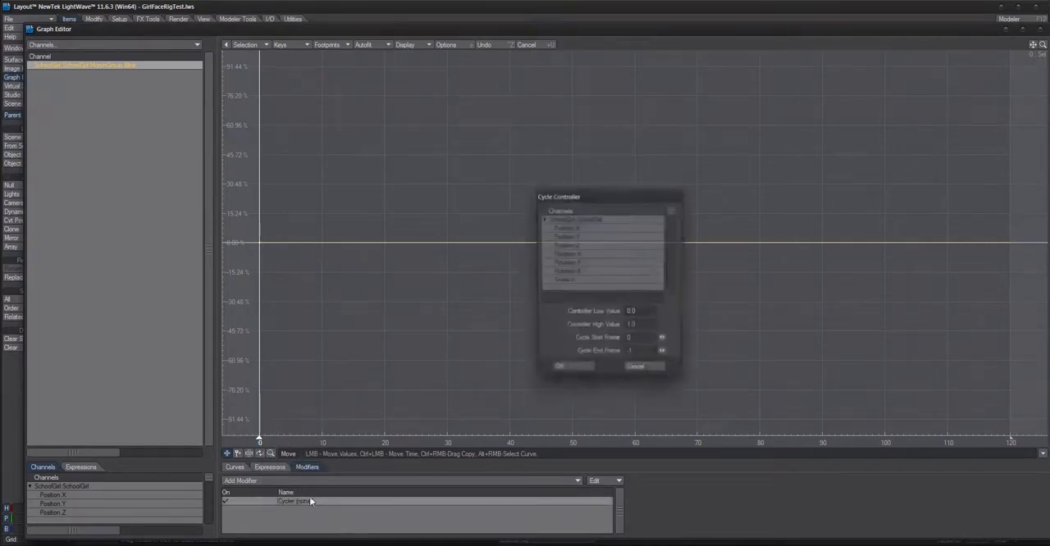
Step: Try Rotation.B of the SchoolGirl object as the Cycler's control channel, cancel the settings and close the Graph Editor
{"action": "left_click", "coordinate": [574, 272]}
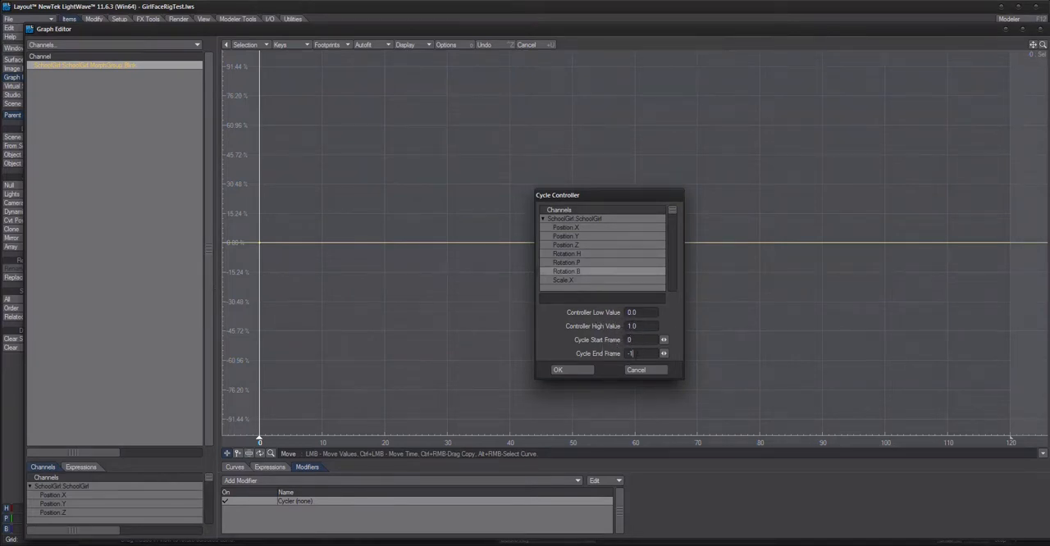
{"action": "double_click", "coordinate": [633, 353]}
{"action": "left_click", "coordinate": [637, 370]}
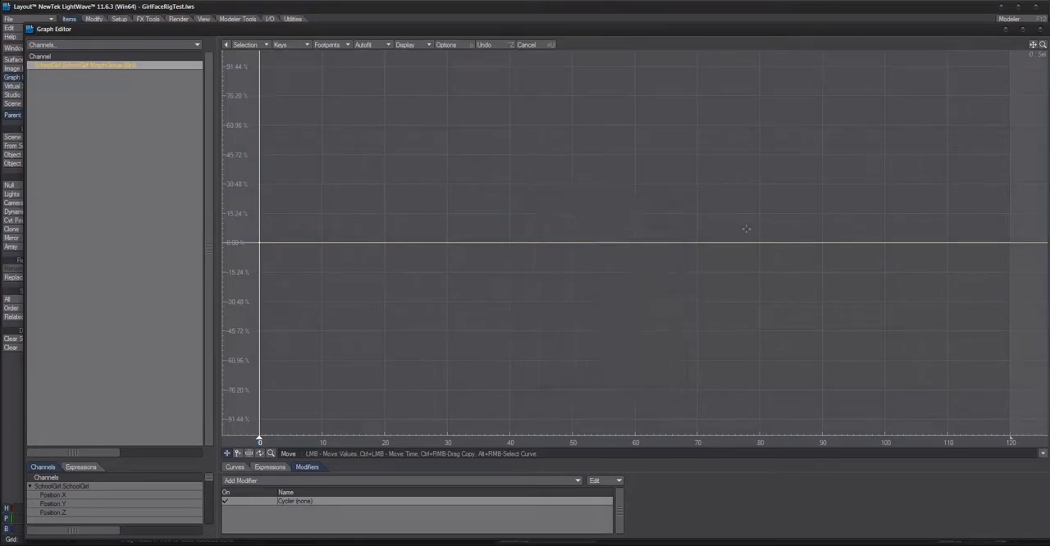
{"action": "left_click", "coordinate": [1040, 29]}
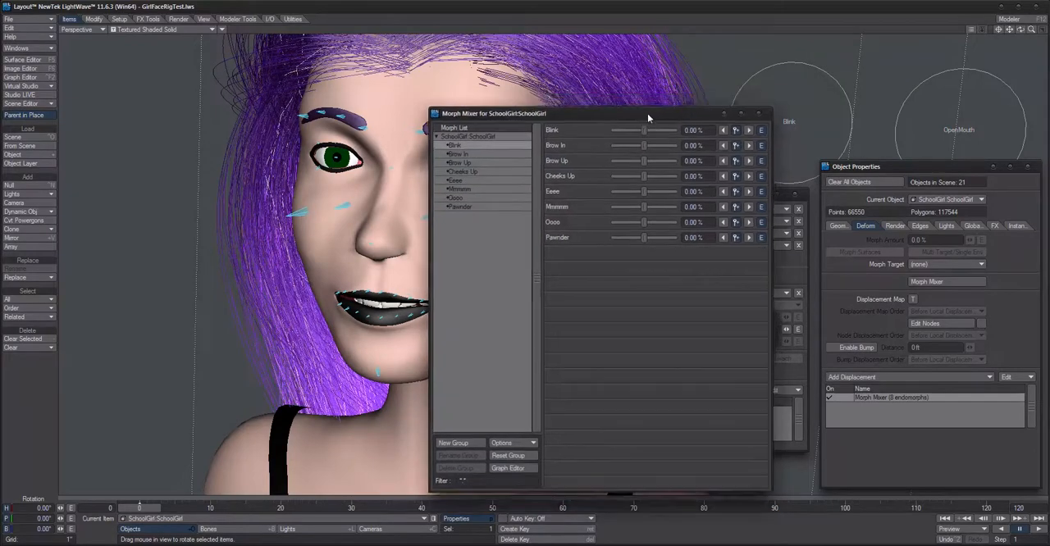
Step: Close the Morph Mixer controls and remove the Morph Mixer displacement from the SchoolGirl object
{"action": "left_click", "coordinate": [764, 102]}
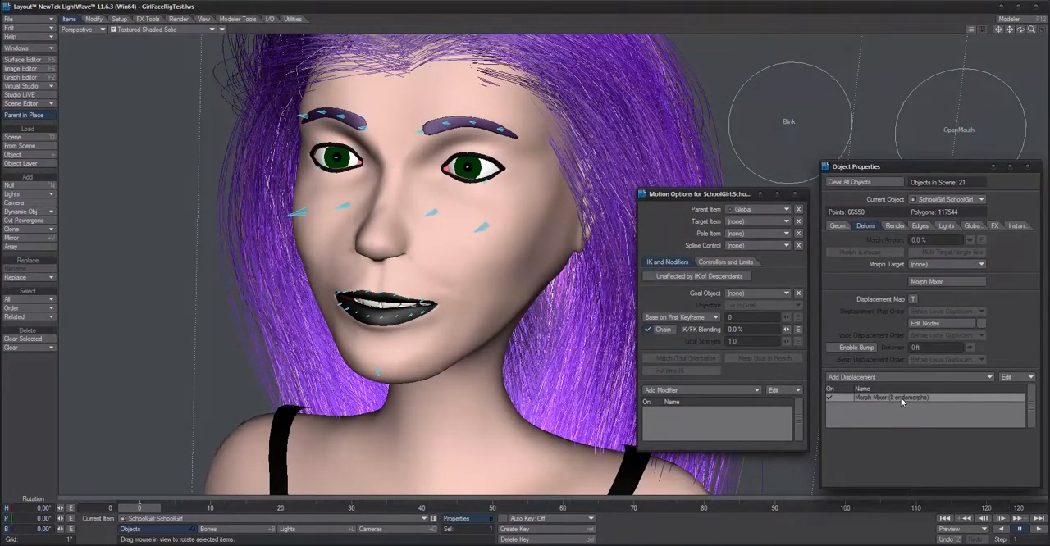
{"action": "left_click", "coordinate": [1016, 377]}
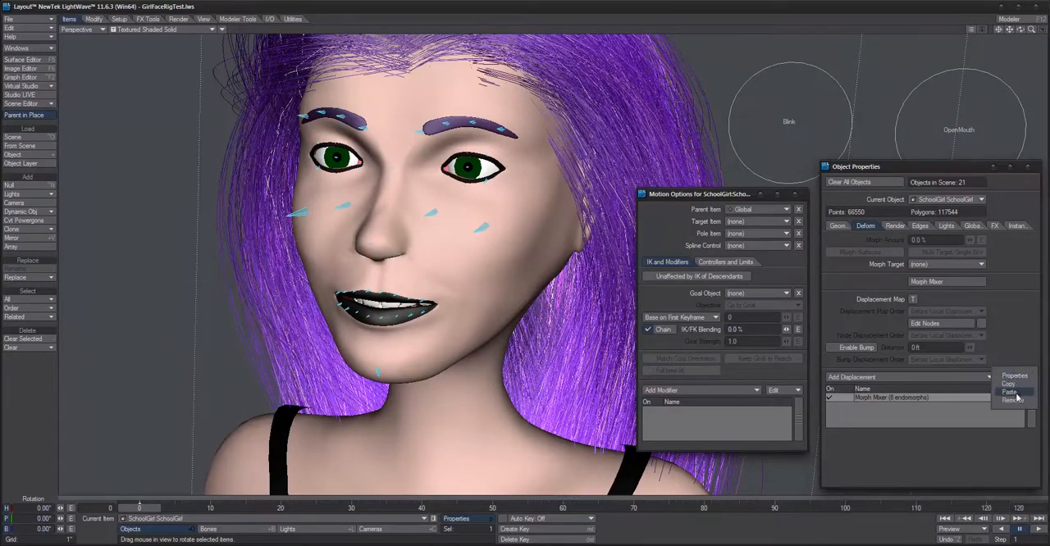
{"action": "left_click", "coordinate": [1014, 400]}
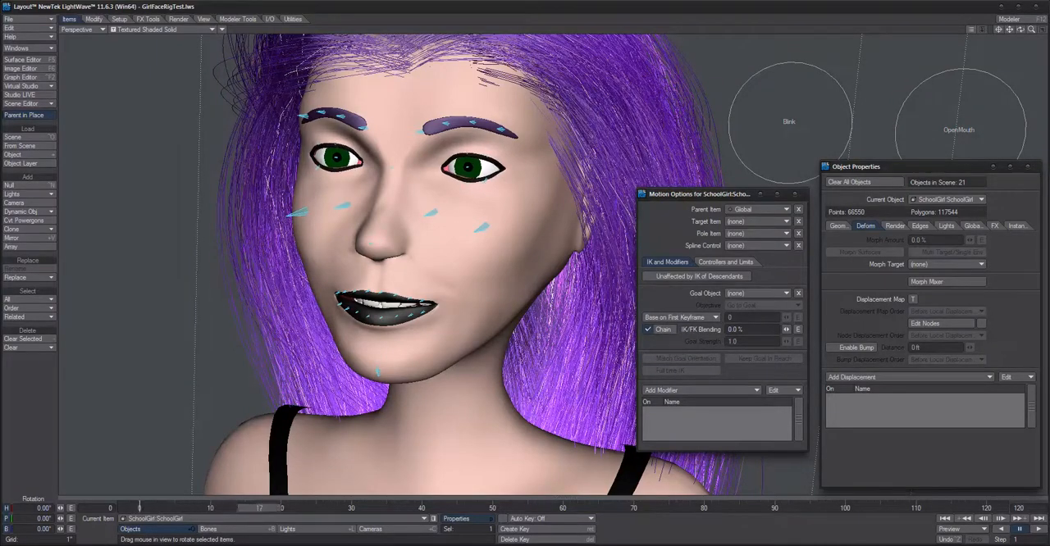
Step: Select the Blink controller at frame 30 and frame the head with both controllers in view
{"action": "left_click", "coordinate": [778, 128]}
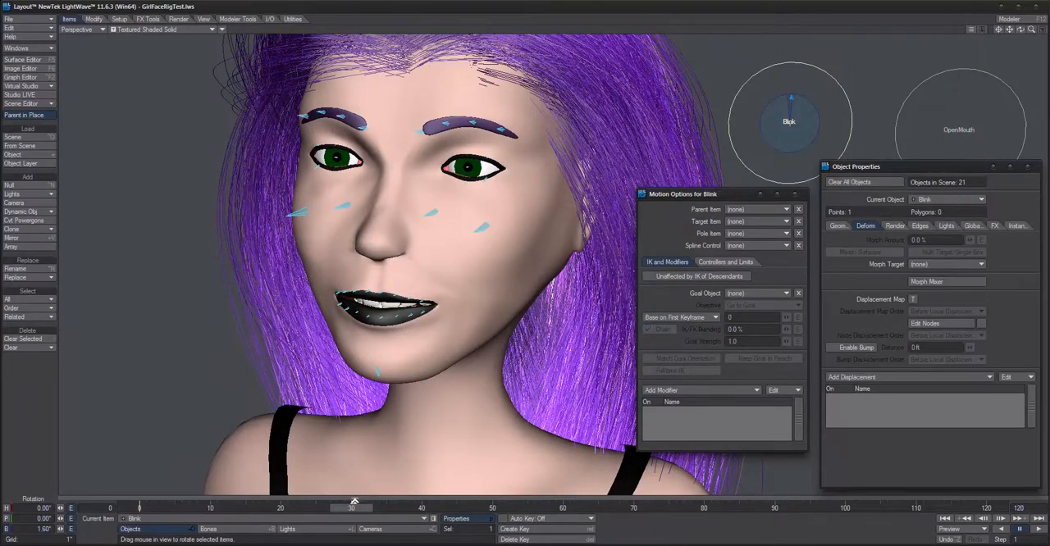
{"action": "left_click_drag", "start_coordinate": [255, 507], "coordinate": [354, 507]}
{"action": "scroll", "coordinate": [571, 280], "scroll_direction": "down", "scroll_amount": 5}
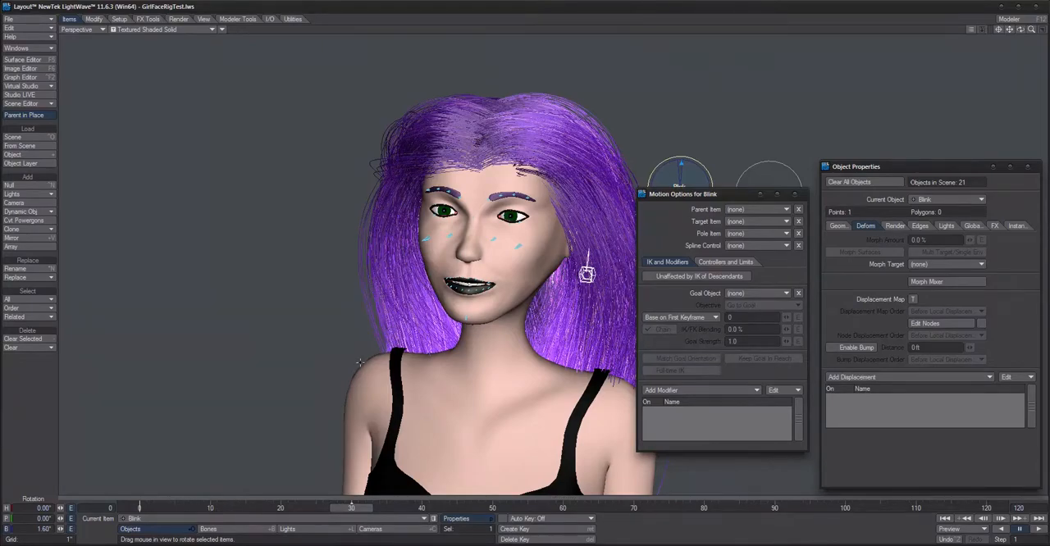
{"action": "scroll", "coordinate": [468, 280], "scroll_direction": "up", "scroll_amount": 4}
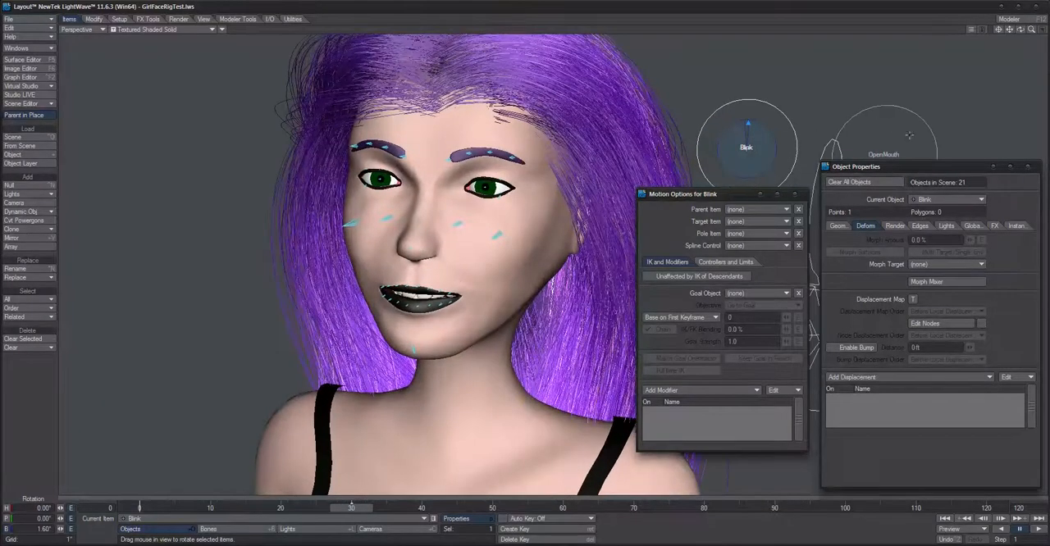
Step: Select the OpenMouth controller and test its bank rotation at frame 30
{"action": "left_click", "coordinate": [886, 152]}
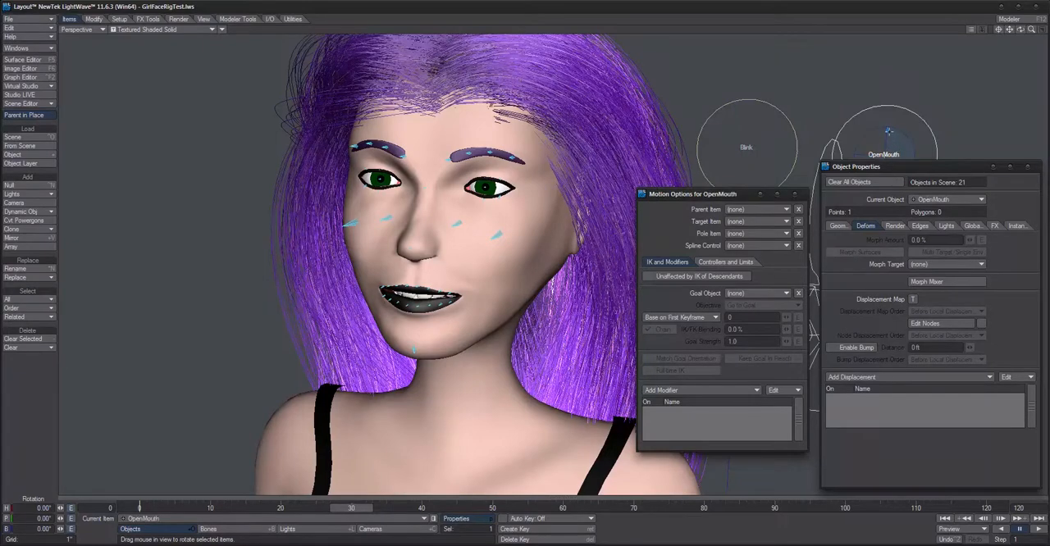
{"action": "mouse_move", "coordinate": [887, 131]}
{"action": "left_mouse_down"}
{"action": "mouse_move", "coordinate": [873, 134]}
{"action": "mouse_move", "coordinate": [886, 131]}
{"action": "left_mouse_up"}
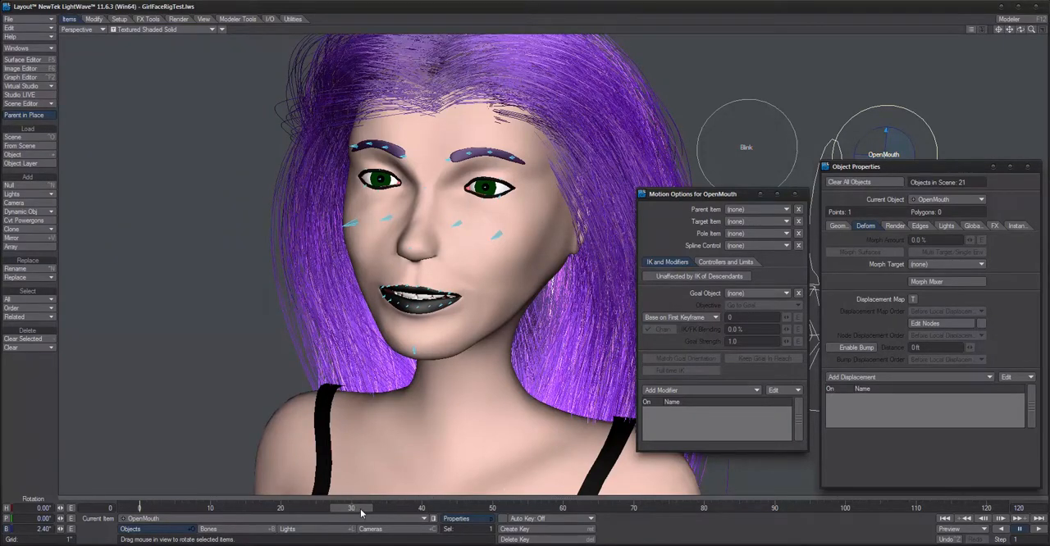
{"action": "mouse_move", "coordinate": [348, 515]}
{"action": "left_mouse_down"}
{"action": "mouse_move", "coordinate": [374, 516]}
{"action": "mouse_move", "coordinate": [351, 515]}
{"action": "left_mouse_up"}
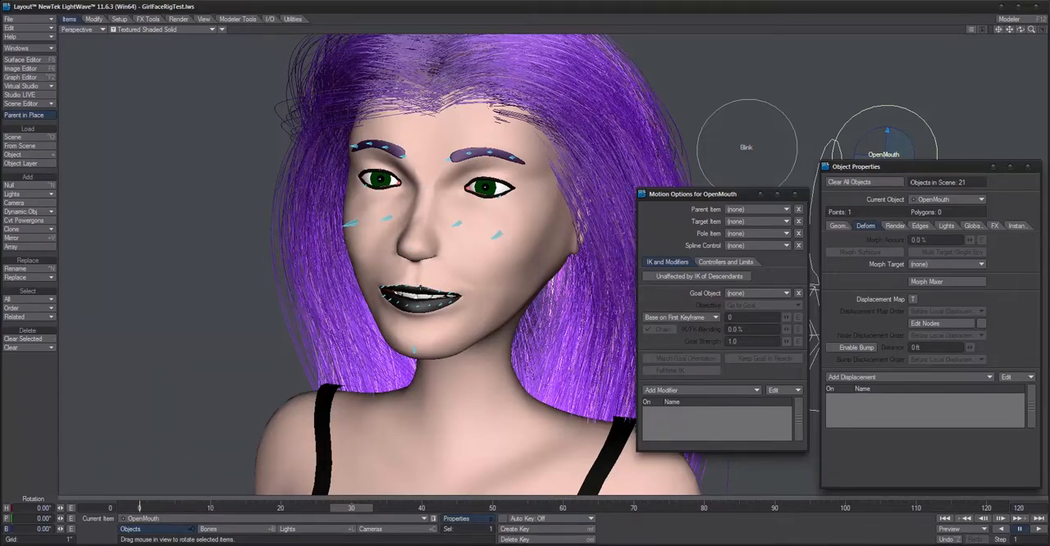
Step: Select the left middle upper-lip bone to view its motion modifiers, and reselect the OpenMouth controller
{"action": "left_click", "coordinate": [462, 292]}
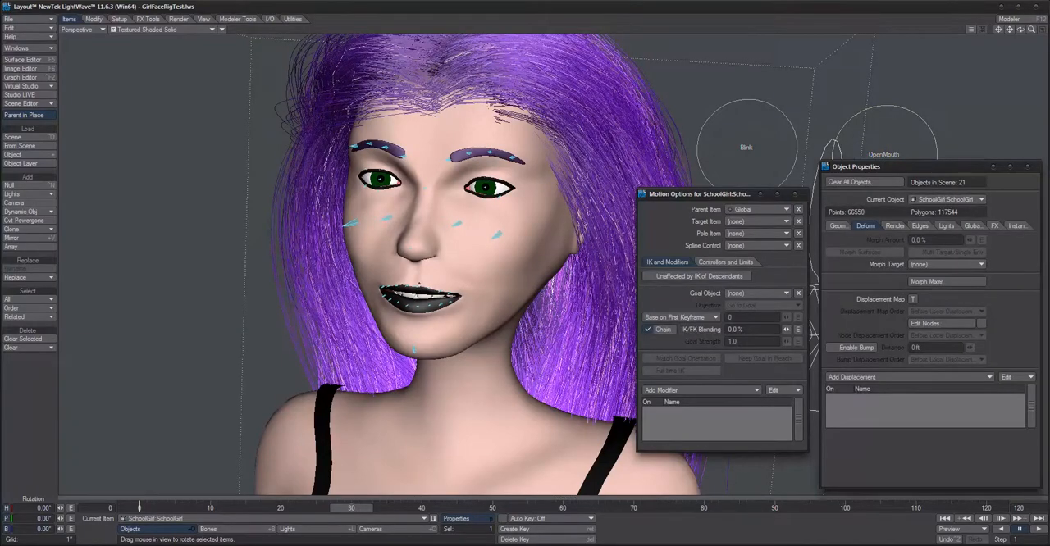
{"action": "left_click", "coordinate": [420, 287]}
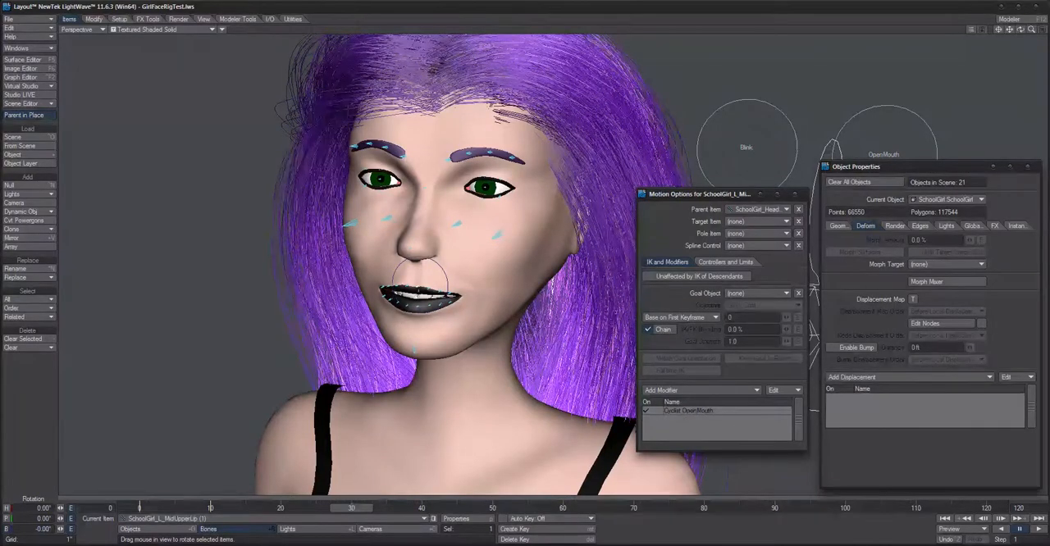
{"action": "scroll", "coordinate": [814, 207], "scroll_direction": "up", "scroll_amount": 4}
{"action": "scroll", "coordinate": [510, 249], "scroll_direction": "down", "scroll_amount": 2}
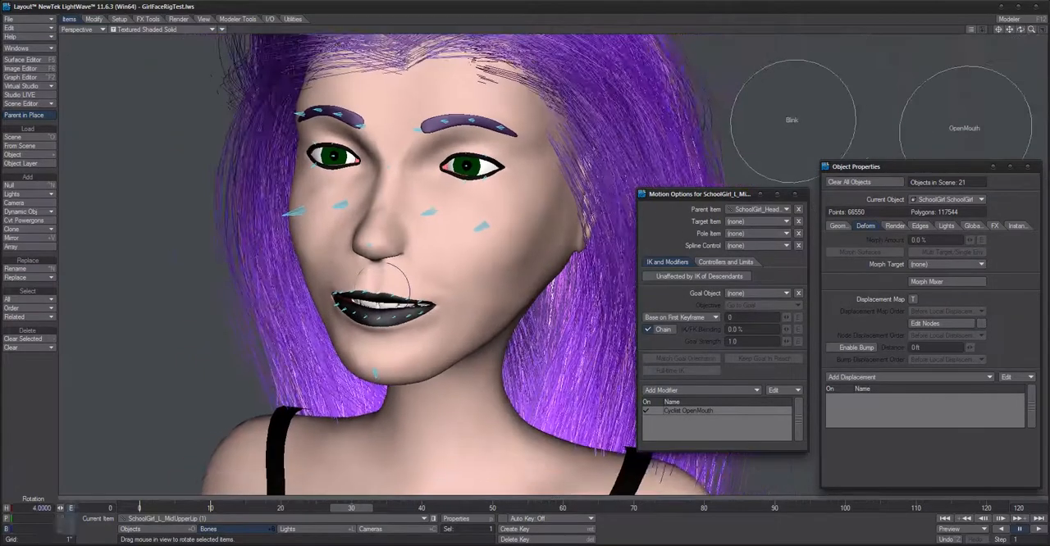
{"action": "key", "text": "Up"}
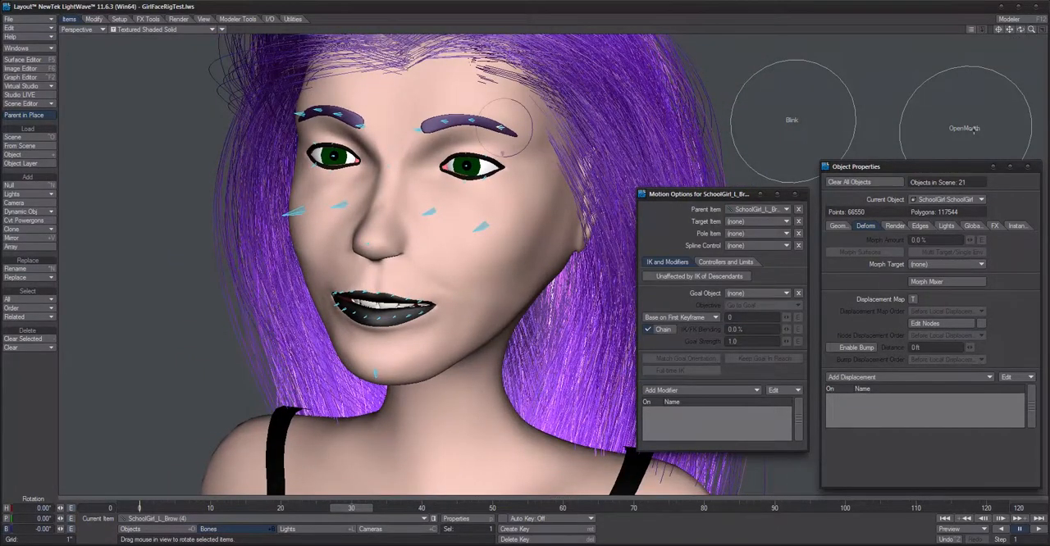
{"action": "left_click", "coordinate": [974, 128]}
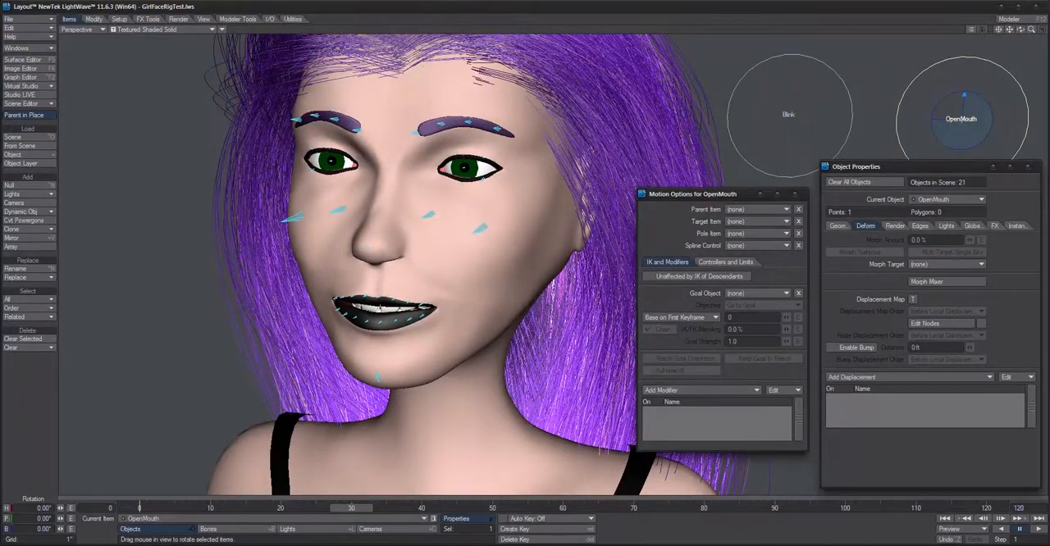
Step: Review the OpenMouth Cyclist modifier's cycle frames and controller range on the left middle upper-lip bone
{"action": "left_click", "coordinate": [382, 299]}
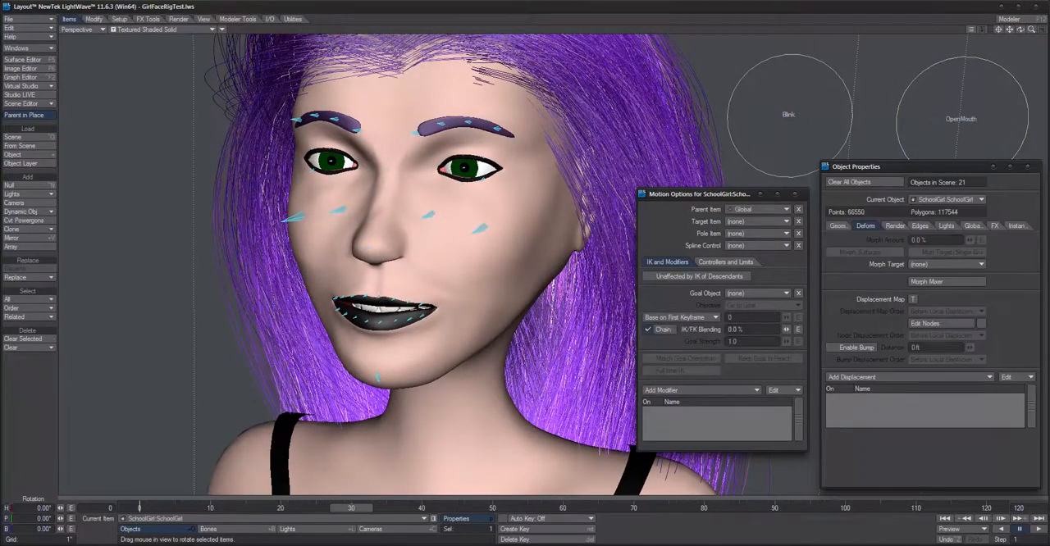
{"action": "left_click", "coordinate": [382, 299]}
{"action": "double_click", "coordinate": [710, 413]}
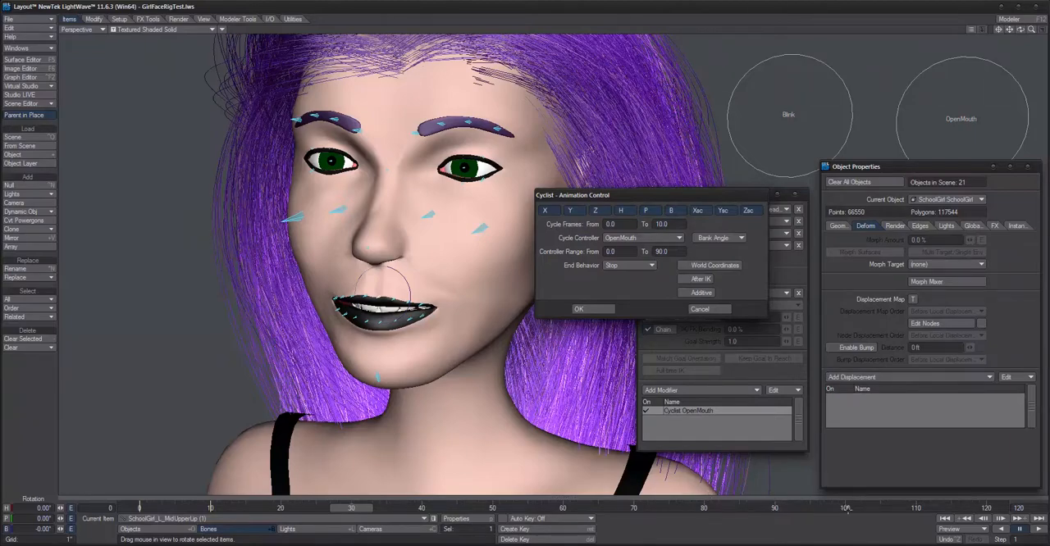
{"action": "left_click_drag", "start_coordinate": [664, 207], "coordinate": [671, 209]}
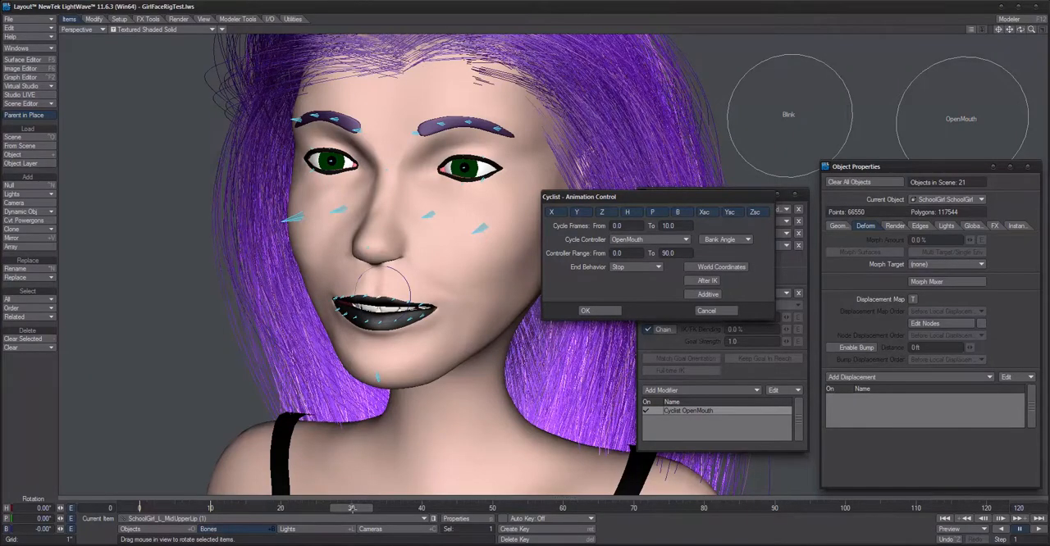
{"action": "left_click", "coordinate": [706, 311]}
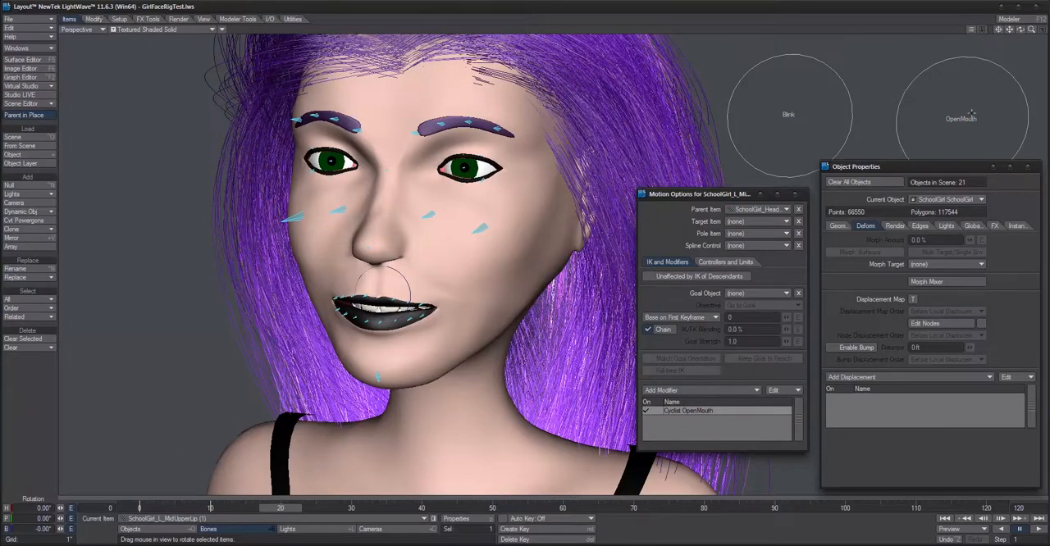
{"action": "double_click", "coordinate": [699, 413]}
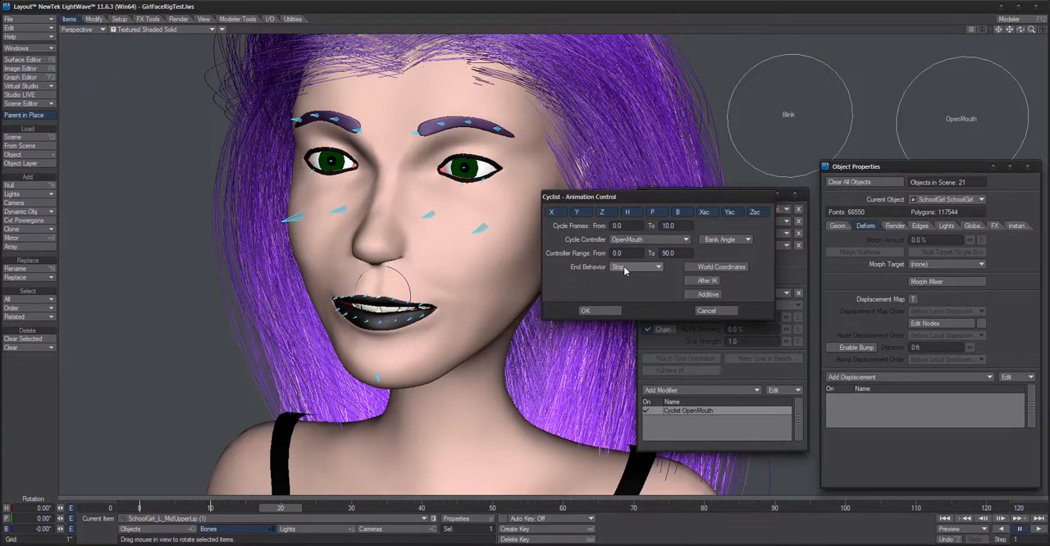
Step: Review the End Behavior options in the OpenMouth Cyclist settings and leave the dialog without changing anything
{"action": "left_click", "coordinate": [627, 270]}
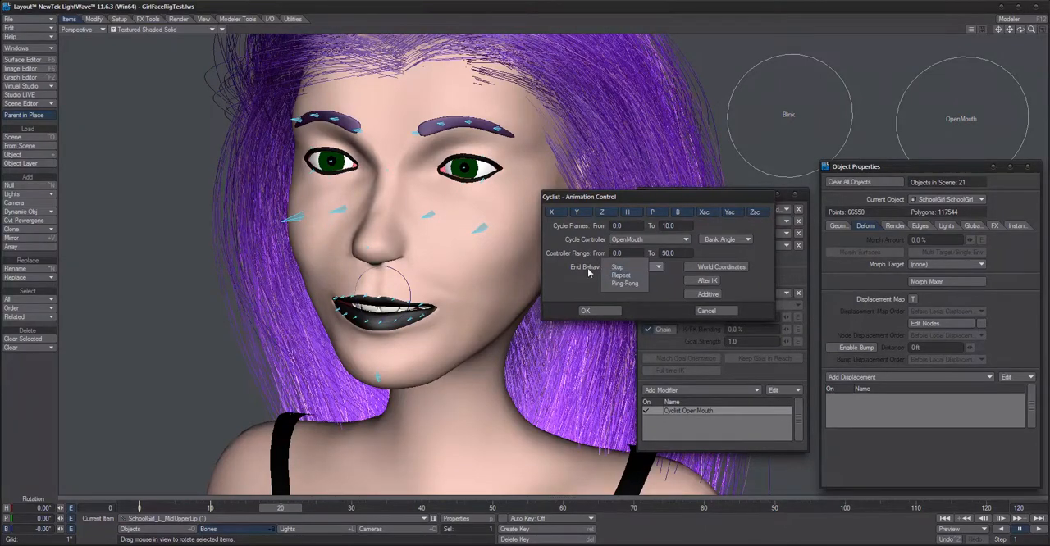
{"action": "left_click", "coordinate": [578, 279]}
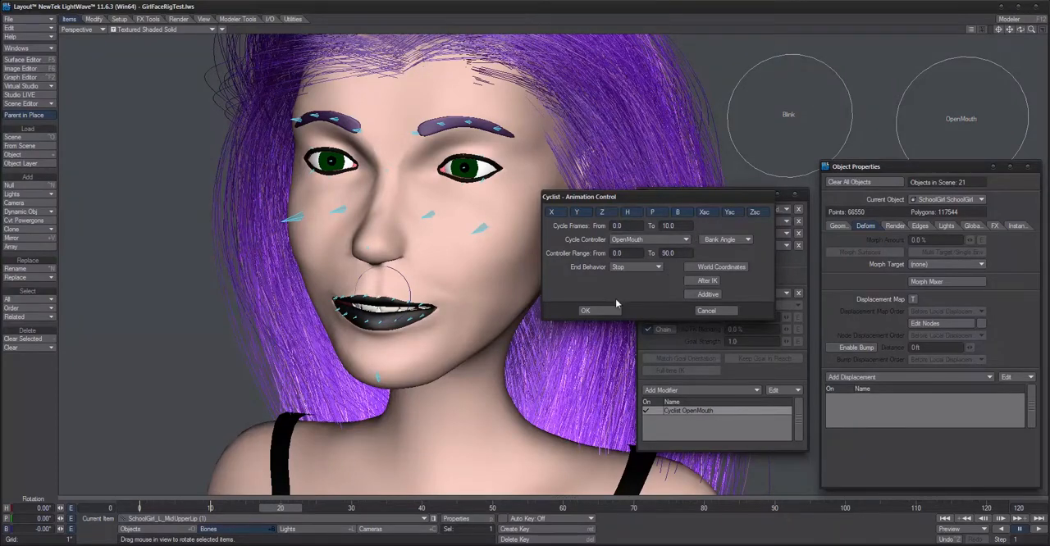
{"action": "left_click", "coordinate": [709, 311]}
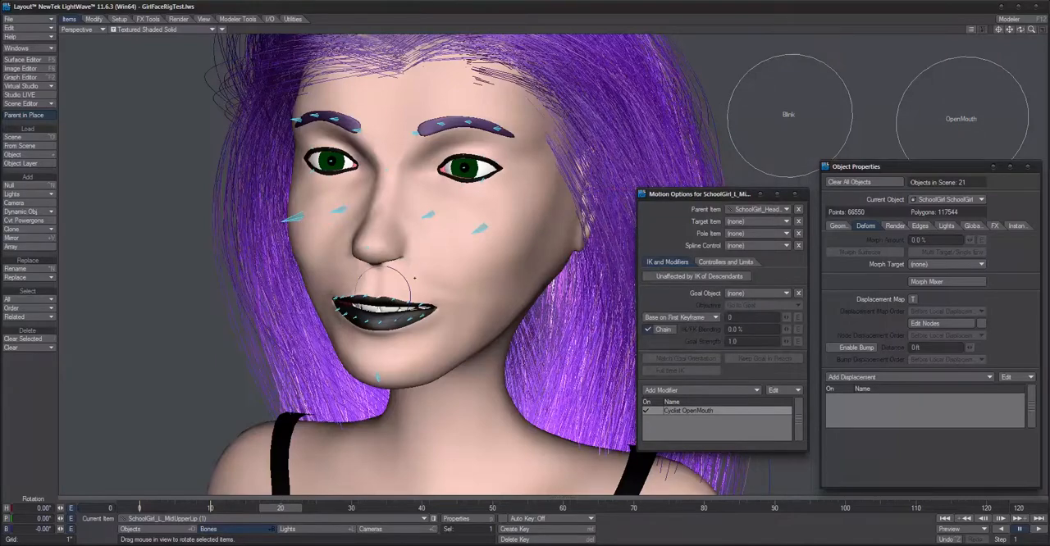
Step: Select the OpenMouth controller and rotate its bank to about 47.10° to open the mouth
{"action": "key", "text": "Up"}
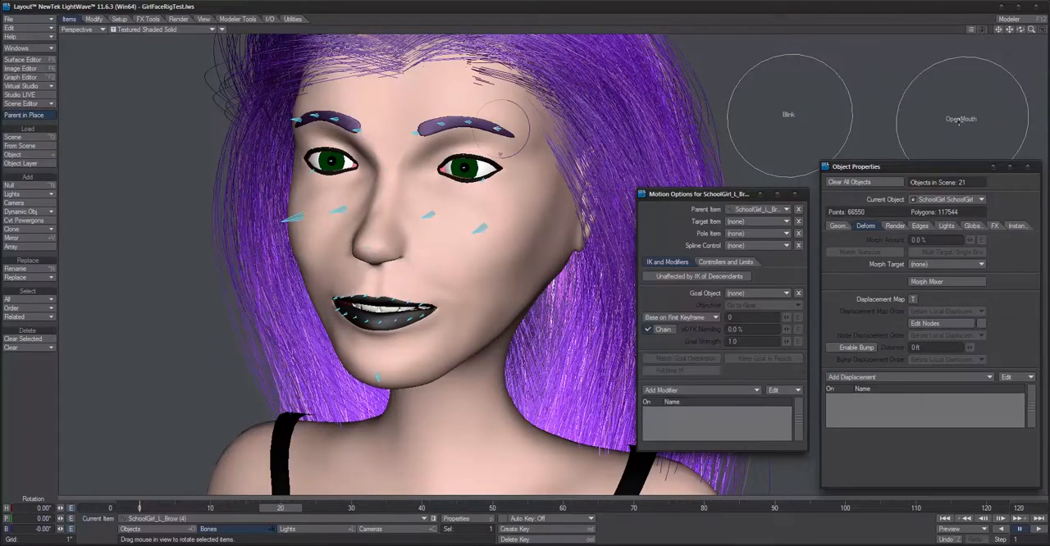
{"action": "left_click", "coordinate": [959, 119]}
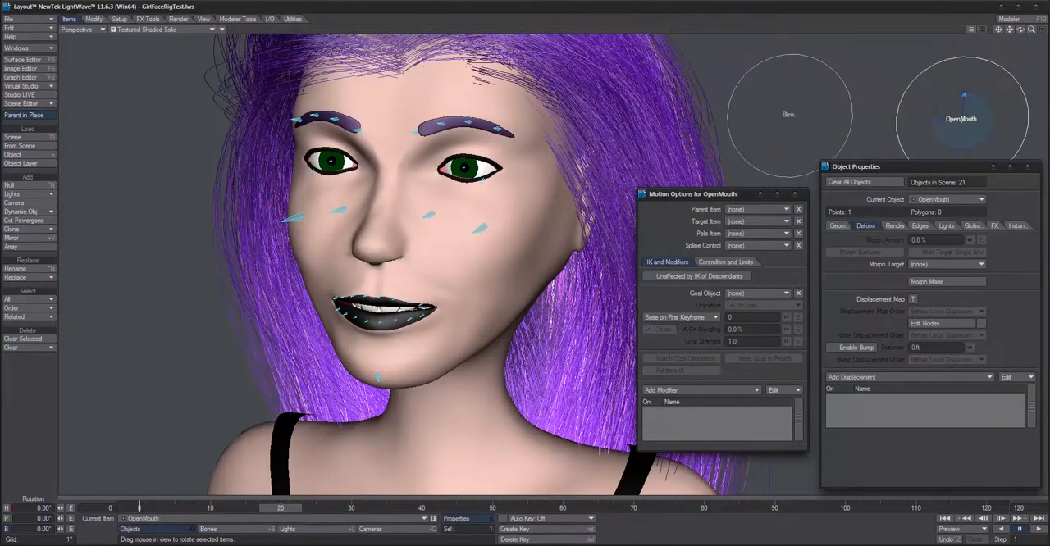
{"action": "right_click_drag", "start_coordinate": [624, 133], "coordinate": [539, 134]}
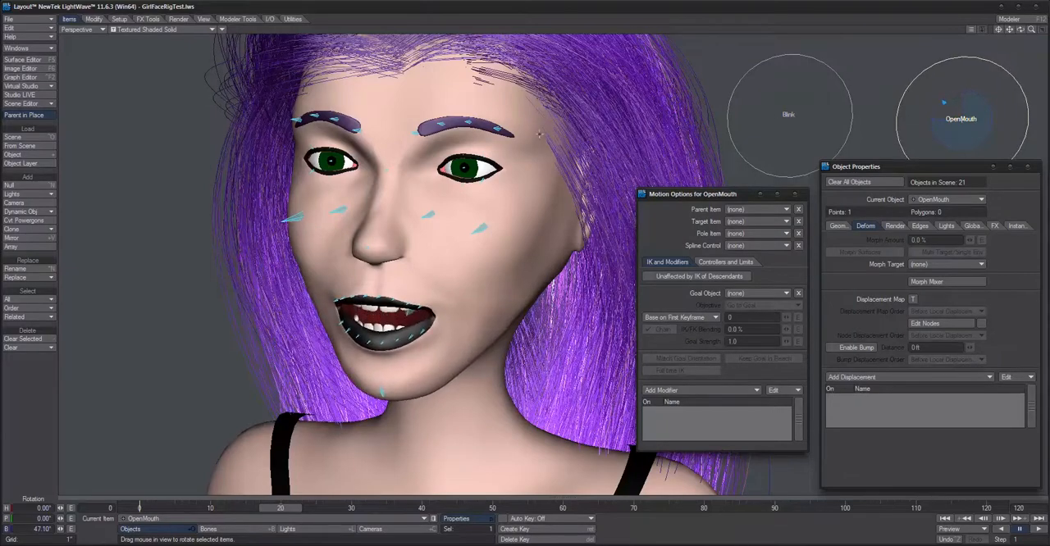
Step: Keep Textured Shaded Solid as the viewport shading and turn on Bone X-Ray
{"action": "left_click", "coordinate": [182, 30]}
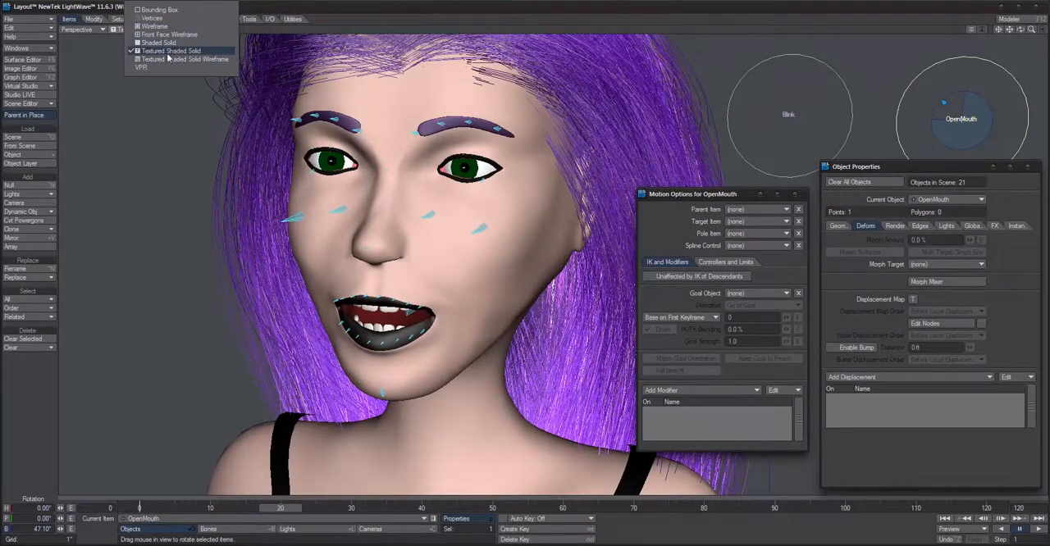
{"action": "left_click", "coordinate": [168, 52]}
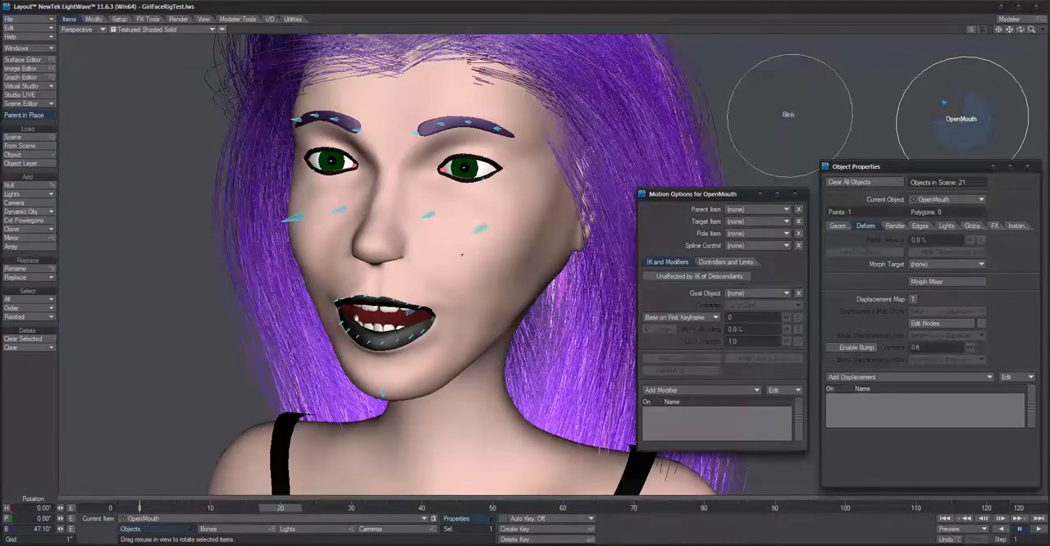
{"action": "scroll", "coordinate": [253, 53], "scroll_direction": "down", "scroll_amount": 2}
{"action": "left_click", "coordinate": [221, 35]}
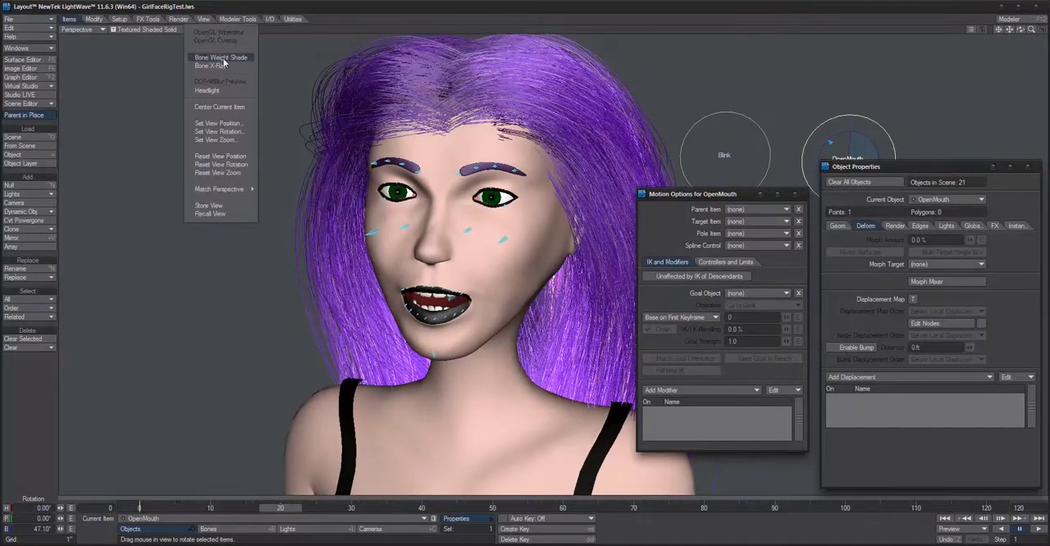
{"action": "left_click", "coordinate": [215, 68]}
Step: Frame the character's upper body and select the left shoulder bone
{"action": "left_click_drag", "start_coordinate": [427, 246], "coordinate": [354, 250], "text": "alt"}
{"action": "scroll", "coordinate": [369, 247], "scroll_direction": "down", "scroll_amount": 4}
{"action": "scroll", "coordinate": [346, 249], "scroll_direction": "down", "scroll_amount": 4}
{"action": "left_click_drag", "start_coordinate": [575, 384], "coordinate": [587, 347], "text": "alt"}
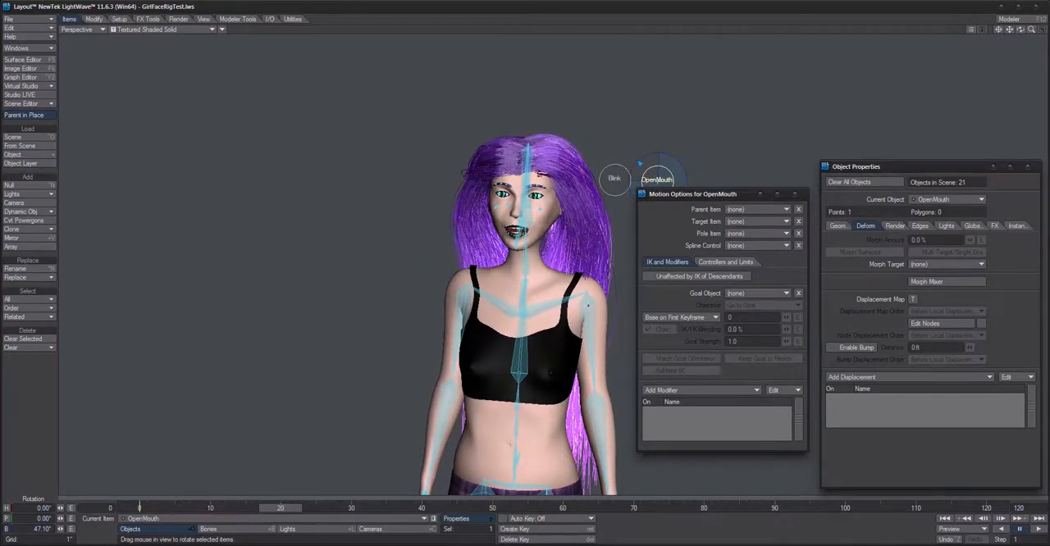
{"action": "left_click", "coordinate": [595, 305]}
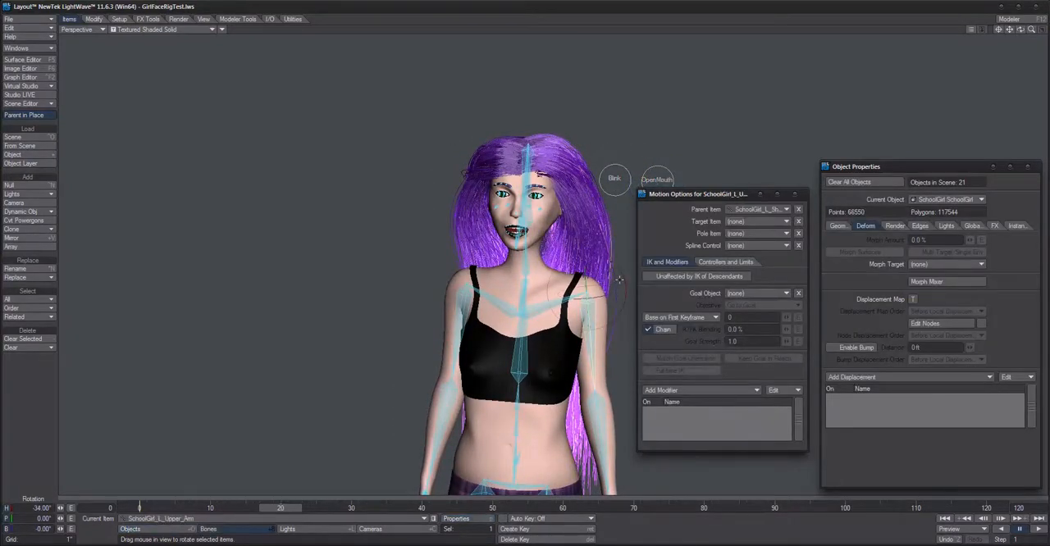
{"action": "mouse_move", "coordinate": [610, 302]}
{"action": "left_mouse_down", "text": "alt"}
{"action": "mouse_move", "coordinate": [574, 304]}
{"action": "mouse_move", "coordinate": [623, 303]}
{"action": "left_mouse_up", "text": "alt"}
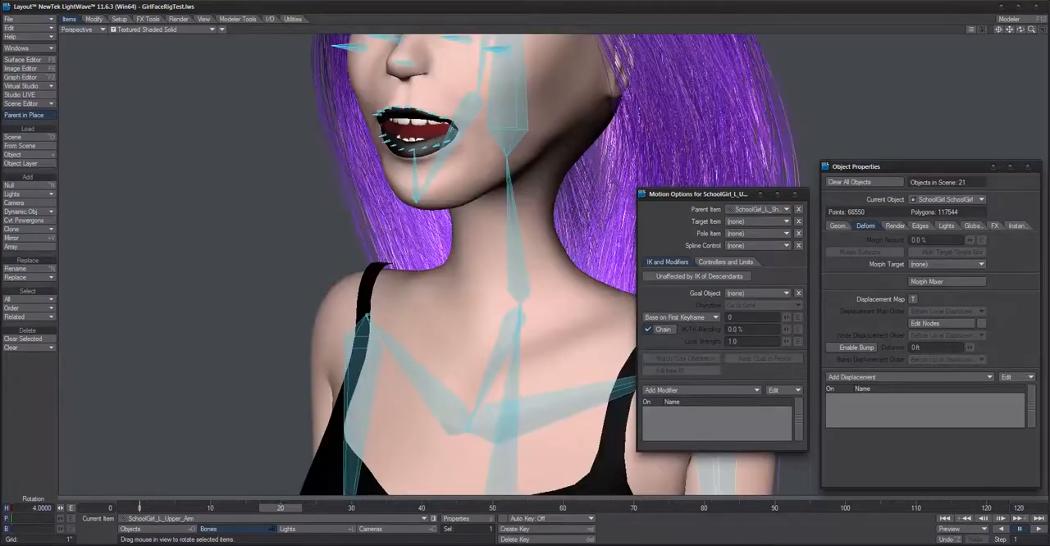
{"action": "left_click_drag", "start_coordinate": [525, 340], "coordinate": [430, 313], "text": "alt+shift"}
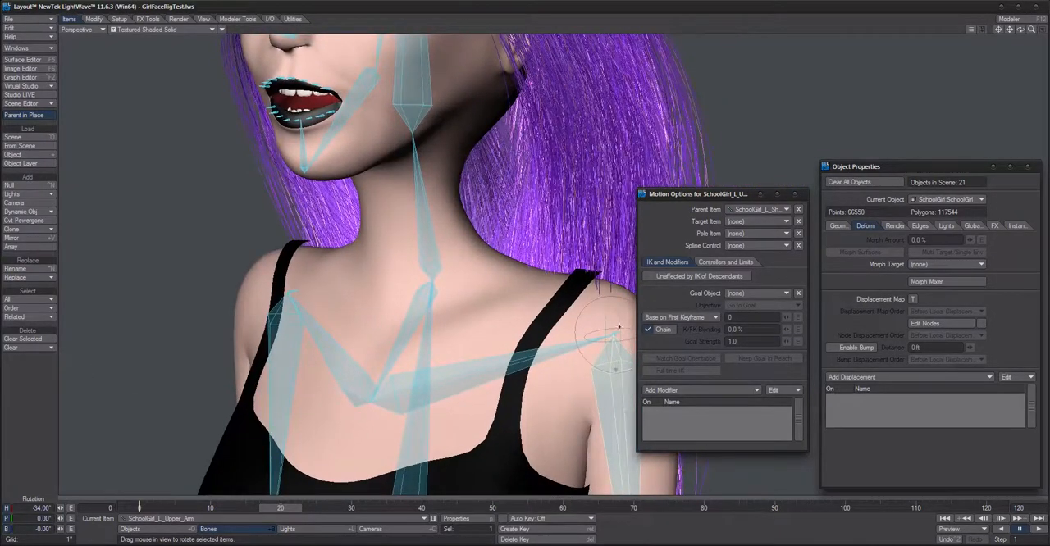
{"action": "left_click", "coordinate": [621, 341]}
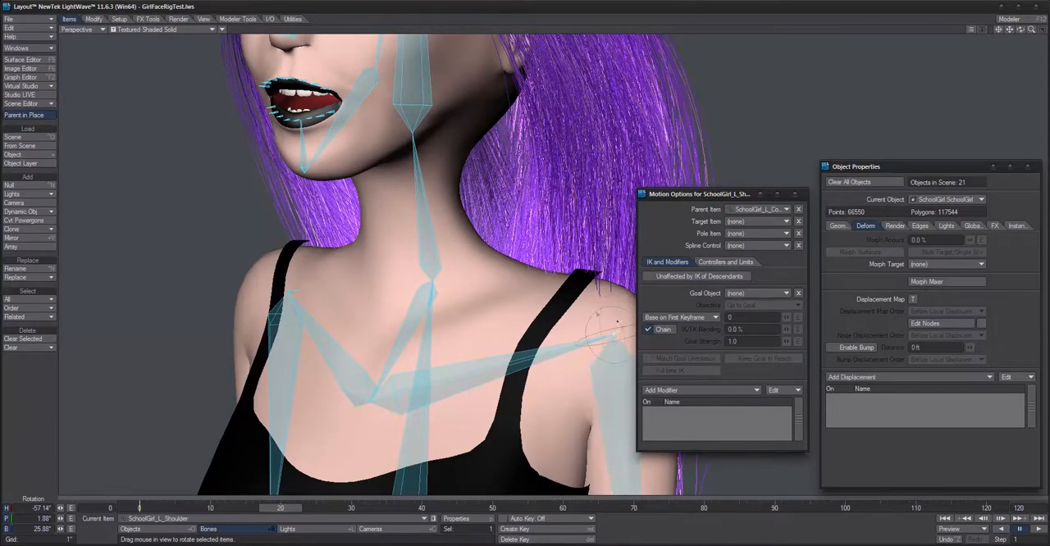
Step: Close the Motion Options and rotate the left shoulder bone's bank to about 55.58° to raise the arm
{"action": "scroll", "coordinate": [618, 323], "scroll_direction": "down", "scroll_amount": 3}
{"action": "left_click_drag", "start_coordinate": [610, 359], "coordinate": [610, 335], "text": "alt+shift"}
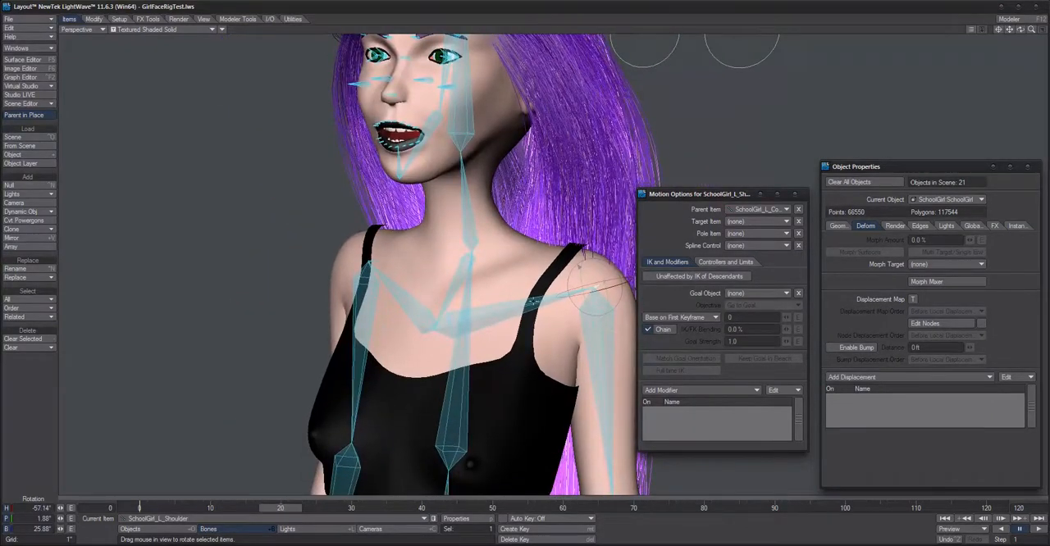
{"action": "left_click", "coordinate": [795, 194]}
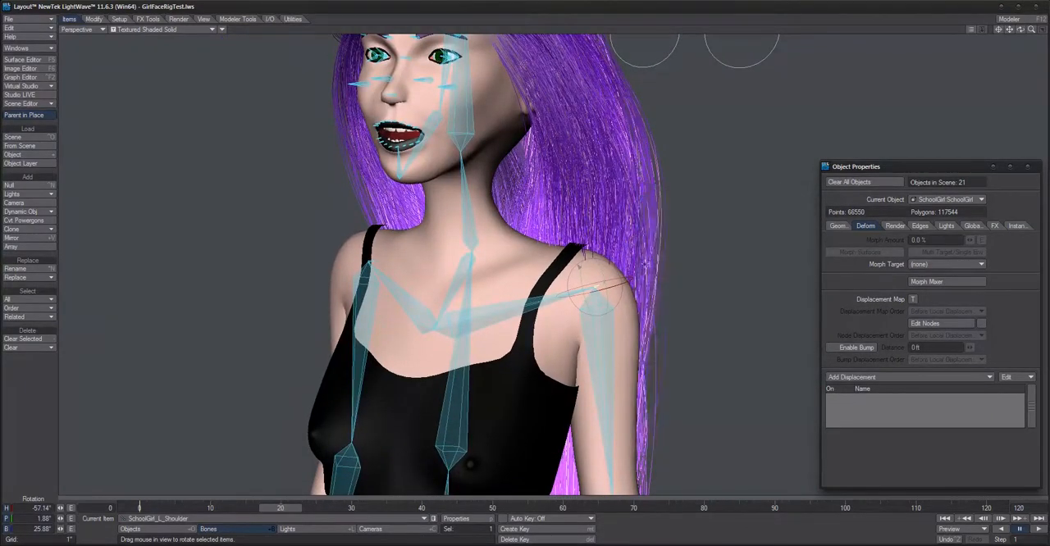
{"action": "left_click_drag", "start_coordinate": [656, 311], "coordinate": [722, 320], "text": "alt"}
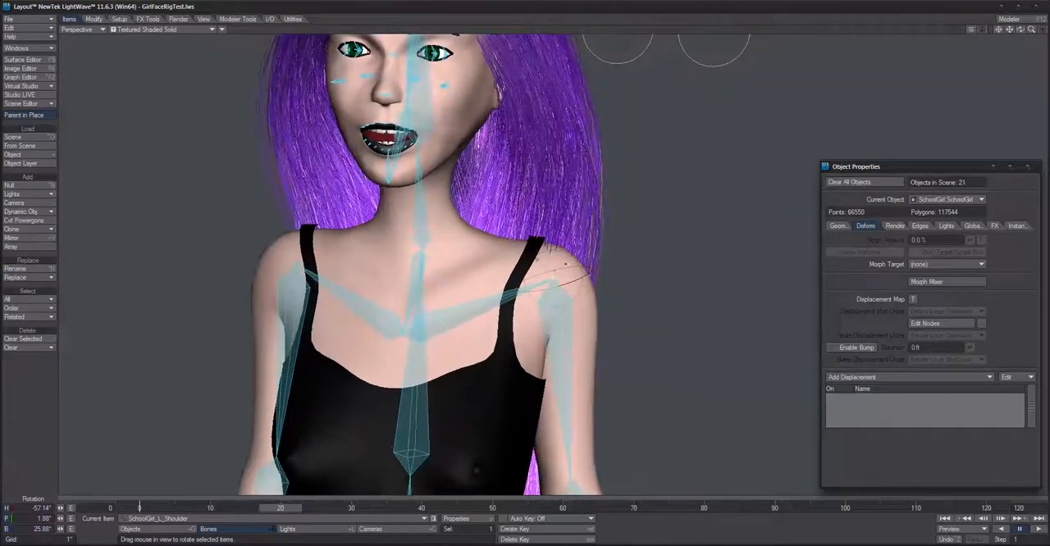
{"action": "left_click_drag", "start_coordinate": [558, 307], "coordinate": [648, 291]}
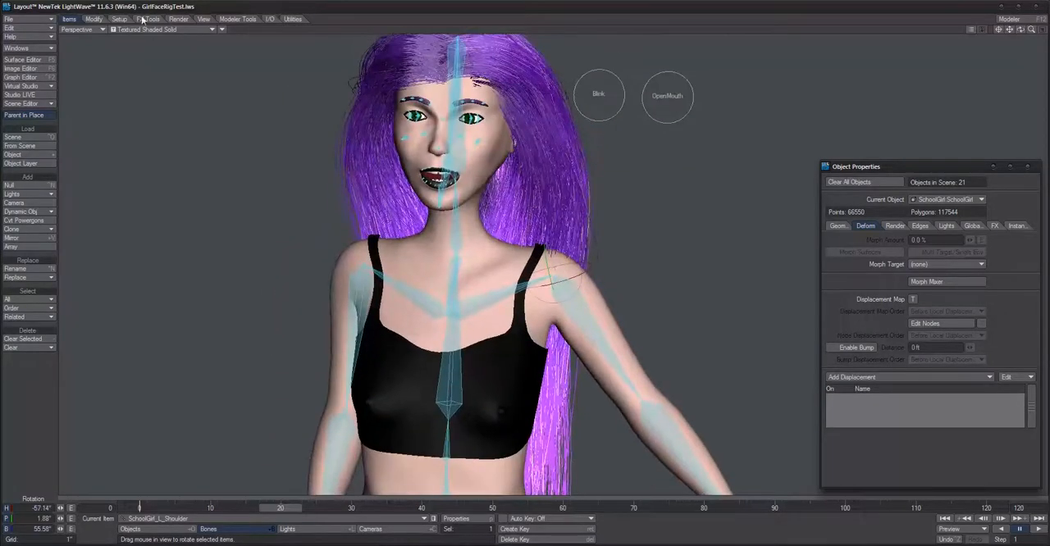
Step: Turn off Bone X-Ray and lower the left arm by rotating the shoulder bone to a bank of about 34.88°
{"action": "left_click", "coordinate": [224, 31]}
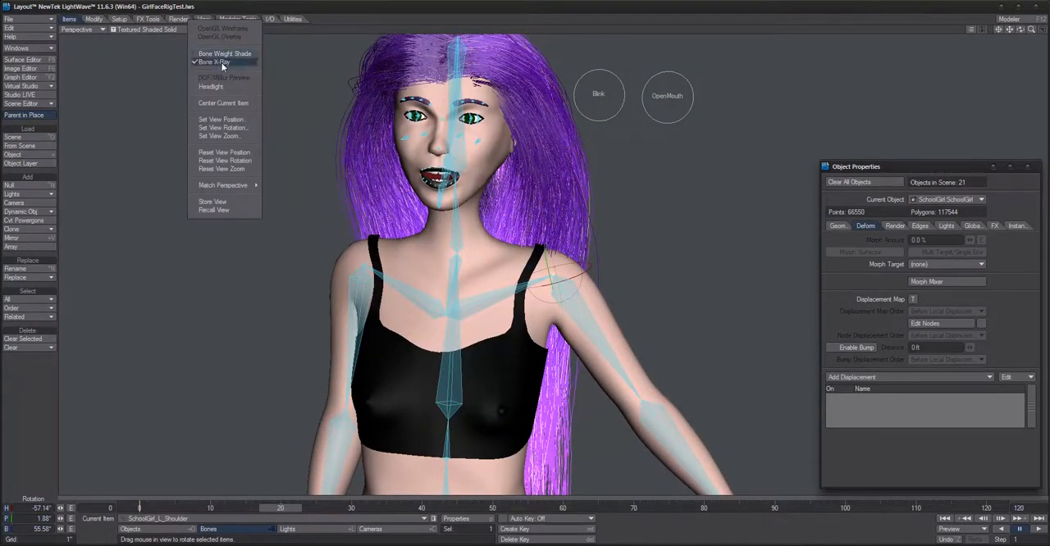
{"action": "left_click", "coordinate": [223, 63]}
{"action": "left_click_drag", "start_coordinate": [636, 292], "coordinate": [590, 278], "text": "alt"}
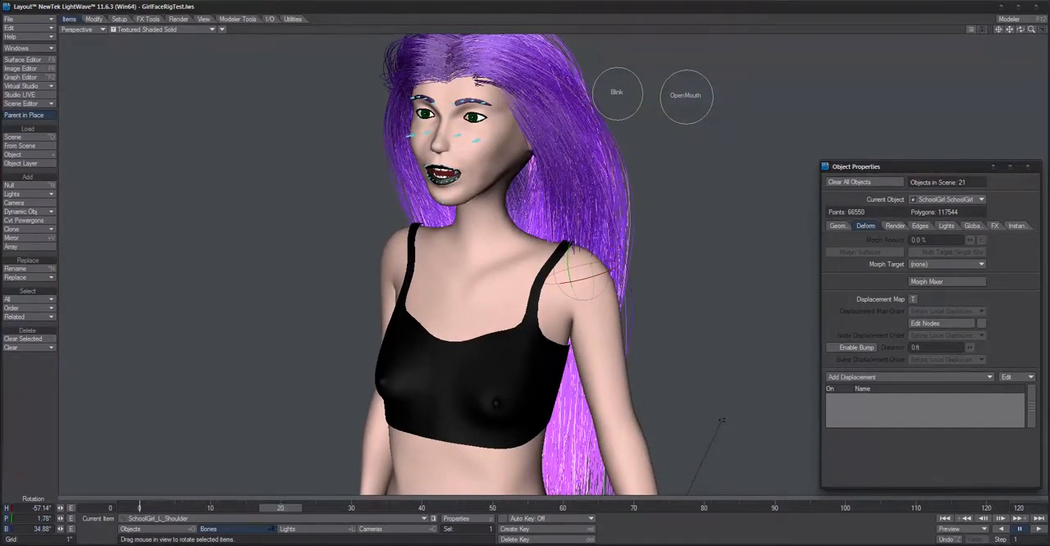
{"action": "left_click_drag", "start_coordinate": [459, 180], "coordinate": [310, 100], "text": "alt"}
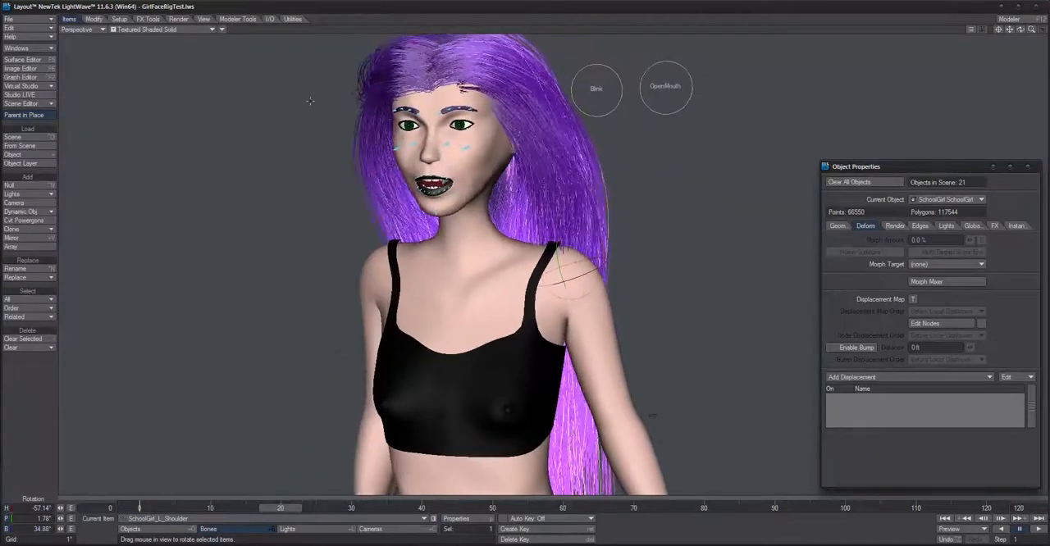
Step: Turn Bone X-Ray on again and open the Scene Editor beside the viewport
{"action": "left_click", "coordinate": [221, 30]}
{"action": "left_click", "coordinate": [222, 65]}
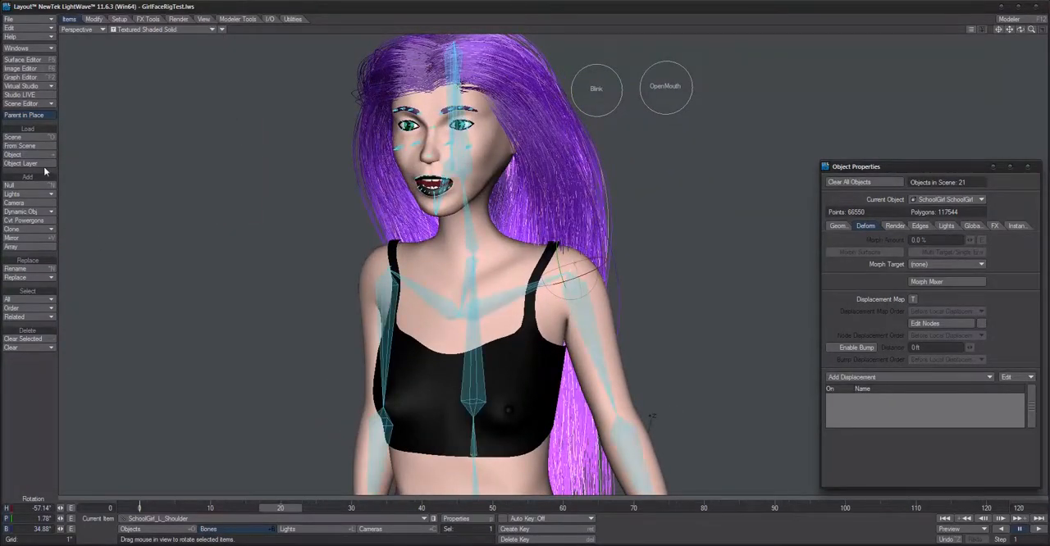
{"action": "left_click", "coordinate": [22, 104]}
{"action": "left_click_drag", "start_coordinate": [1049, 54], "coordinate": [1035, 20]}
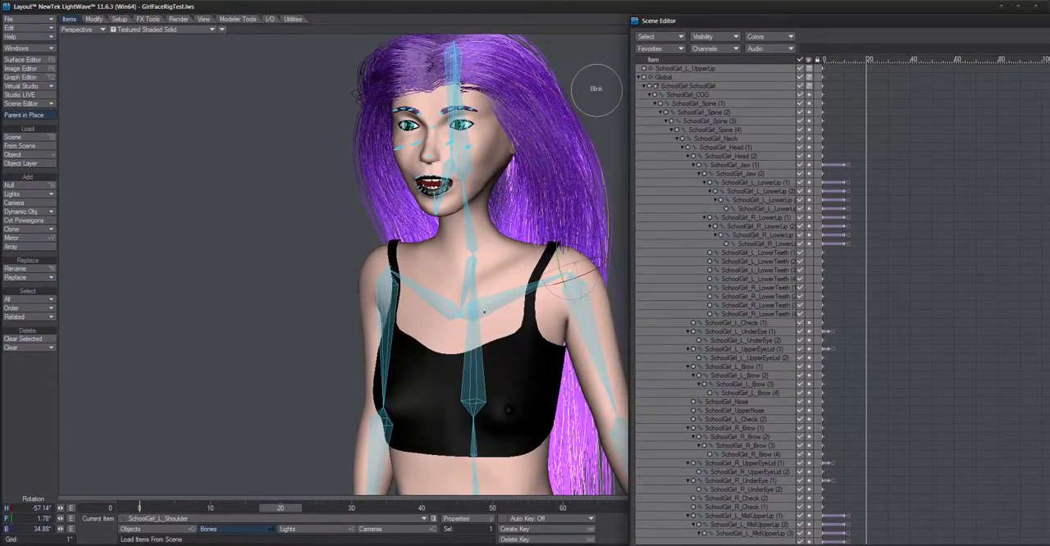
Step: Find the left and right armpit bones in the Scene Editor's item list and select both
{"action": "left_click_drag", "start_coordinate": [477, 317], "coordinate": [476, 316]}
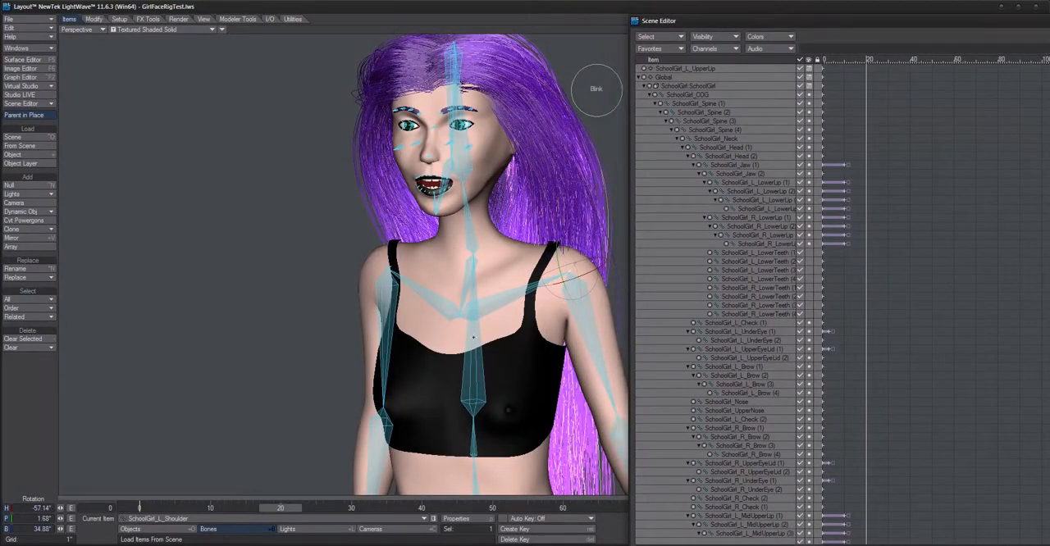
{"action": "left_click", "coordinate": [716, 129]}
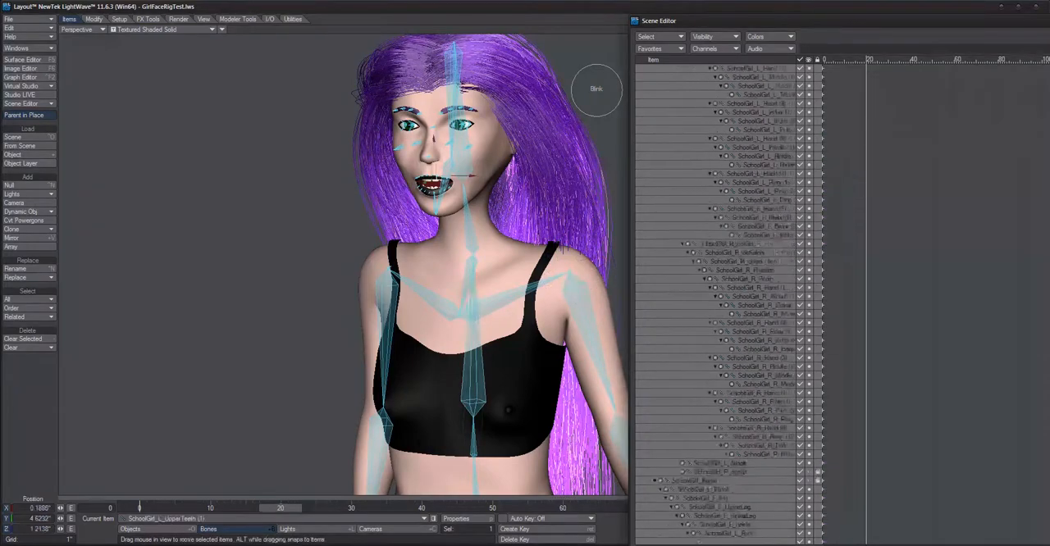
{"action": "scroll", "coordinate": [813, 330], "scroll_direction": "down", "scroll_amount": 9}
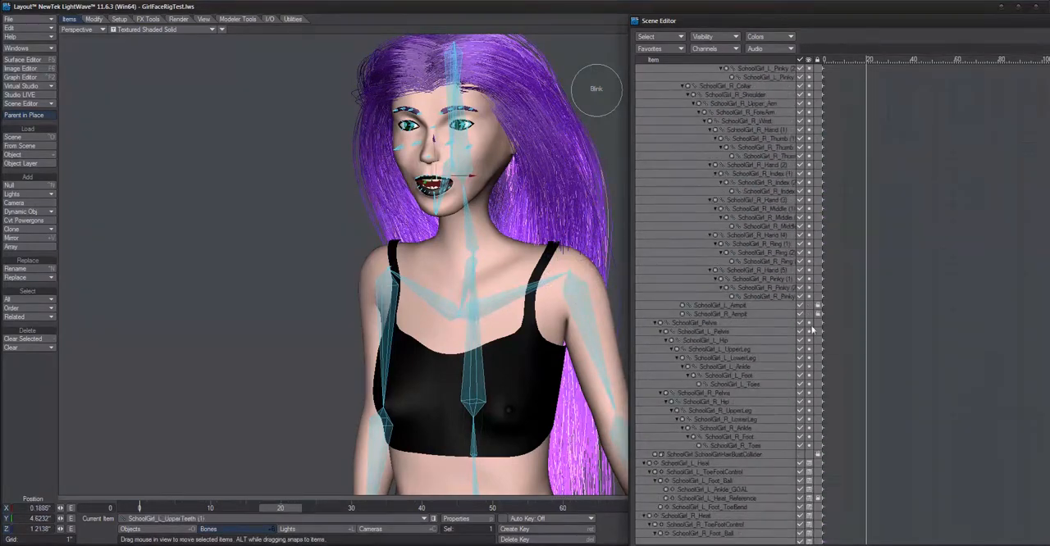
{"action": "left_click", "coordinate": [731, 305]}
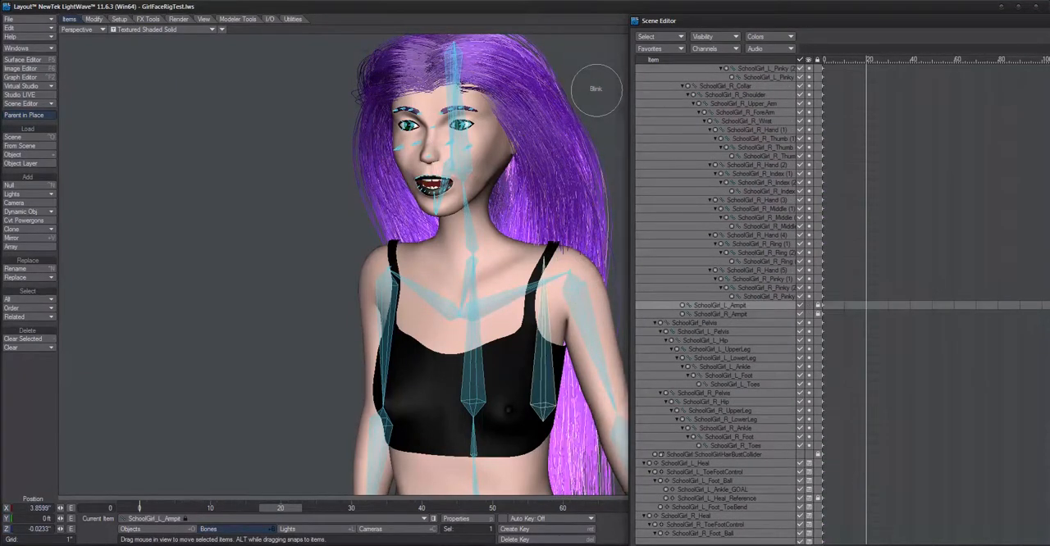
{"action": "left_click_drag", "start_coordinate": [514, 388], "coordinate": [577, 400], "text": "alt"}
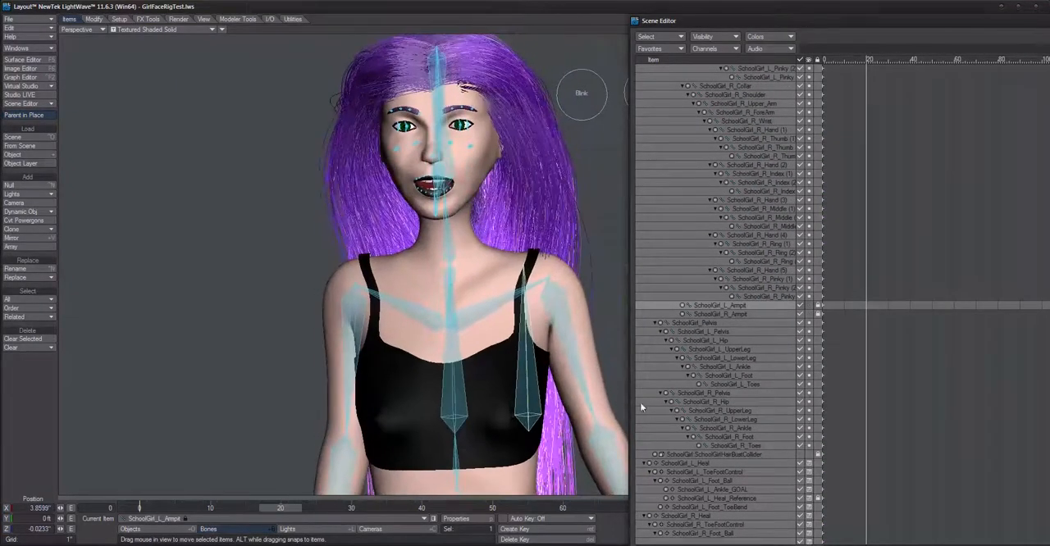
{"action": "left_click", "coordinate": [721, 314]}
{"action": "left_click", "coordinate": [721, 306], "text": "ctrl"}
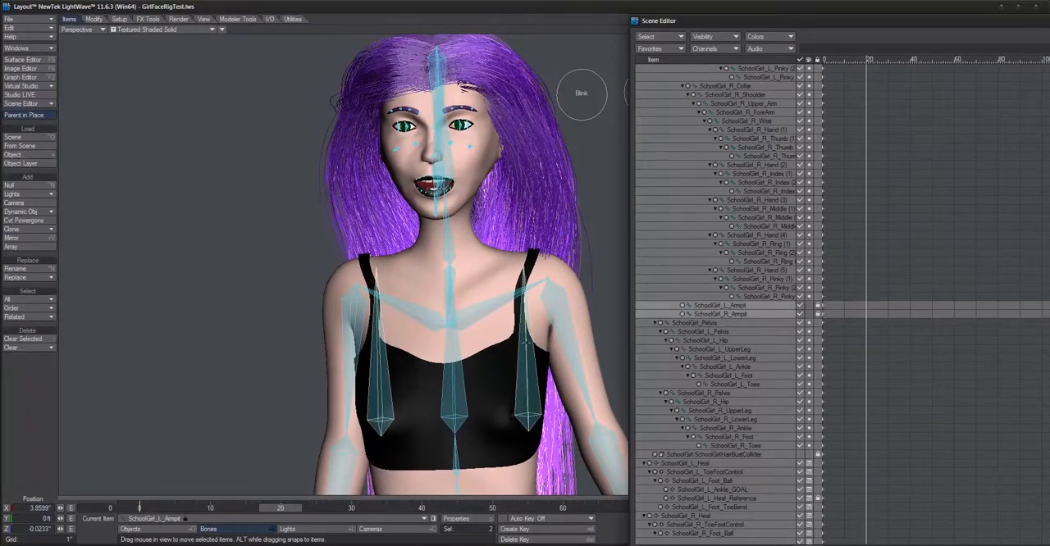
Step: Select only the left armpit bone and examine its placement next to the arm
{"action": "left_click", "coordinate": [558, 308]}
{"action": "mouse_move", "coordinate": [558, 308]}
{"action": "left_mouse_down", "text": "alt"}
{"action": "mouse_move", "coordinate": [607, 298]}
{"action": "mouse_move", "coordinate": [510, 306]}
{"action": "mouse_move", "coordinate": [549, 305]}
{"action": "left_mouse_up", "text": "alt"}
{"action": "left_click", "coordinate": [715, 307]}
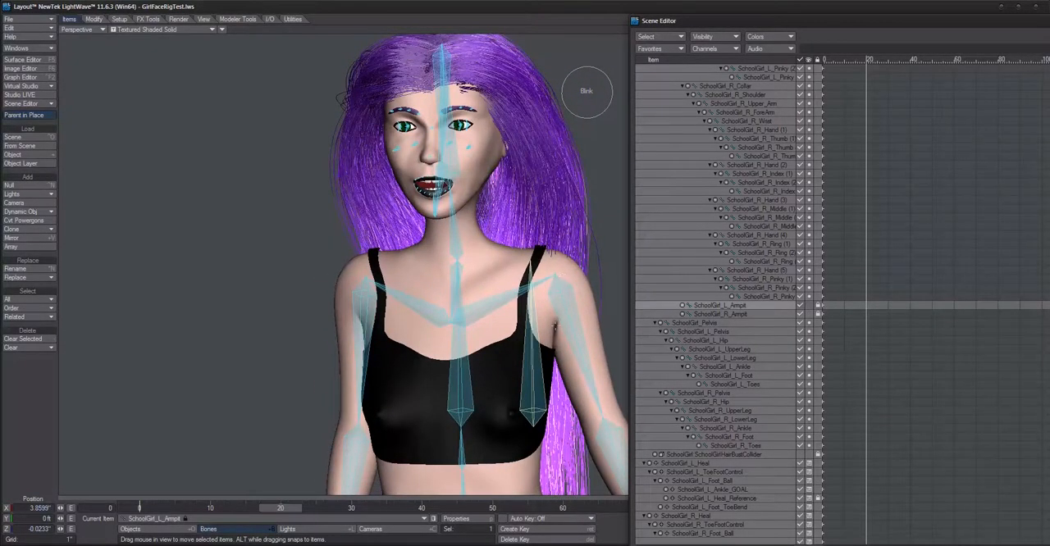
{"action": "left_click_drag", "start_coordinate": [557, 387], "coordinate": [535, 357], "text": "alt"}
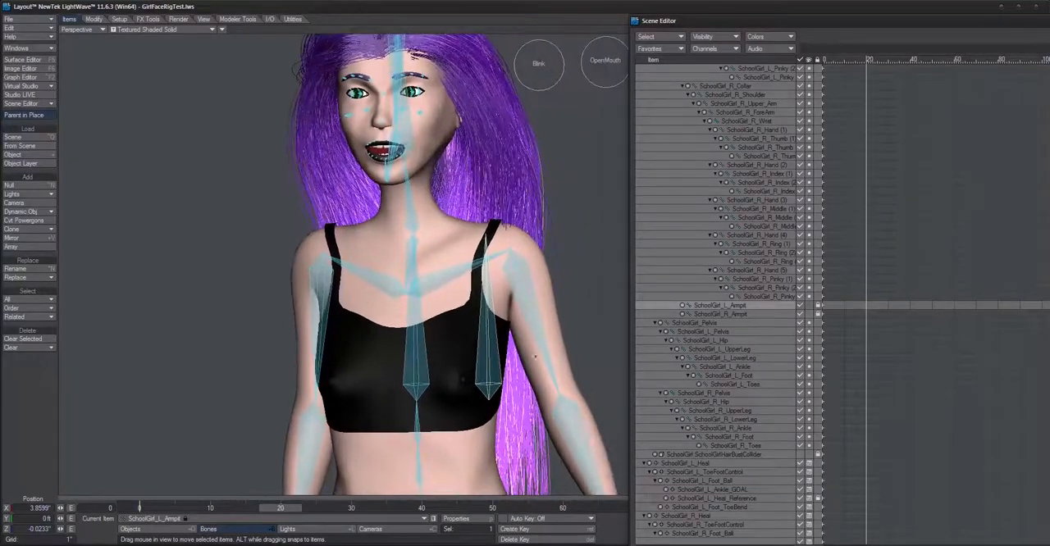
Step: Rotate the left shoulder bone to raise the arm, and reselect the left armpit bone to view it from the side
{"action": "left_click", "coordinate": [511, 250]}
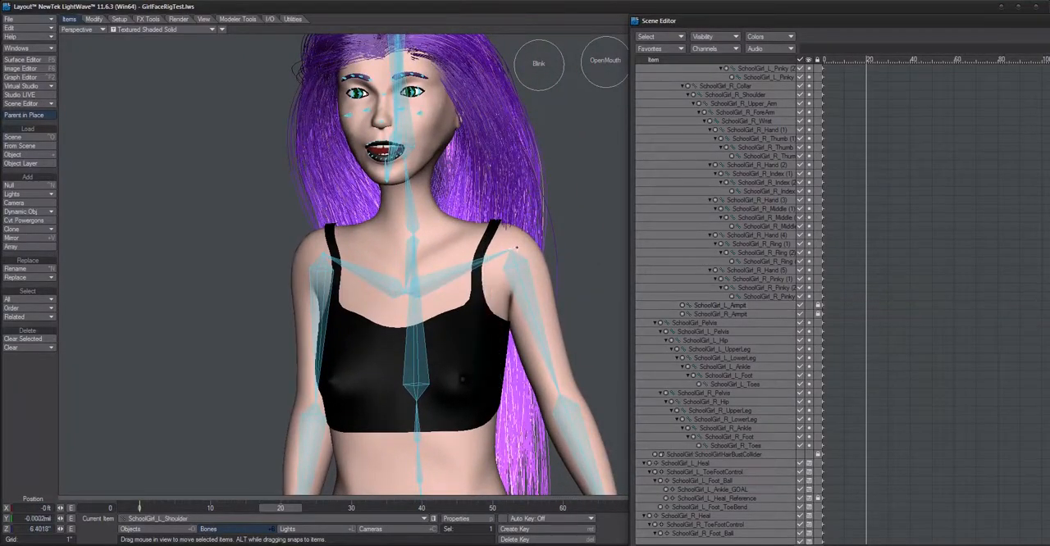
{"action": "key", "text": "y"}
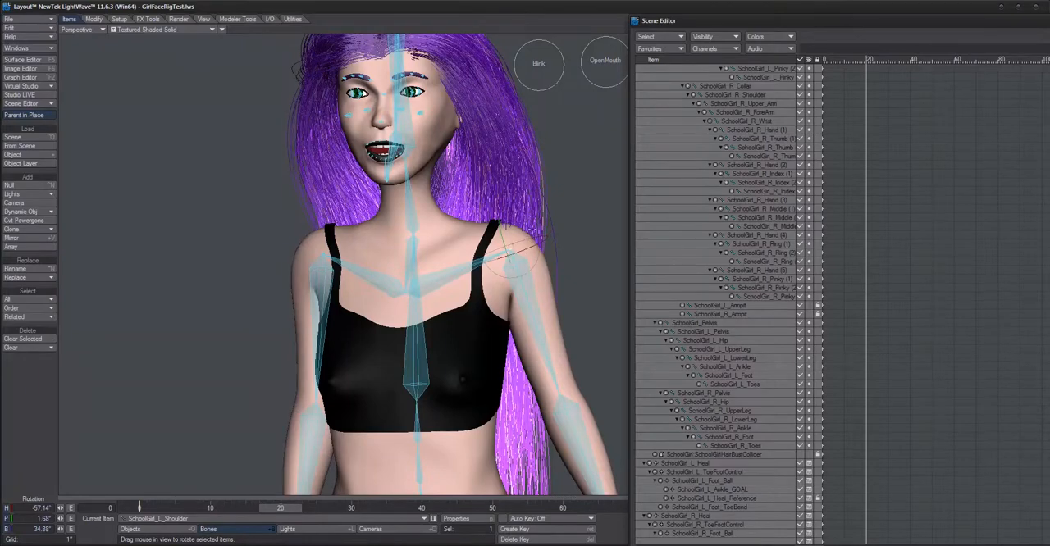
{"action": "left_click_drag", "start_coordinate": [551, 275], "coordinate": [546, 248]}
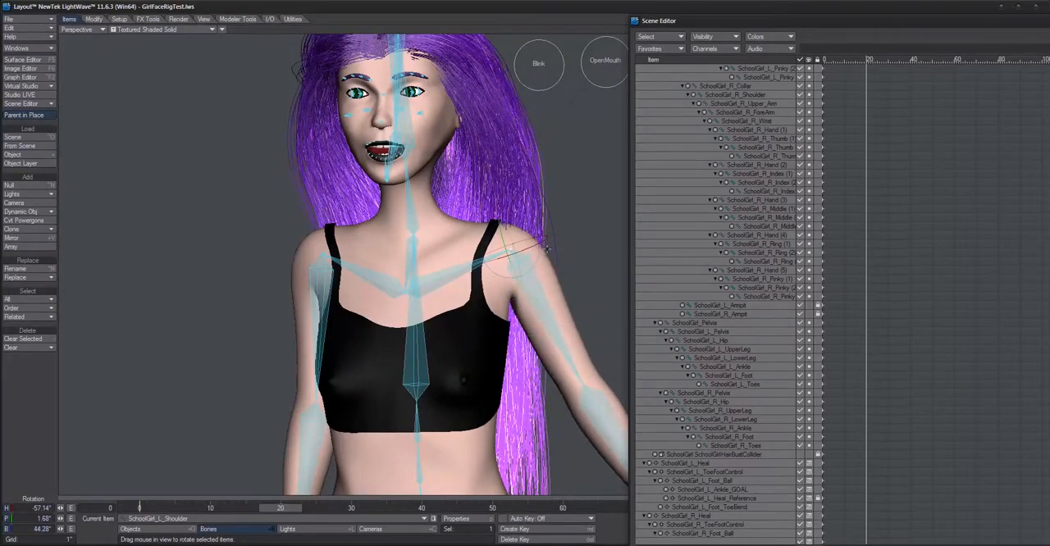
{"action": "left_click", "coordinate": [722, 305]}
{"action": "left_click_drag", "start_coordinate": [448, 406], "coordinate": [466, 425], "text": "alt"}
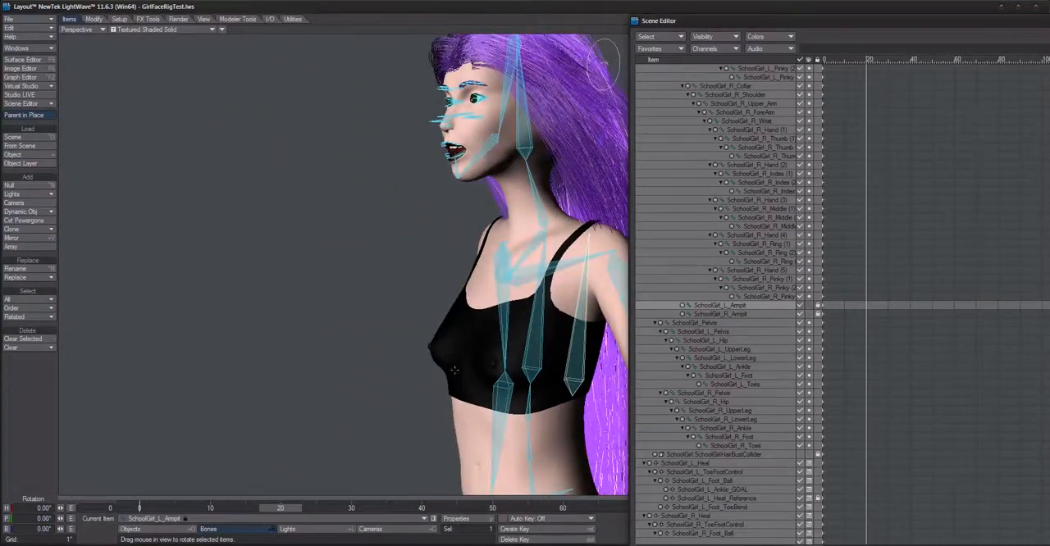
Step: Select the SchoolGirl_COG bone and move it down to about -4.65 inches on Y, lowering the body into a crouch
{"action": "left_click_drag", "start_coordinate": [455, 370], "coordinate": [512, 346], "text": "alt"}
{"action": "scroll", "coordinate": [512, 346], "scroll_direction": "down", "scroll_amount": 3}
{"action": "left_click_drag", "start_coordinate": [510, 443], "coordinate": [508, 407], "text": "alt+shift"}
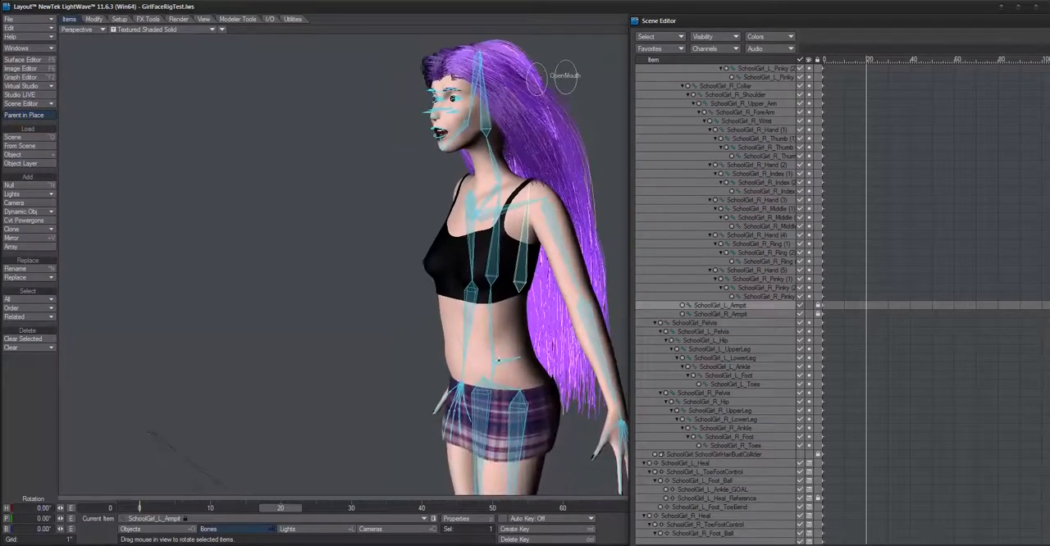
{"action": "left_click", "coordinate": [498, 360]}
{"action": "key", "text": "t"}
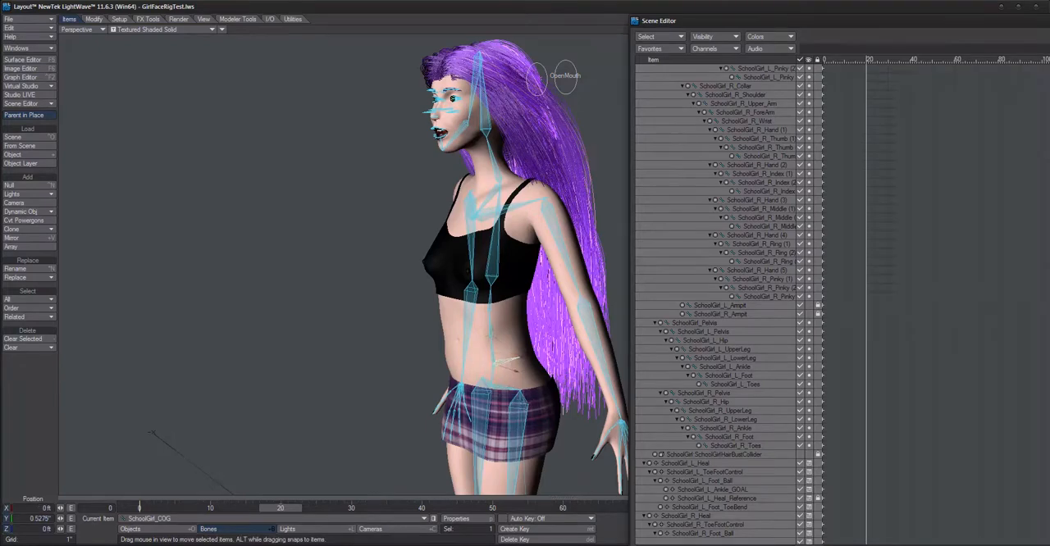
{"action": "left_click_drag", "start_coordinate": [501, 361], "coordinate": [525, 355], "text": "alt"}
{"action": "left_click_drag", "start_coordinate": [495, 321], "coordinate": [381, 234]}
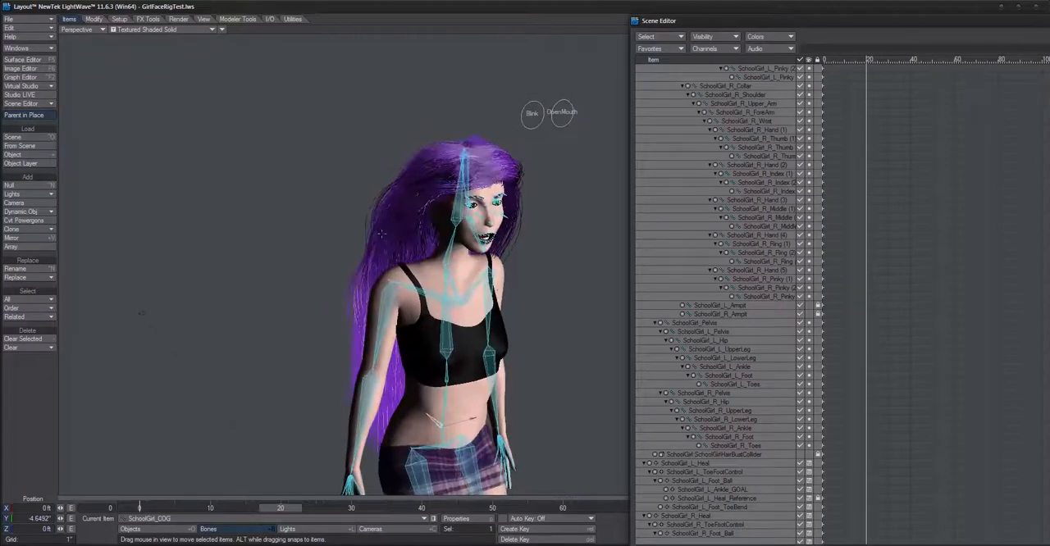
Step: Turn off Bone X-Ray and inspect the bent legs and the controllers around the feet
{"action": "left_click", "coordinate": [222, 30]}
{"action": "left_click", "coordinate": [221, 66]}
{"action": "scroll", "coordinate": [484, 312], "scroll_direction": "down", "scroll_amount": 5}
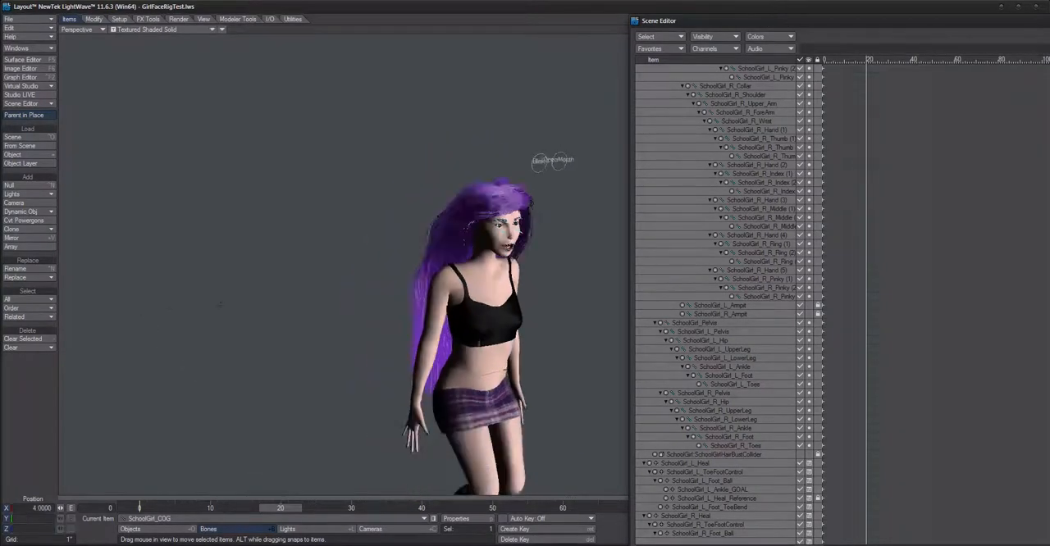
{"action": "scroll", "coordinate": [503, 438], "scroll_direction": "up", "scroll_amount": 5}
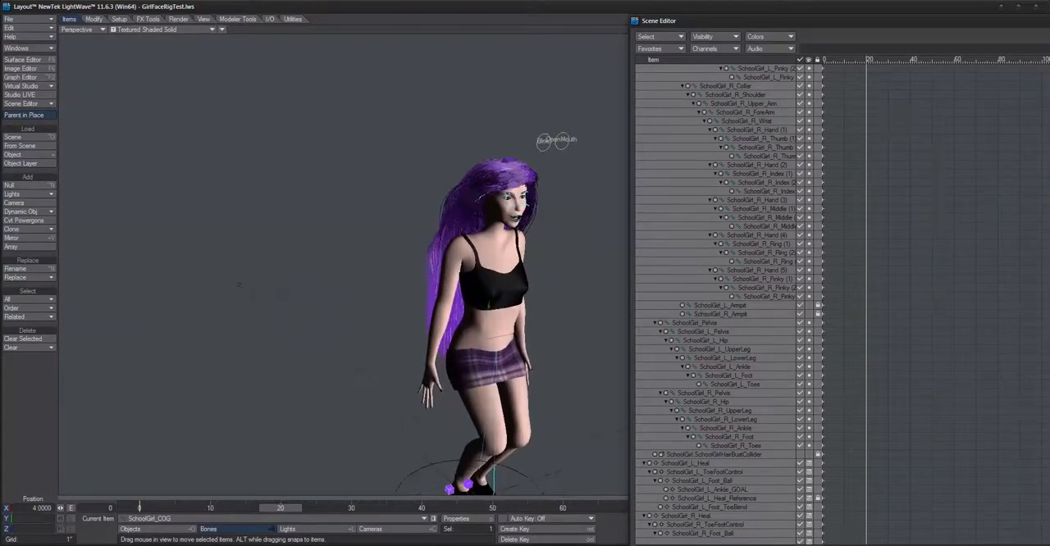
{"action": "left_click_drag", "start_coordinate": [533, 495], "coordinate": [529, 434], "text": "alt+shift"}
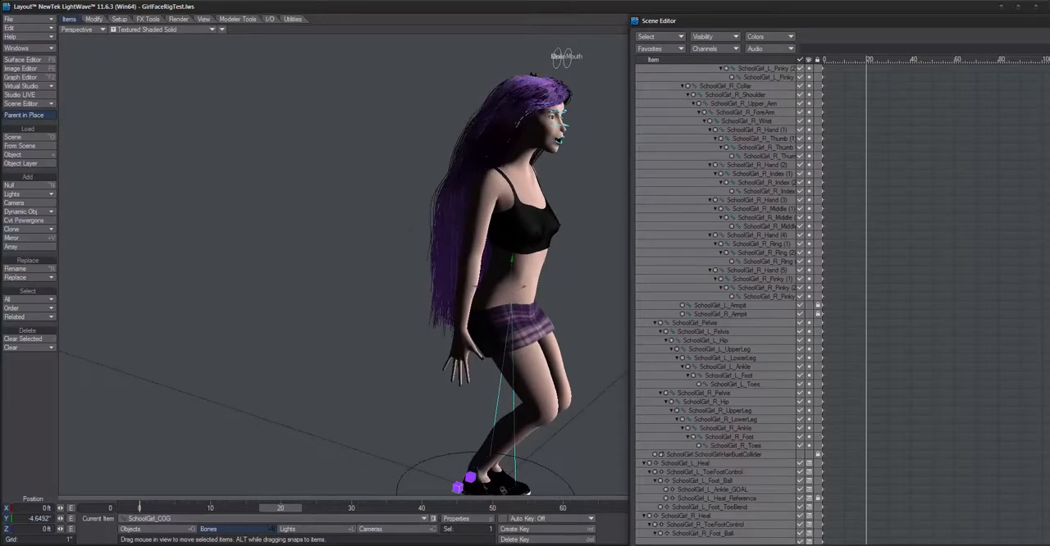
{"action": "left_click_drag", "start_coordinate": [460, 484], "coordinate": [479, 448], "text": "alt+shift"}
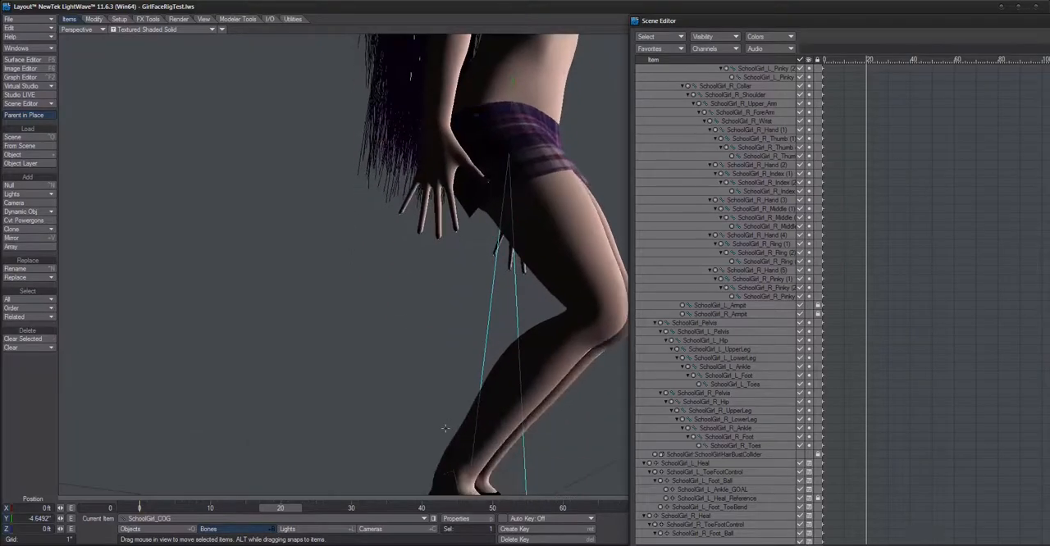
{"action": "left_click_drag", "start_coordinate": [353, 484], "coordinate": [365, 365], "text": "alt+shift"}
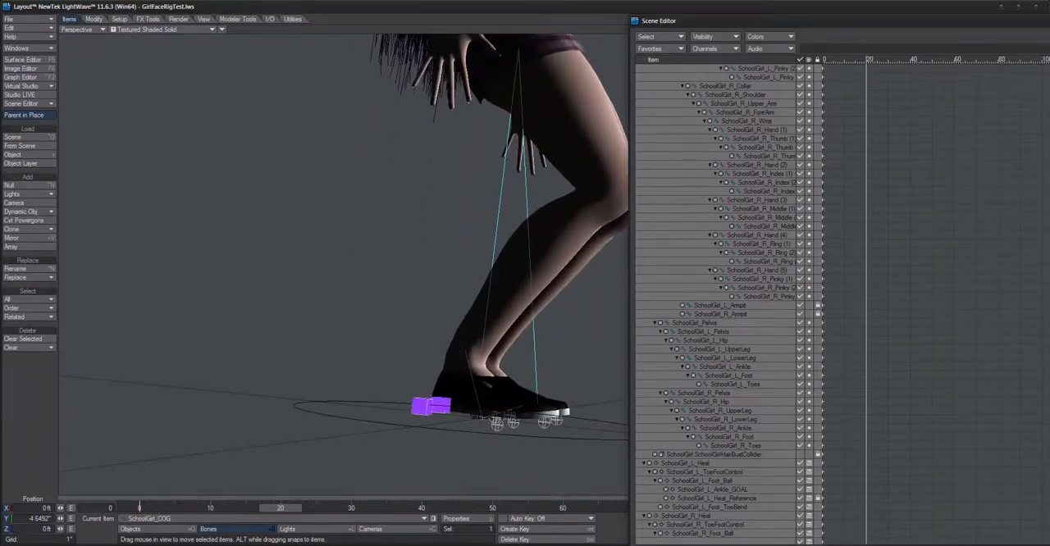
{"action": "left_click_drag", "start_coordinate": [373, 444], "coordinate": [398, 417], "text": "alt+shift"}
Step: Select the right foot's toe-bend controller, switch to rotation, and rotate the right foot's controls to lift the heel off the ground
{"action": "left_click", "coordinate": [435, 410]}
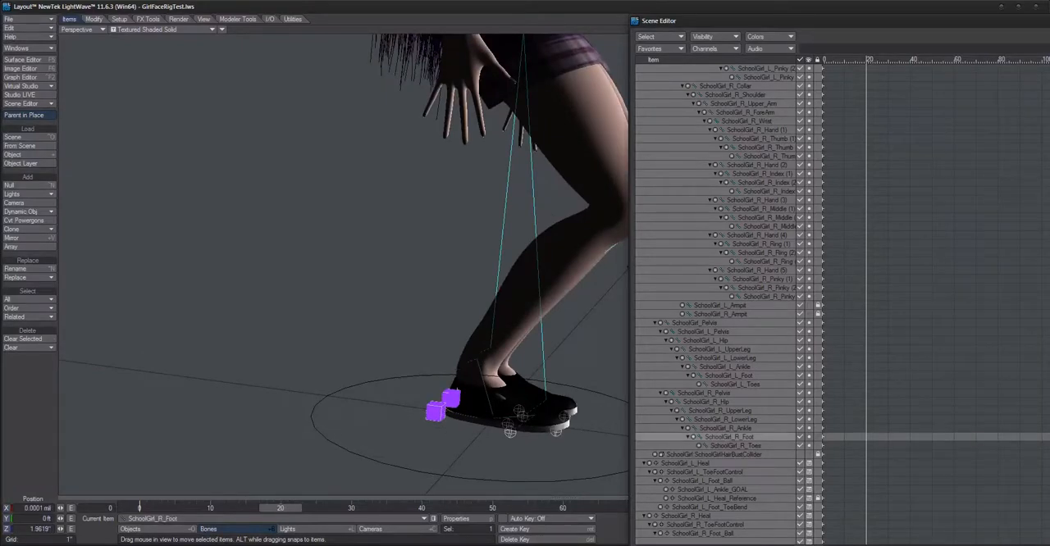
{"action": "left_click", "coordinate": [512, 444]}
{"action": "key", "text": "y"}
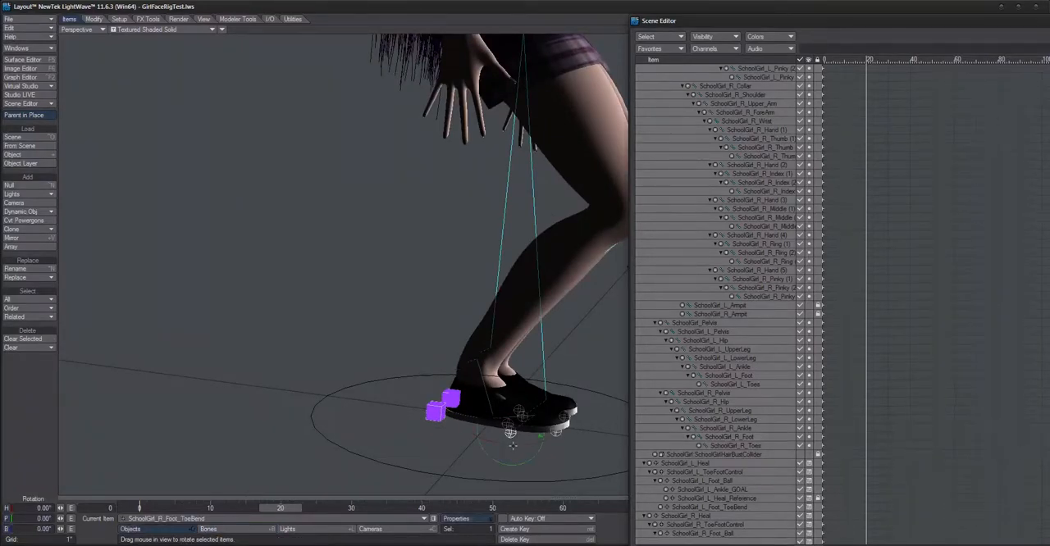
{"action": "left_click_drag", "start_coordinate": [529, 405], "coordinate": [519, 414]}
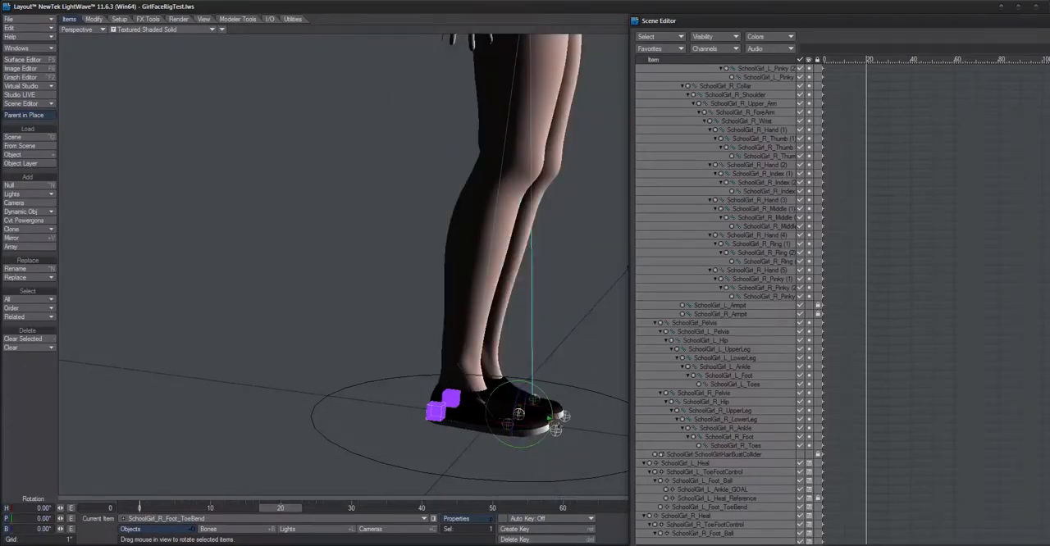
{"action": "left_click", "coordinate": [556, 430]}
{"action": "left_click_drag", "start_coordinate": [573, 408], "coordinate": [580, 386]}
{"action": "left_click_drag", "start_coordinate": [481, 369], "coordinate": [479, 368]}
Step: Select the right ankle bone and examine its rotation handles and position above the foot controllers
{"action": "left_click", "coordinate": [447, 372]}
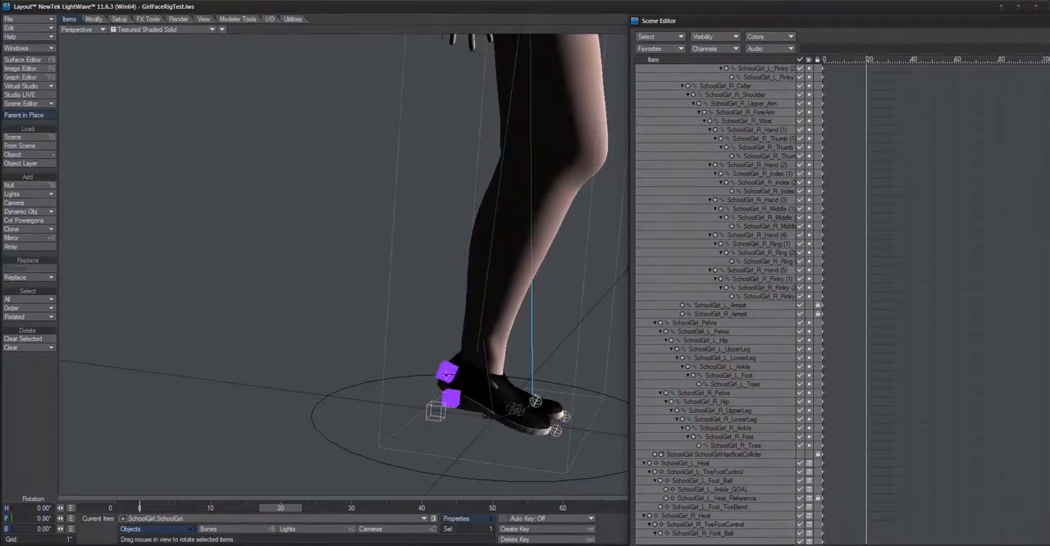
{"action": "left_click", "coordinate": [457, 391]}
{"action": "left_click", "coordinate": [459, 361]}
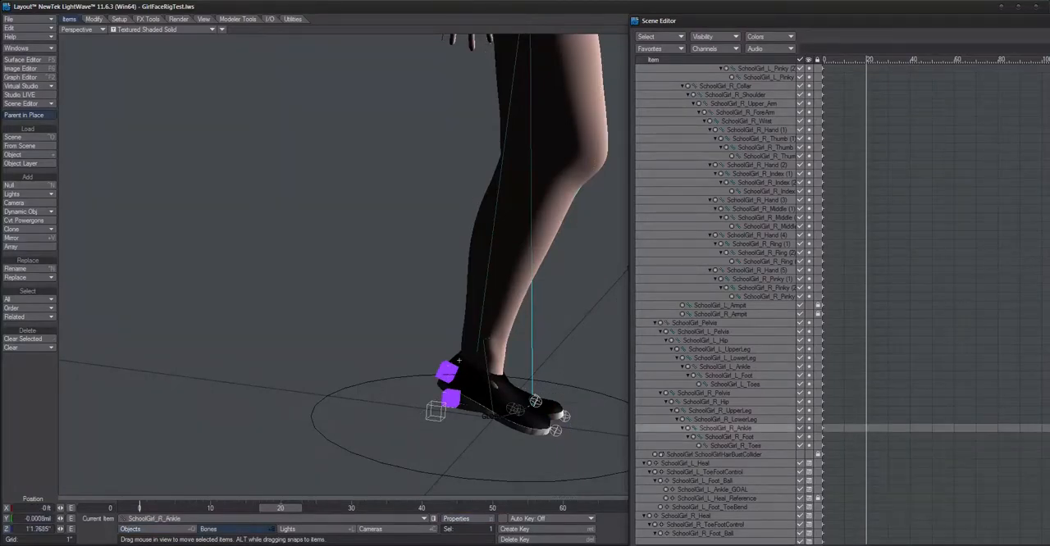
{"action": "key", "text": "y"}
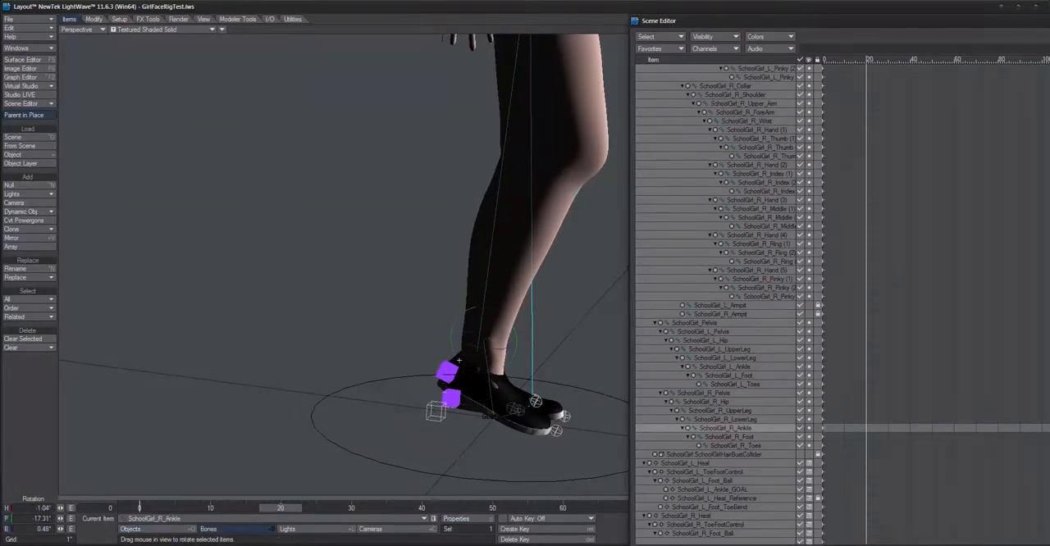
{"action": "left_click_drag", "start_coordinate": [459, 360], "coordinate": [372, 388]}
{"action": "scroll", "coordinate": [372, 388], "scroll_direction": "up", "scroll_amount": 3}
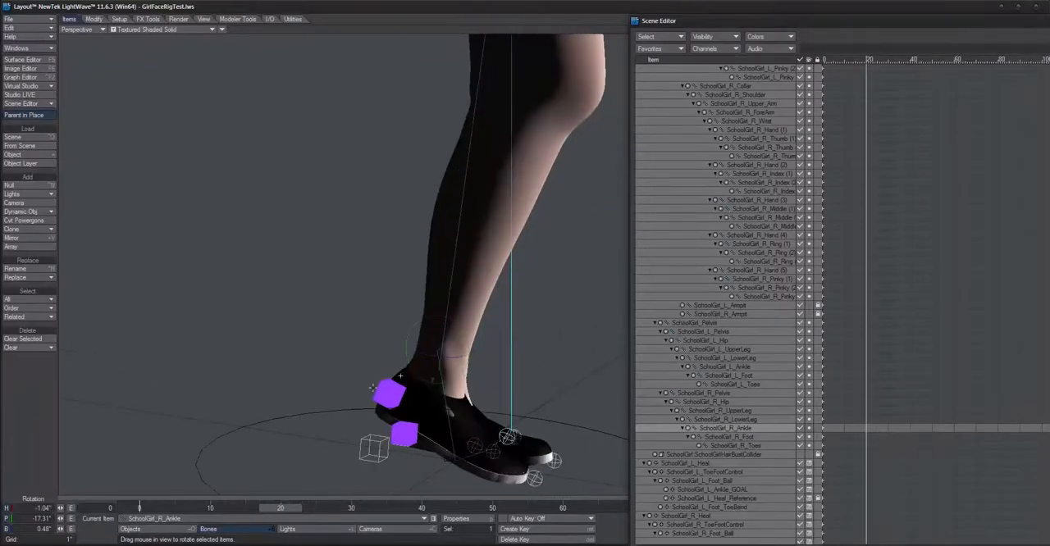
{"action": "left_click", "coordinate": [382, 386]}
{"action": "left_click", "coordinate": [448, 409]}
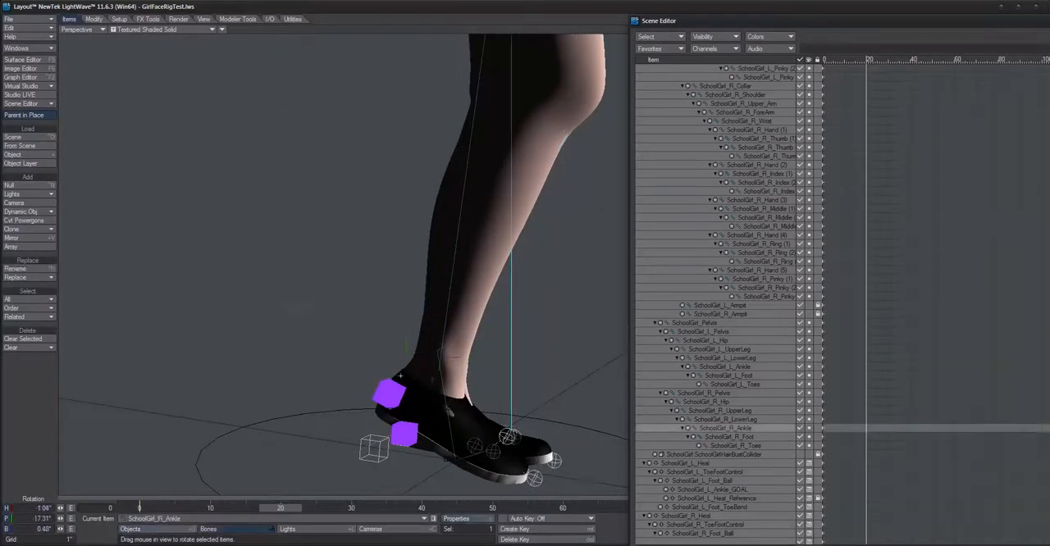
{"action": "left_click_drag", "start_coordinate": [448, 408], "coordinate": [343, 335], "text": "alt"}
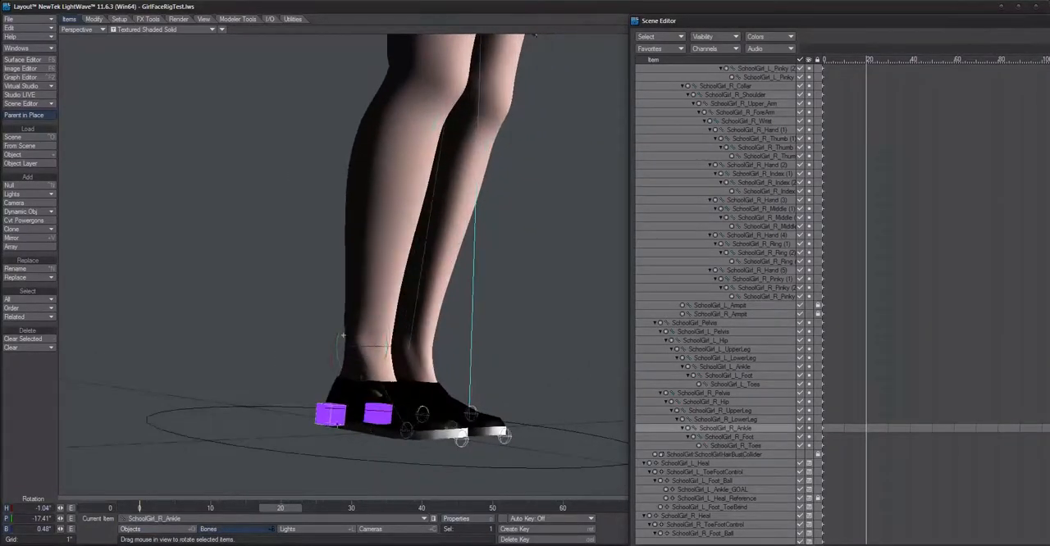
Step: Select the SchoolGirl_R_Heal controller and rotate its pitch to 12.20° to tilt the right foot
{"action": "left_click", "coordinate": [330, 417]}
{"action": "left_click_drag", "start_coordinate": [331, 416], "coordinate": [312, 386], "text": "alt"}
{"action": "left_click_drag", "start_coordinate": [296, 330], "coordinate": [420, 440]}
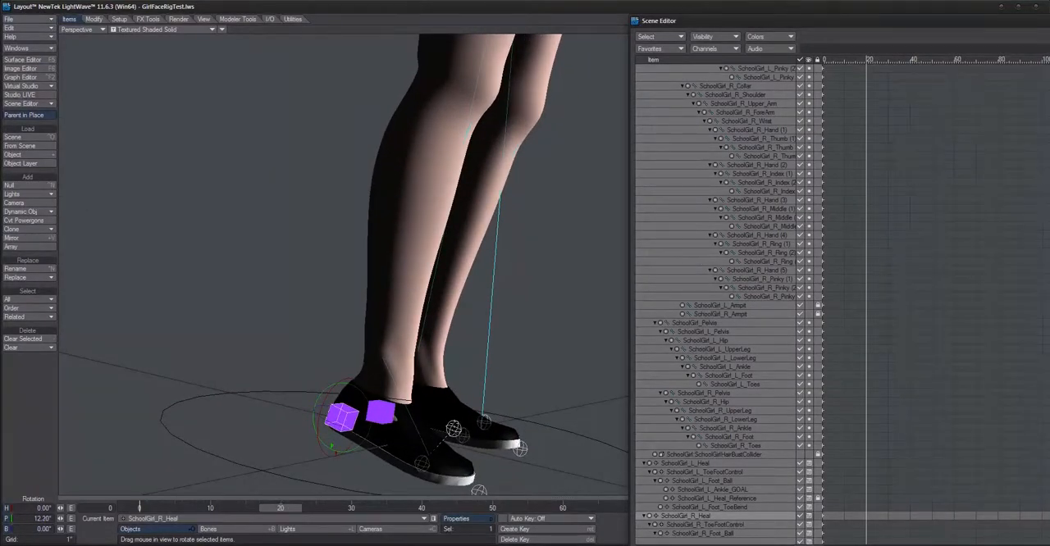
Step: Go to frame 18 and rotate SchoolGirl_R_Foot_ToeBend to -9.70° pitch, framing the foot up close
{"action": "left_click", "coordinate": [729, 376]}
{"action": "left_click", "coordinate": [454, 429]}
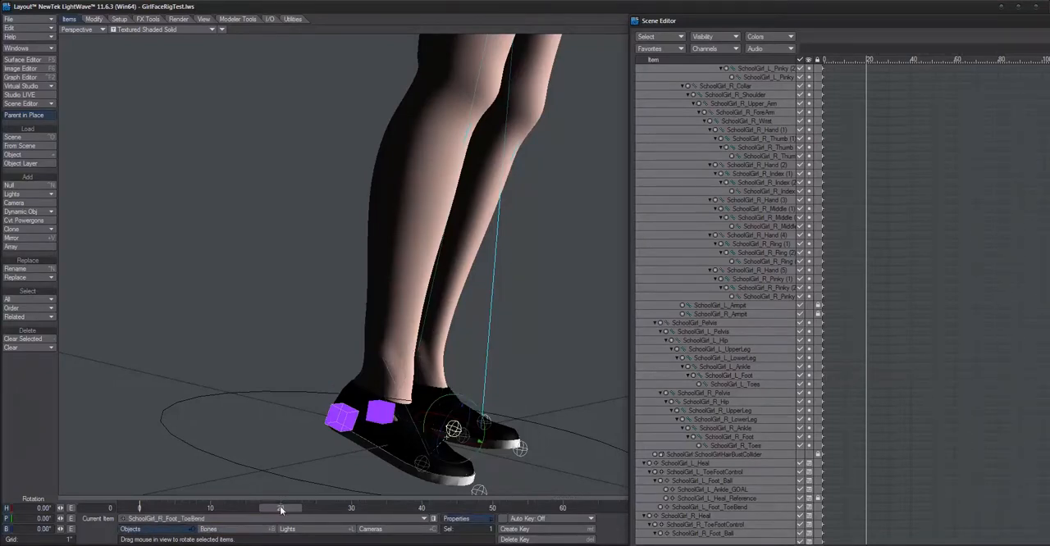
{"action": "mouse_move", "coordinate": [280, 510]}
{"action": "left_mouse_down"}
{"action": "mouse_move", "coordinate": [164, 510]}
{"action": "mouse_move", "coordinate": [266, 509]}
{"action": "left_mouse_up"}
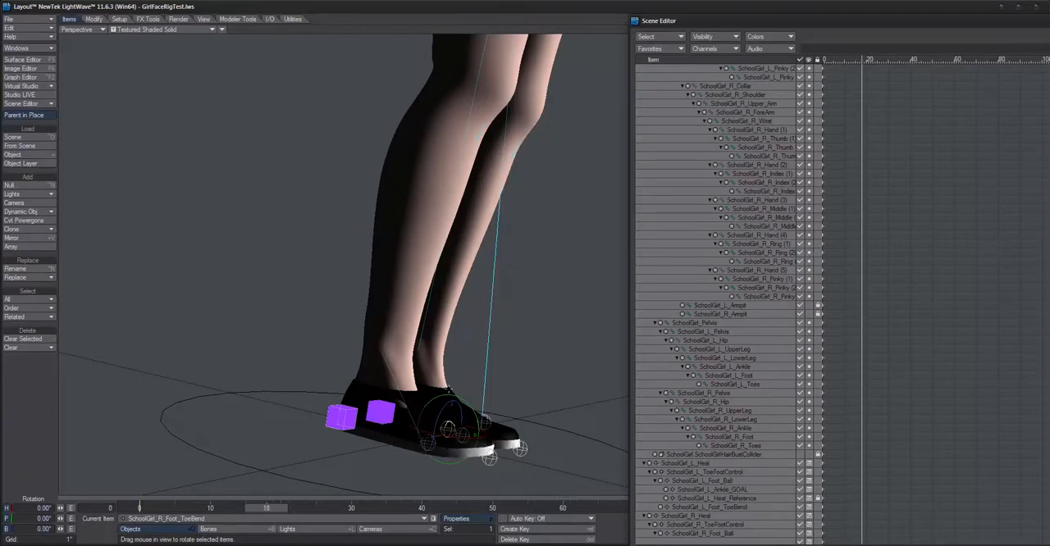
{"action": "left_click_drag", "start_coordinate": [448, 428], "coordinate": [371, 478]}
{"action": "key", "text": "shift+a"}
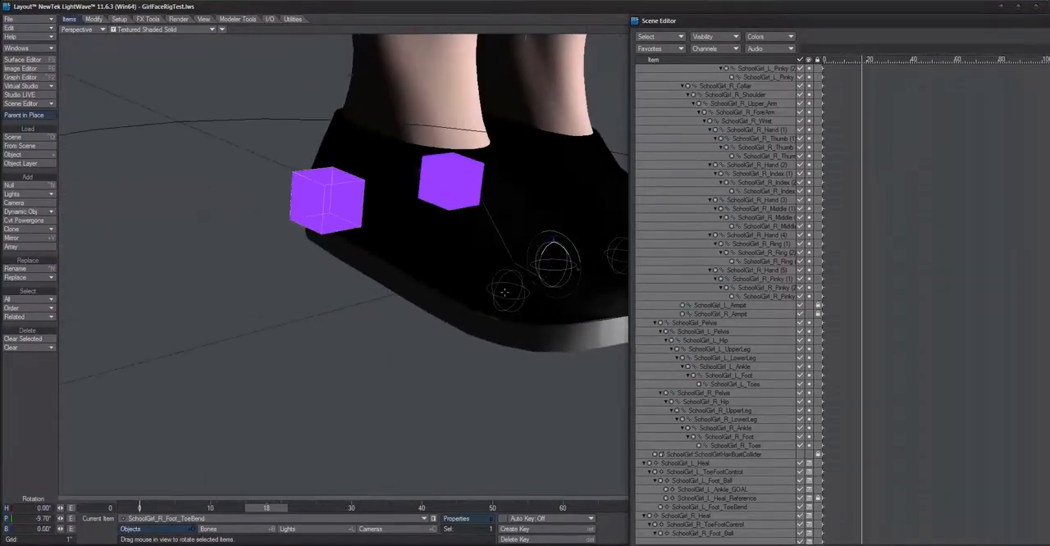
Step: Select the SchoolGirl_R_Foot_Ball controller and rotate its pitch to 25.40°
{"action": "left_click", "coordinate": [533, 330]}
{"action": "left_click_drag", "start_coordinate": [532, 330], "coordinate": [515, 330], "text": "ctrl+alt"}
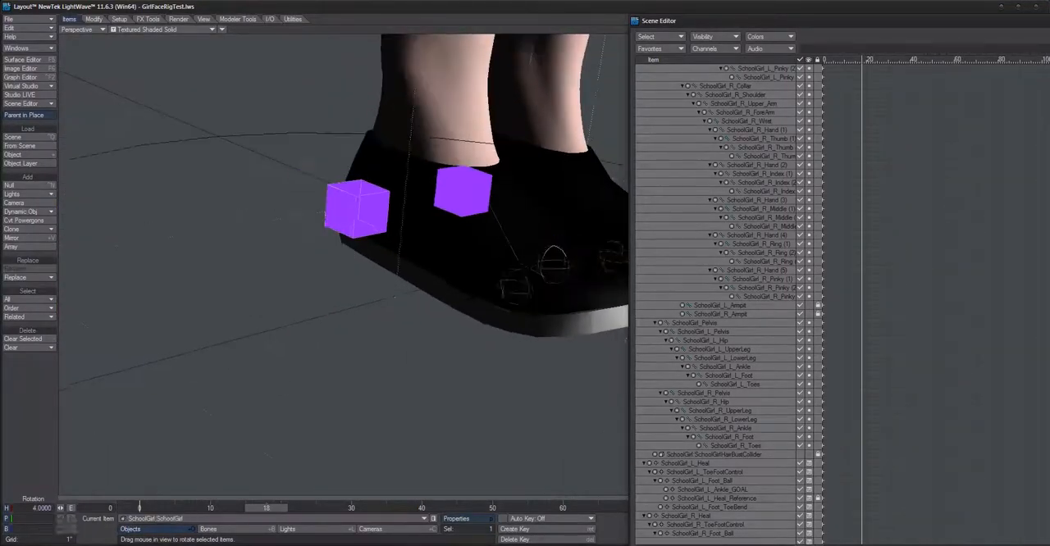
{"action": "left_click", "coordinate": [530, 287]}
{"action": "left_click_drag", "start_coordinate": [529, 287], "coordinate": [443, 430], "text": "alt"}
Step: Examine the character's upper body and face from the front, and shift the Scene Editor window slightly upward
{"action": "scroll", "coordinate": [501, 307], "scroll_direction": "down", "scroll_amount": 3}
{"action": "scroll", "coordinate": [508, 287], "scroll_direction": "down", "scroll_amount": 4}
{"action": "left_click_drag", "start_coordinate": [555, 109], "coordinate": [452, 108], "text": "alt"}
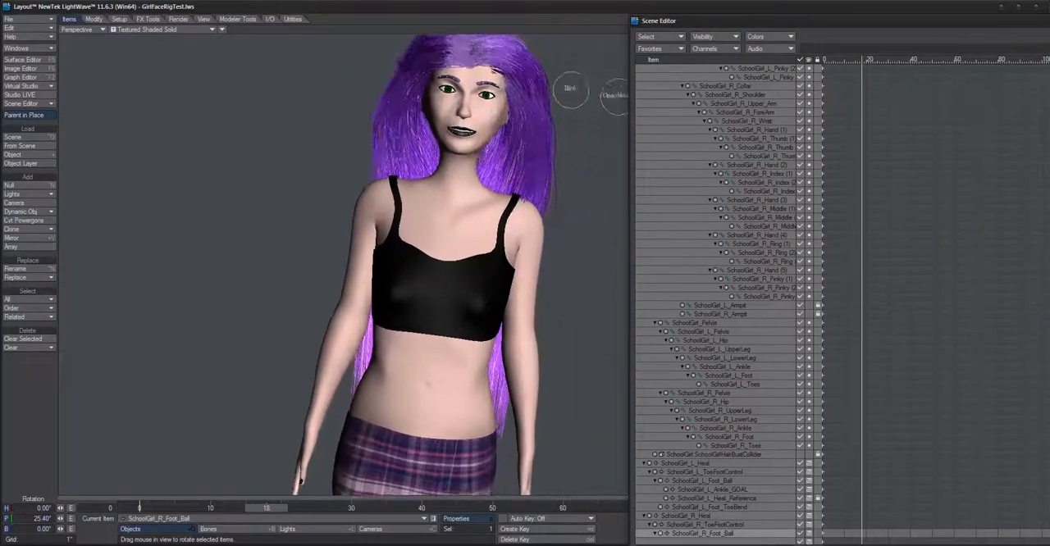
{"action": "left_click_drag", "start_coordinate": [568, 62], "coordinate": [562, 192], "text": "alt"}
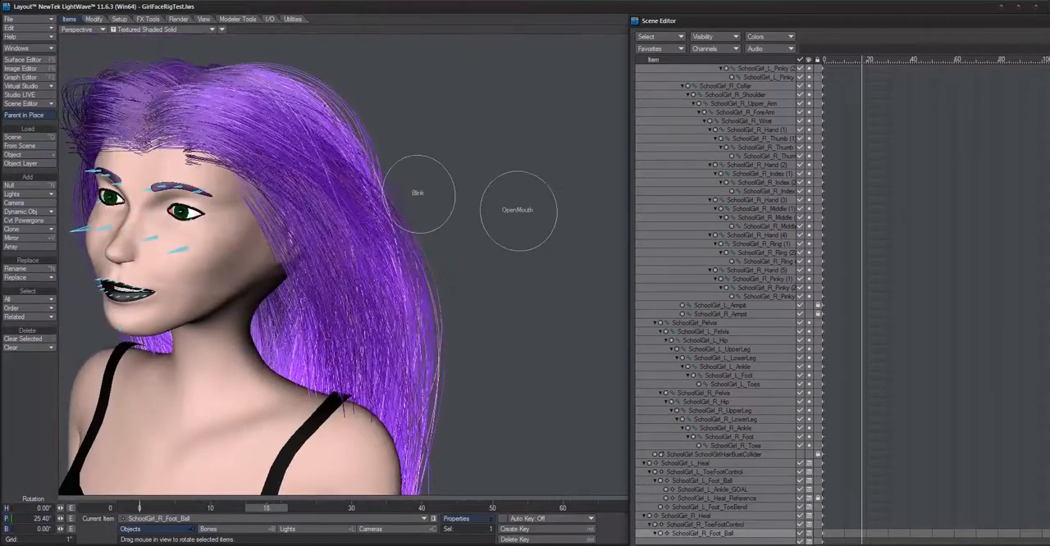
{"action": "left_click_drag", "start_coordinate": [499, 130], "coordinate": [362, 78], "text": "alt"}
{"action": "left_click_drag", "start_coordinate": [512, 80], "coordinate": [539, 125], "text": "alt"}
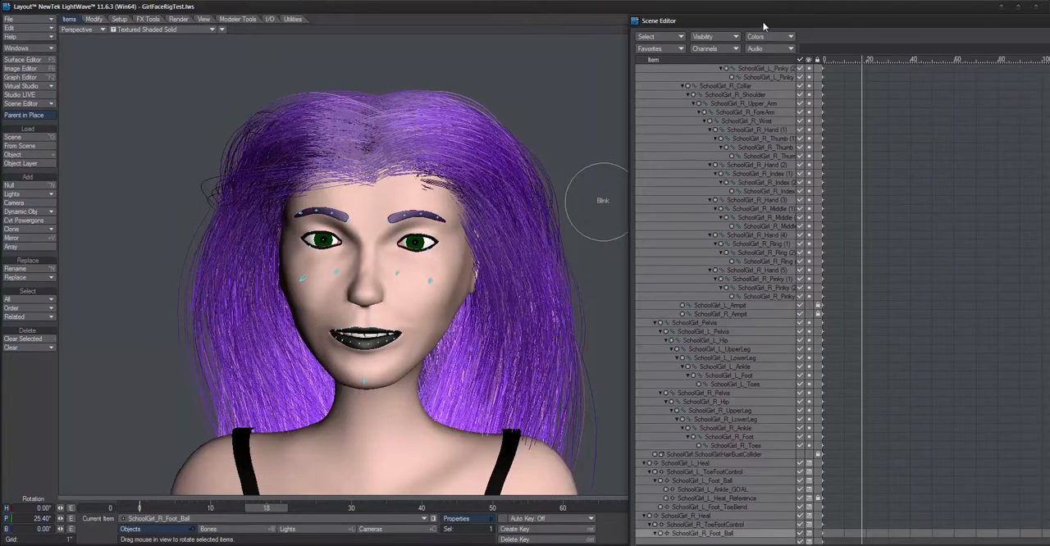
{"action": "left_click_drag", "start_coordinate": [715, 27], "coordinate": [714, 17]}
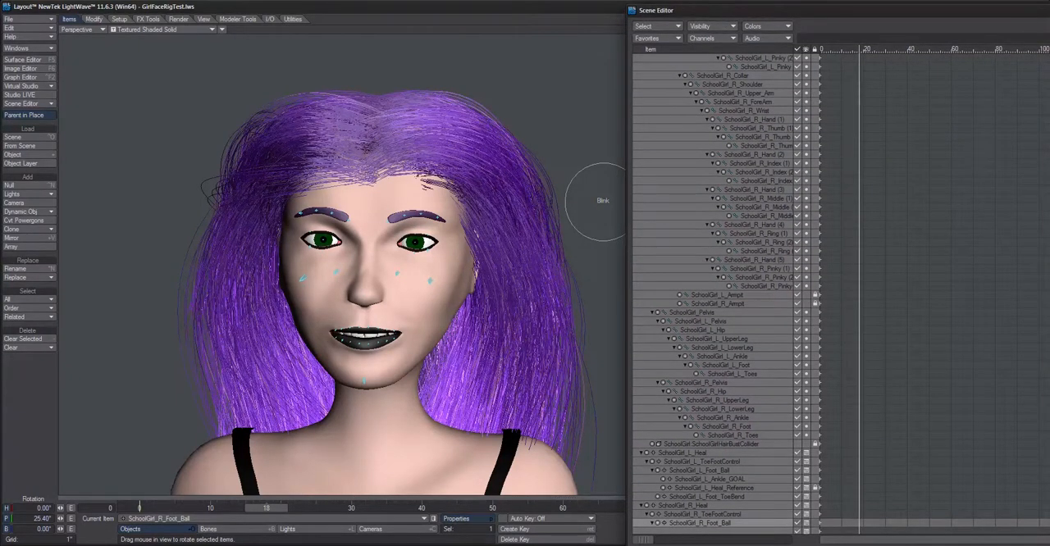